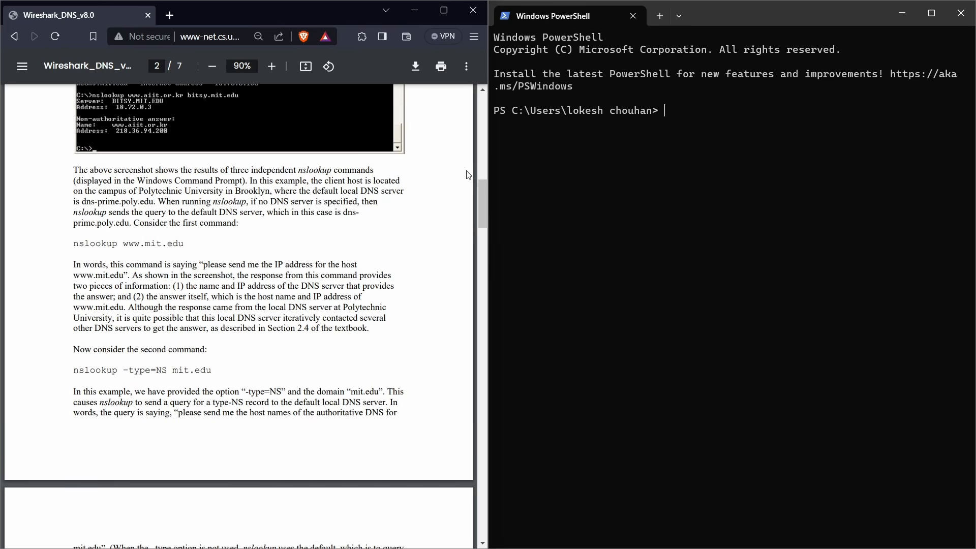
left_click(688, 112)
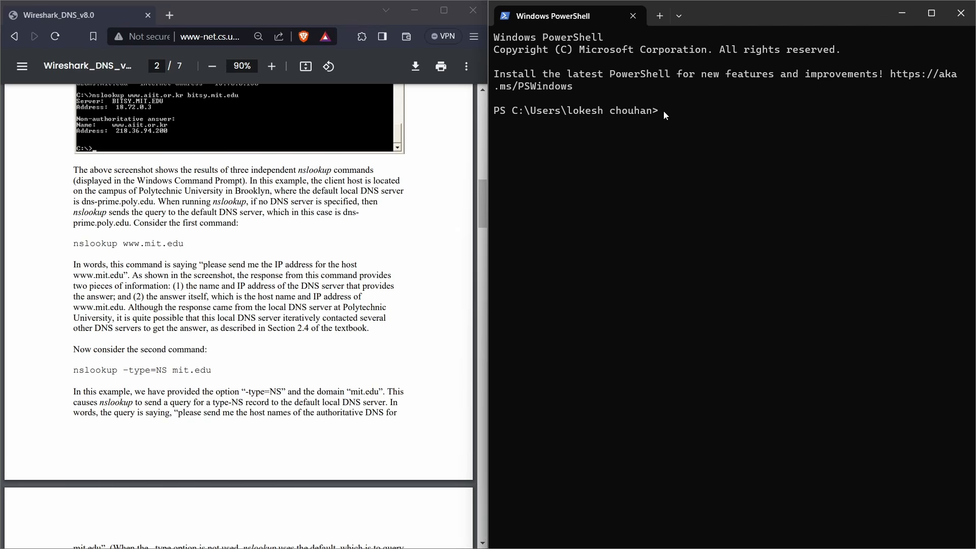
type("nslookup www.mit.edu")
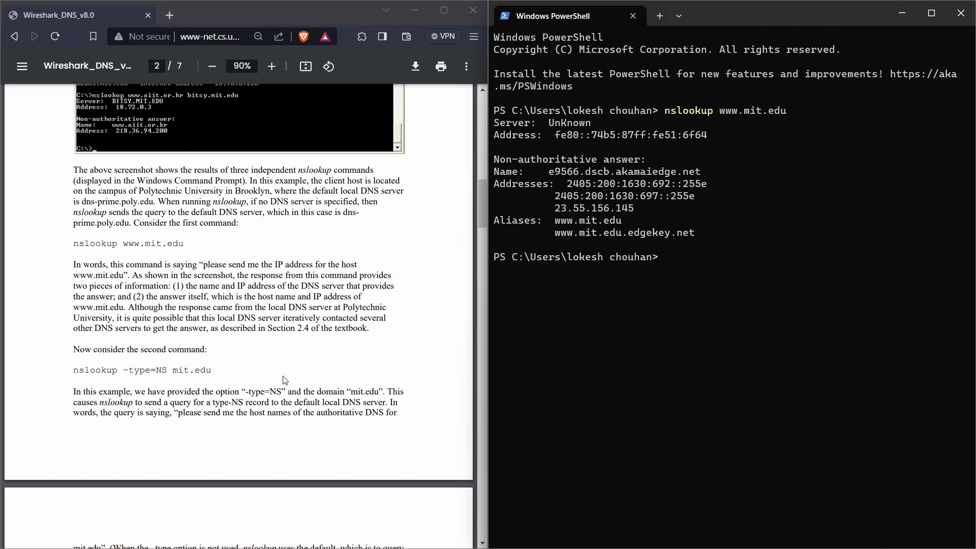
- Run nslookup -type=NS mit.edu to query the domain's authoritative DNS servers, and highlight the returned name server list
scroll(302, 384, "down", 1)
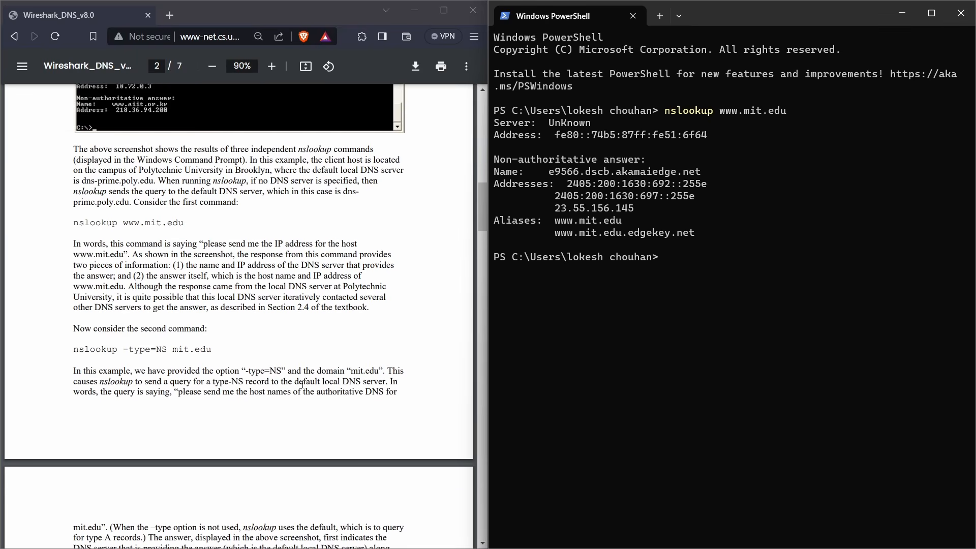
scroll(302, 385, "down", 2)
type("nsl")
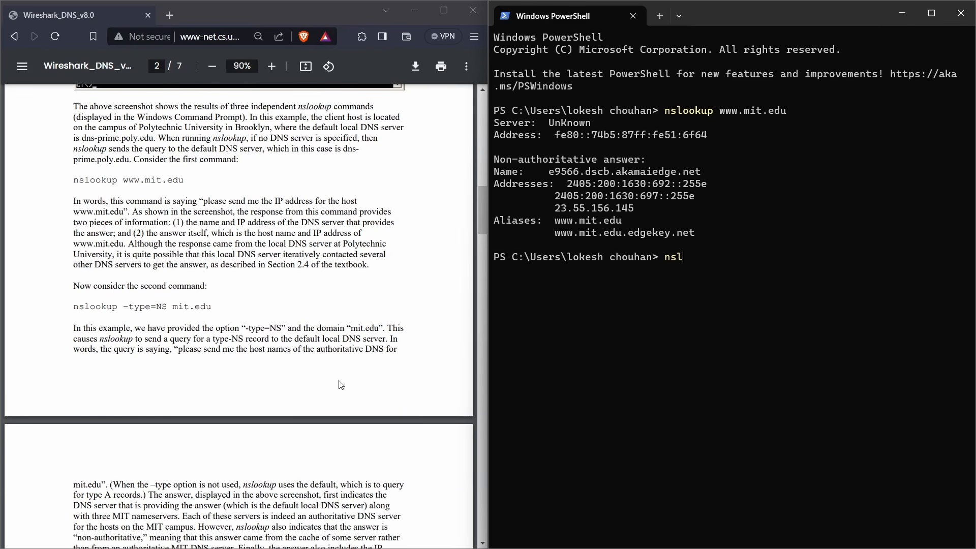
type("ookup -type=NS miy")
key("BackSpace")
type("t.edu")
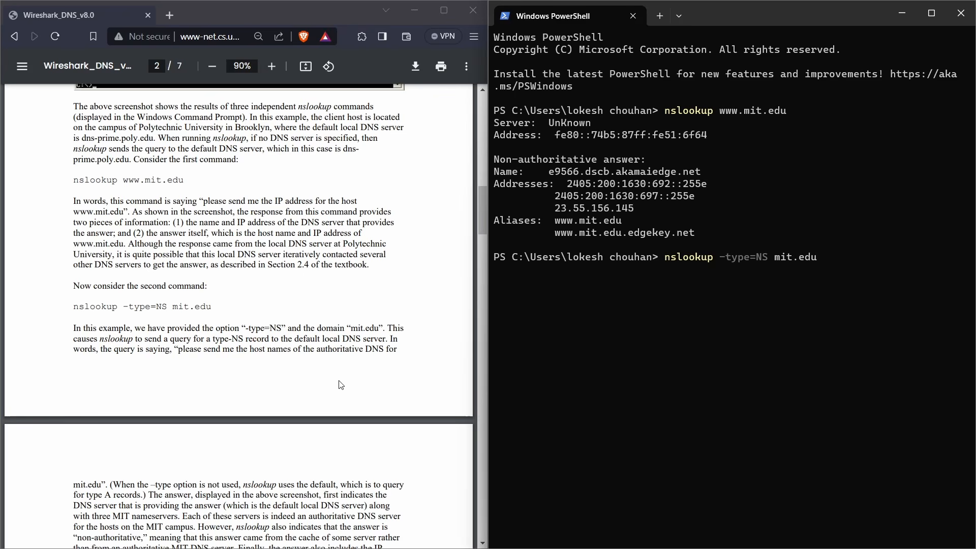
key("Return")
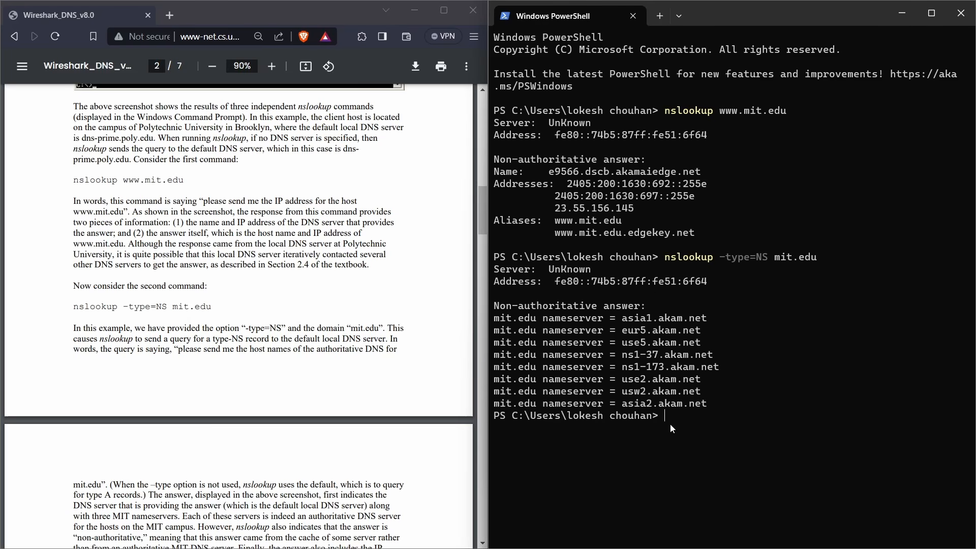
left_click_drag(702, 407, 608, 322)
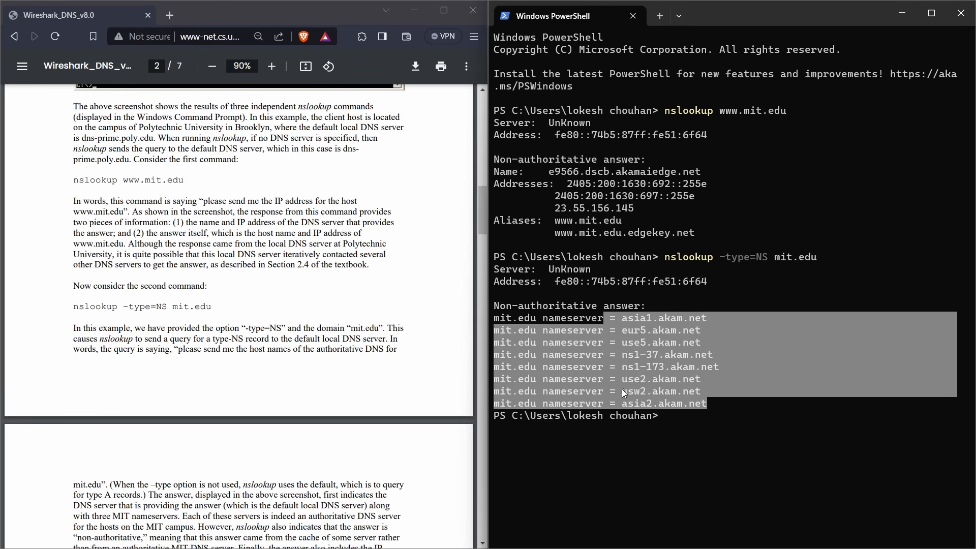
scroll(159, 305, "down", 5)
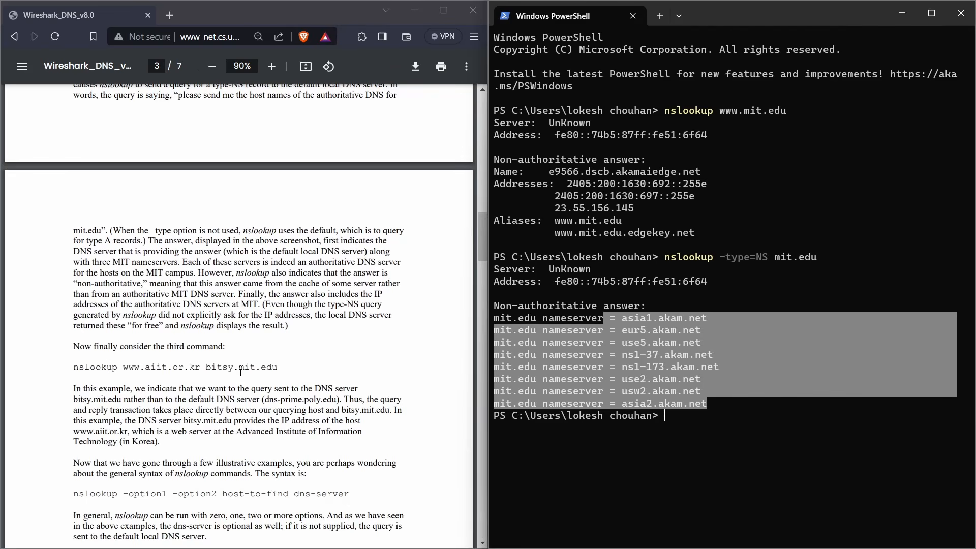
scroll(227, 410, "down", 1)
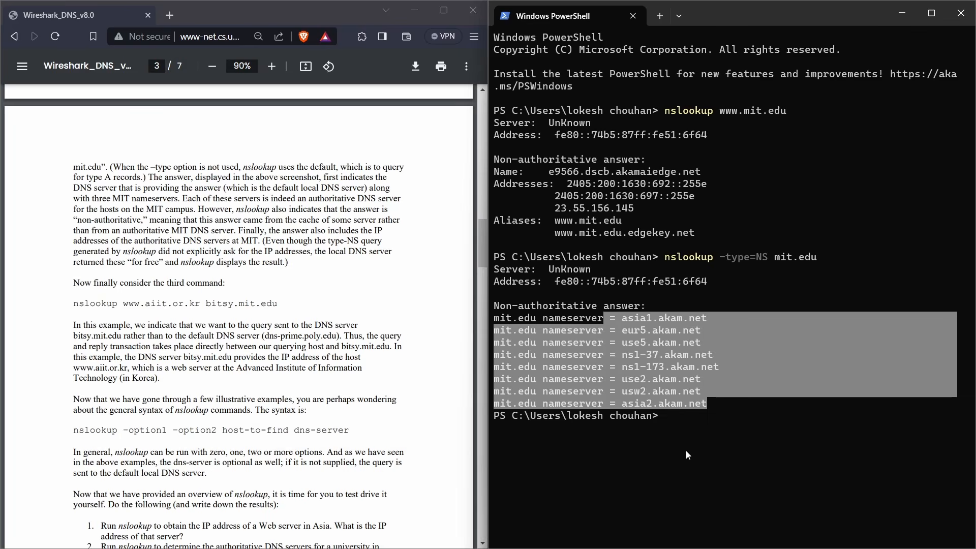
left_click(702, 421)
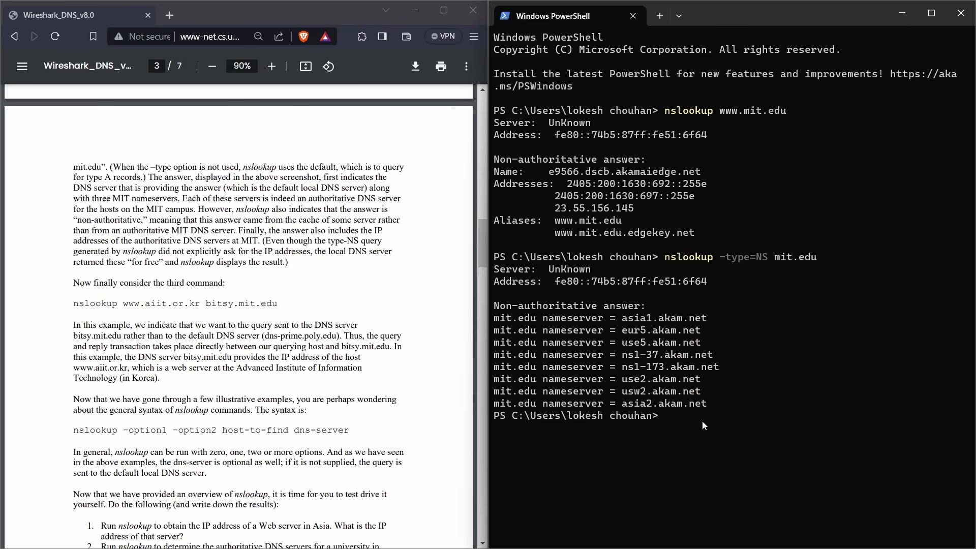
type("nslookup www.aiit.or.kr bit")
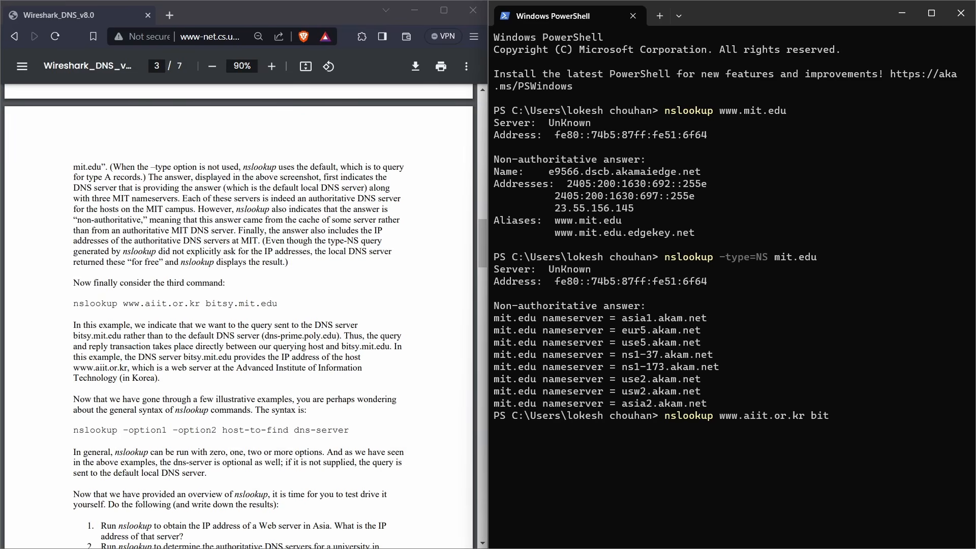
type("sy.mit.edu")
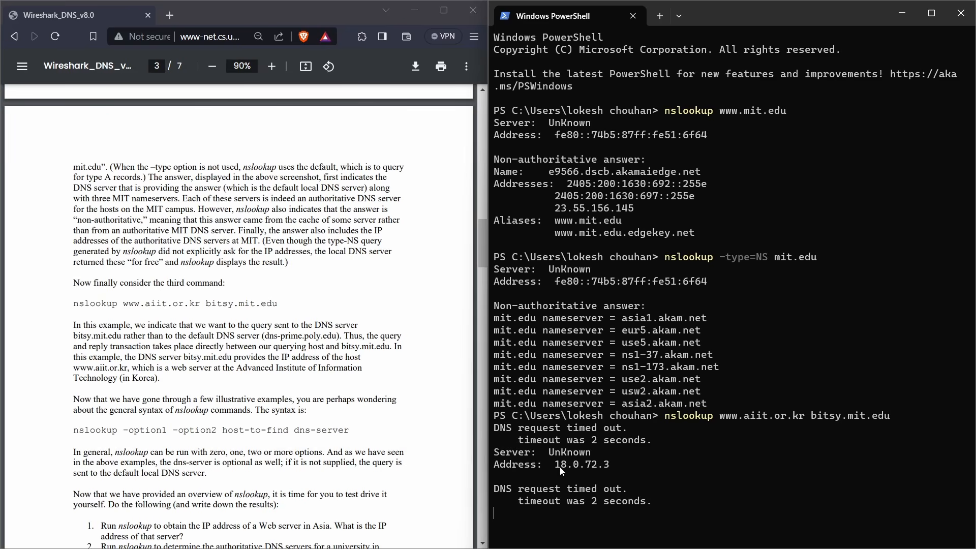
left_click_drag(557, 467, 590, 470)
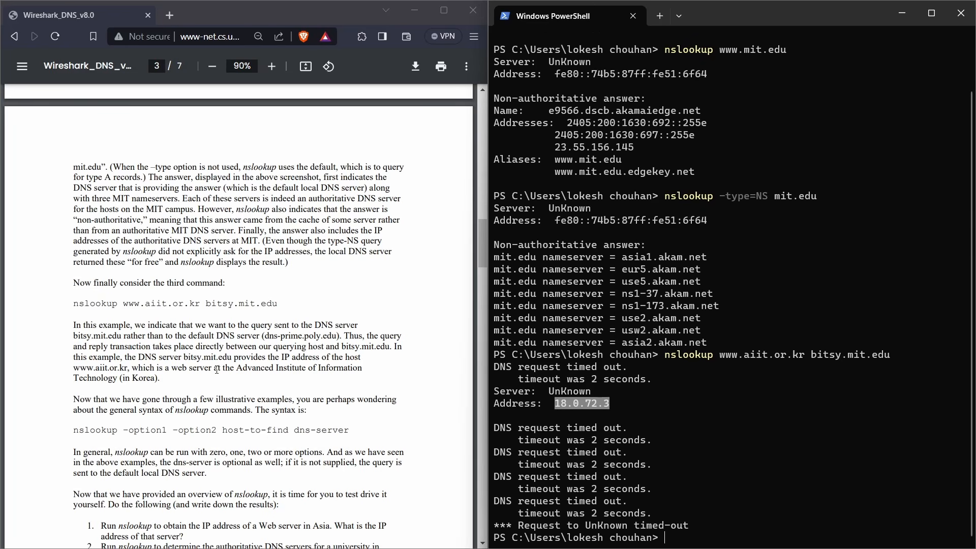
scroll(218, 367, "down", 4)
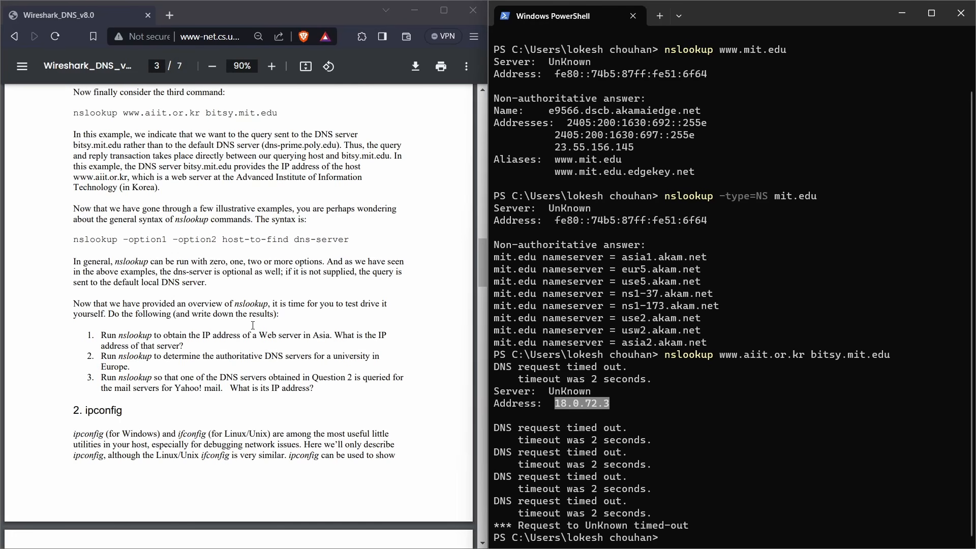
scroll(282, 254, "down", 3)
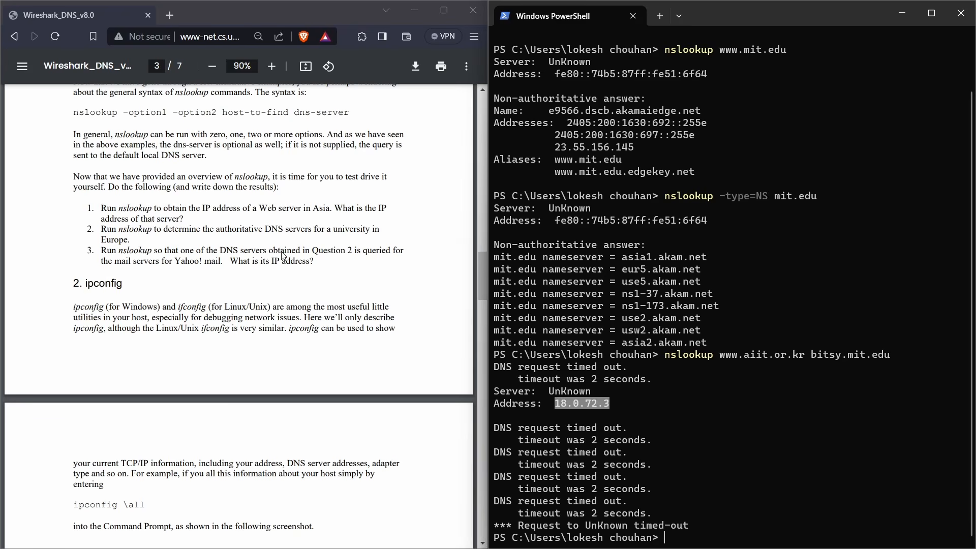
type("nslook")
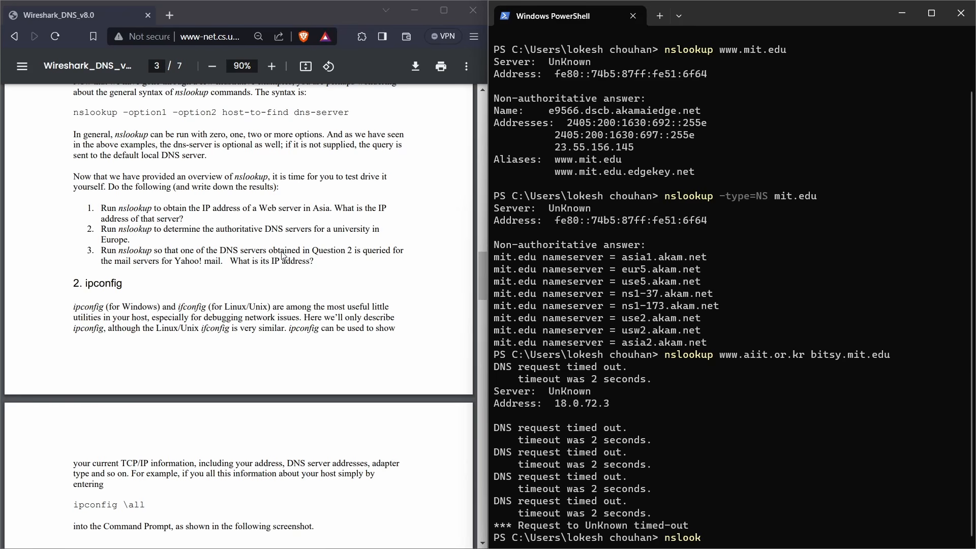
type("up www.art-it.si")
key("BackSpace")
key("BackSpace")
type("aisa")
key("BackSpace")
key("BackSpace")
key("BackSpace")
type("sia")
scroll(284, 256, "down", 4)
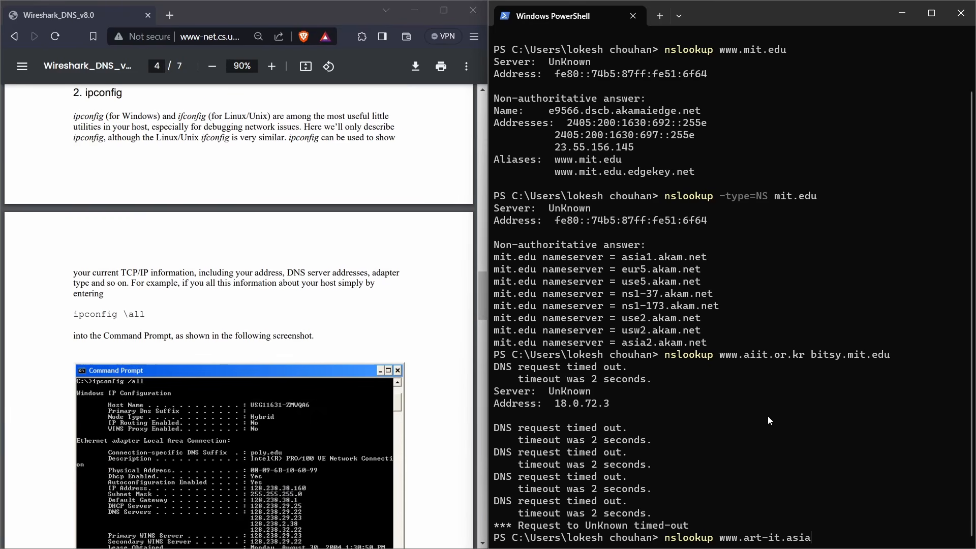
key("Return")
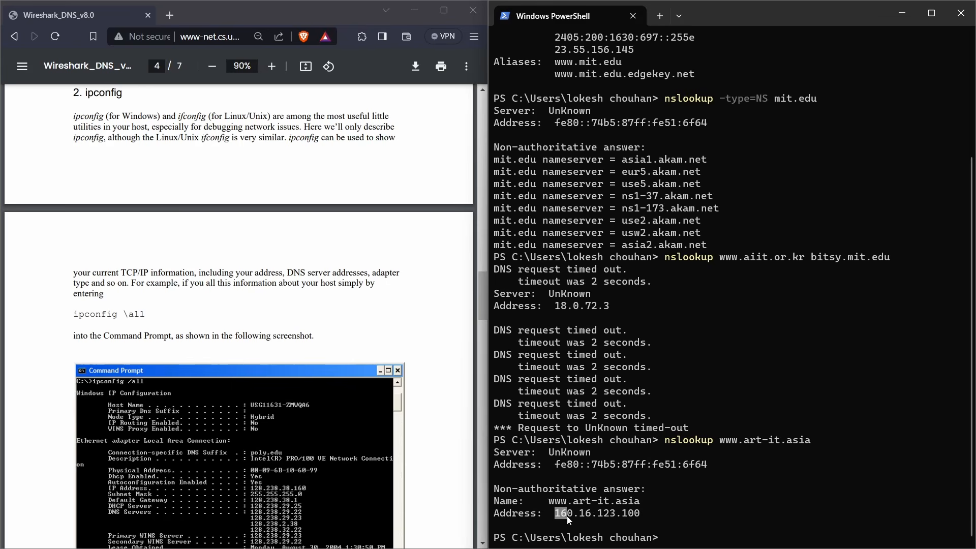
left_click_drag(566, 517, 644, 511)
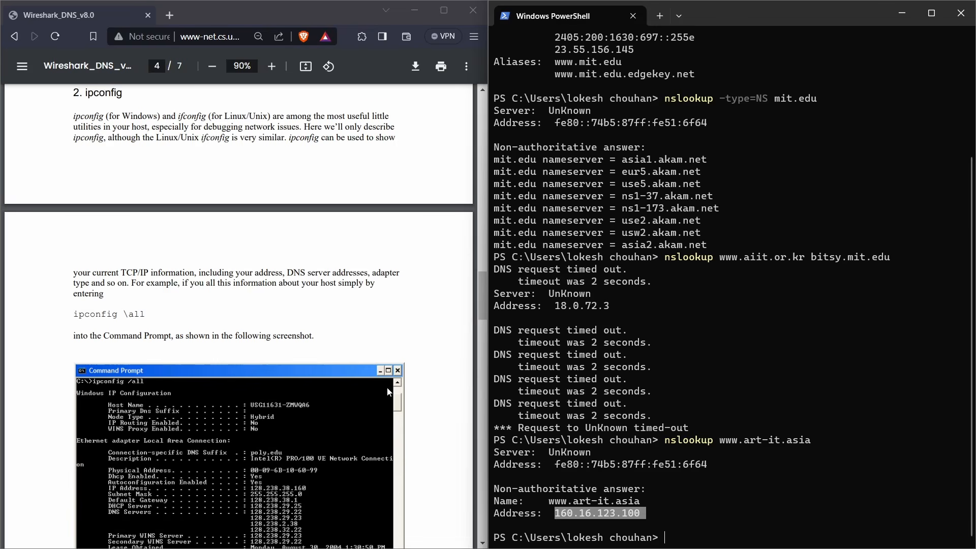
- For the second exercise, run nslookup -type=NS cam.ac.uk and highlight the university's name servers in the output
scroll(421, 281, "up", 4)
scroll(422, 280, "up", 1)
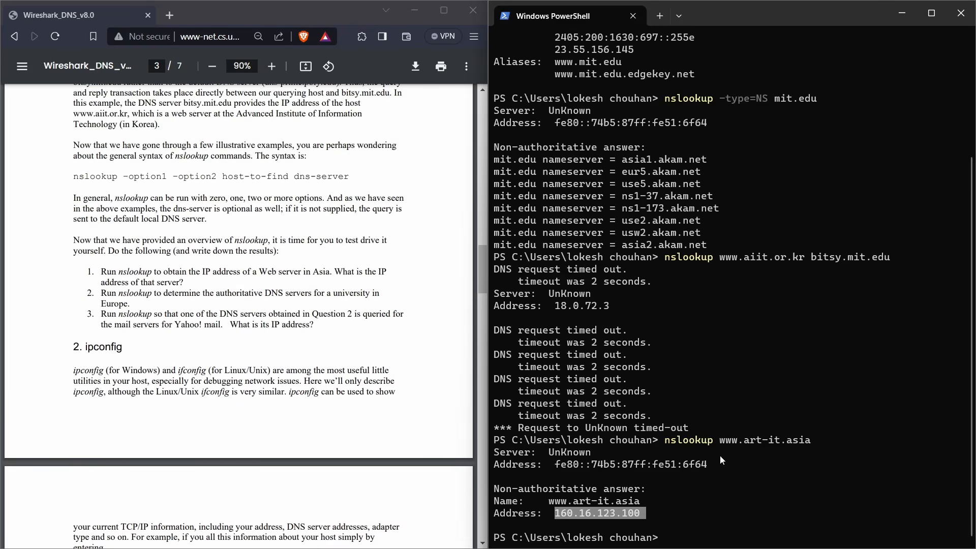
left_click(672, 534)
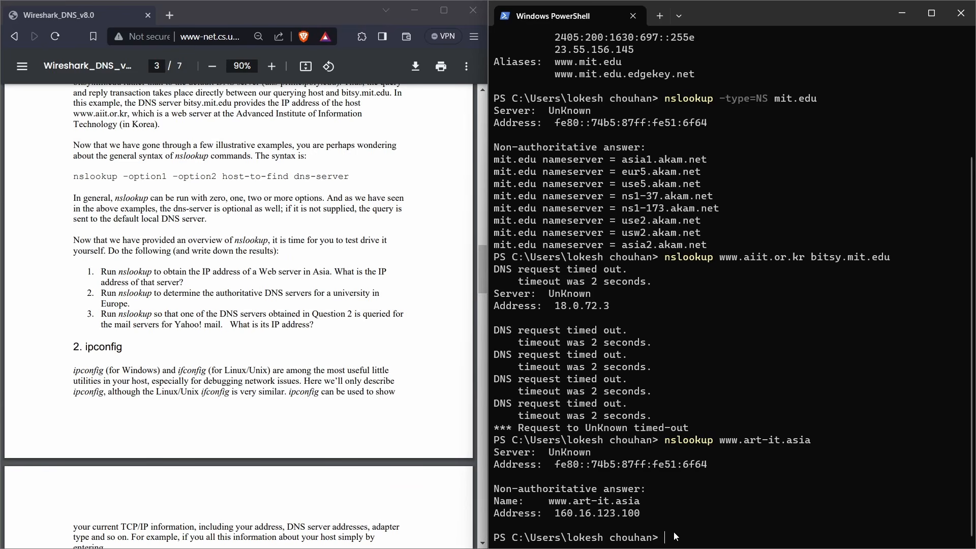
type("nslookup")
type("type=NS")
type("cam.ac.")
type("uk")
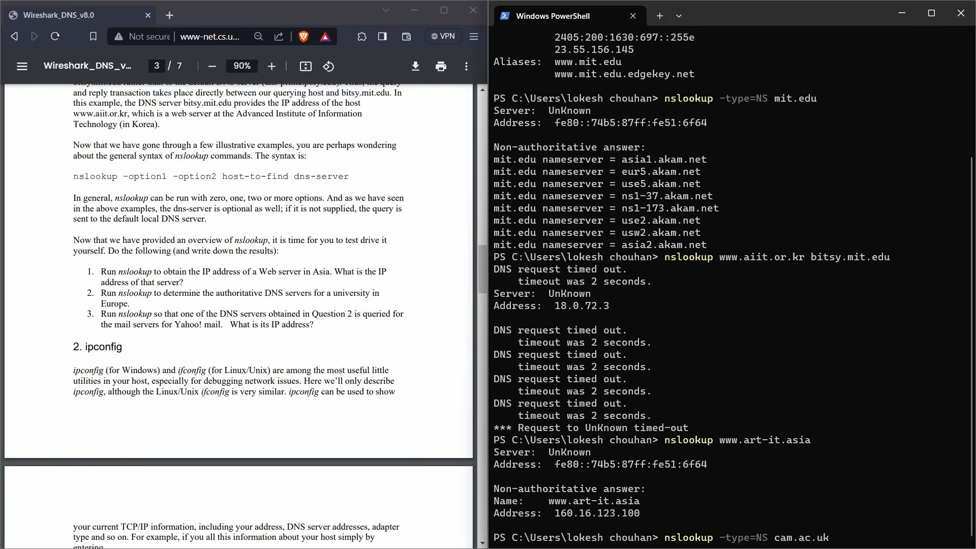
key("Return")
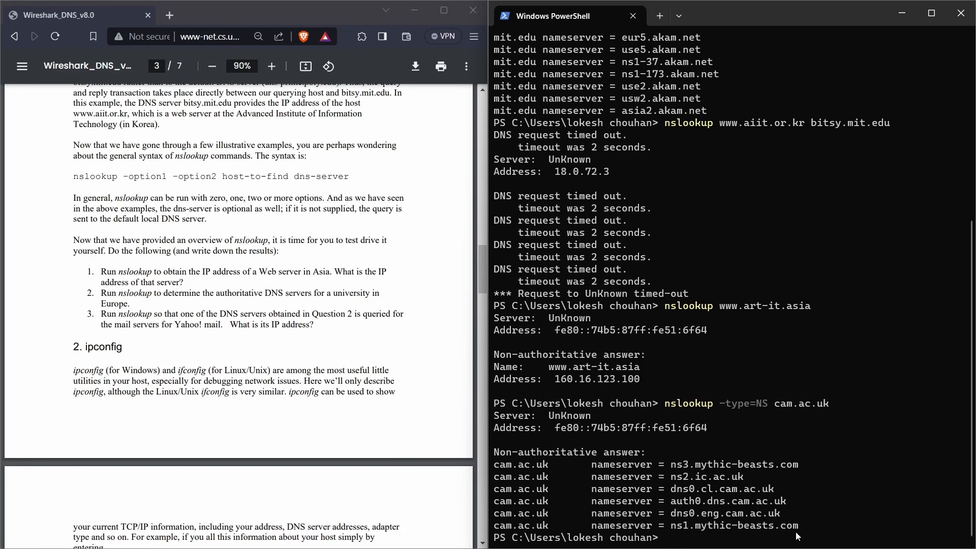
left_click_drag(795, 532, 670, 463)
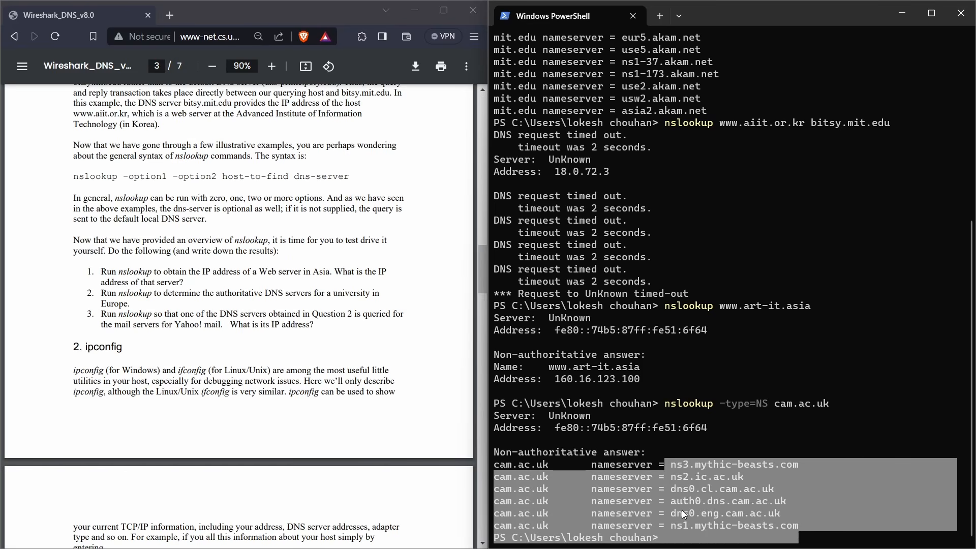
key("ctrl+c")
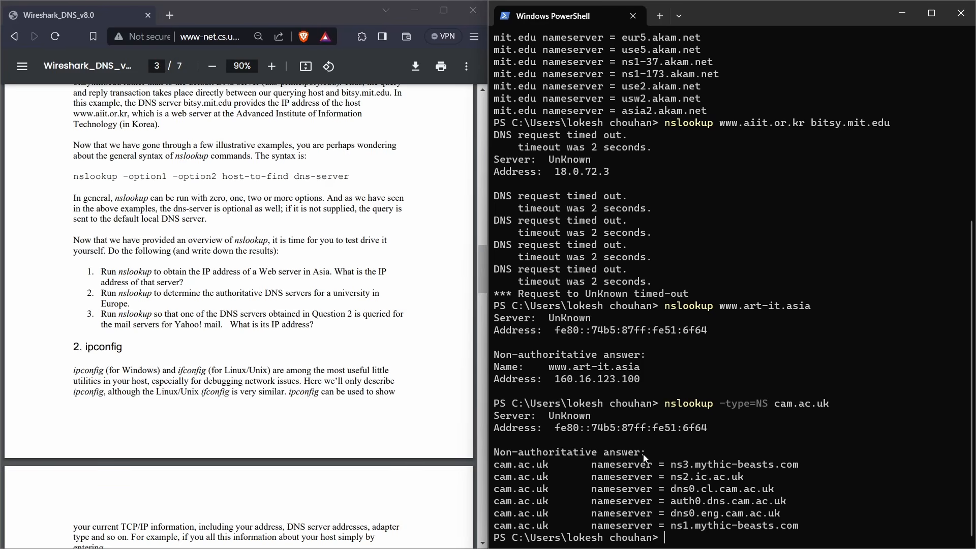
- For the third exercise, run nslookup mail.yahoo.com cam.ac.uk and highlight the server address in the output
type("nd")
key("BackSpace")
type("slookup mail.yahoo.can")
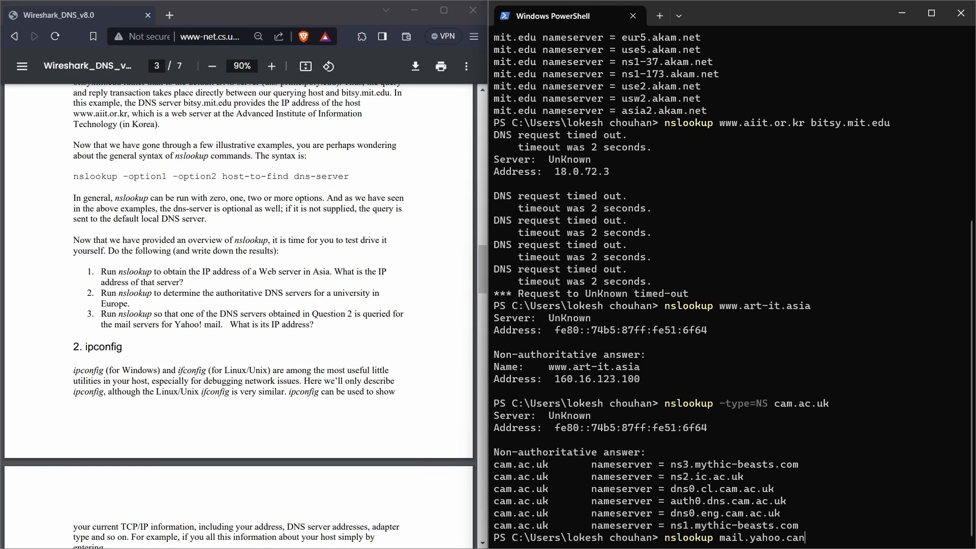
key("BackSpace")
key("BackSpace")
type("om cam.ac.uk")
key("Return")
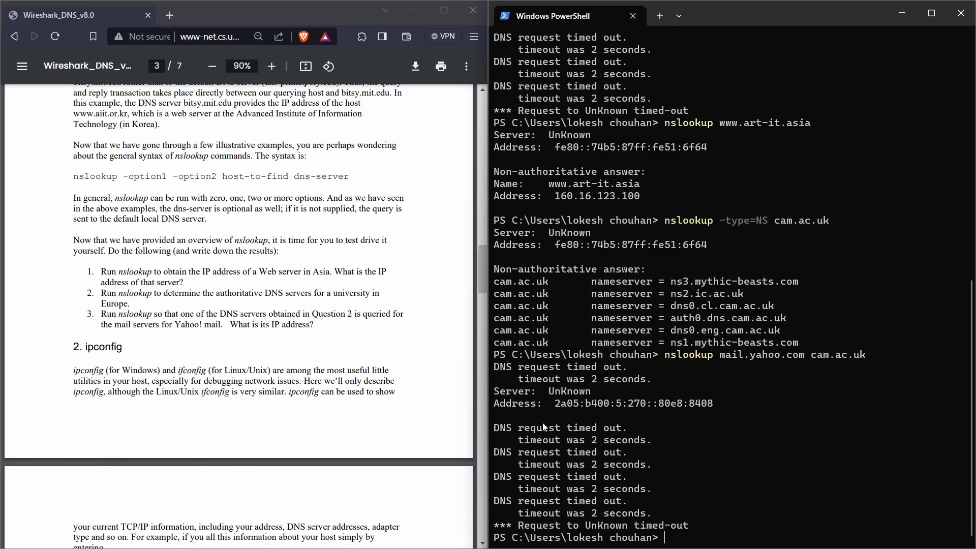
left_click_drag(558, 404, 718, 404)
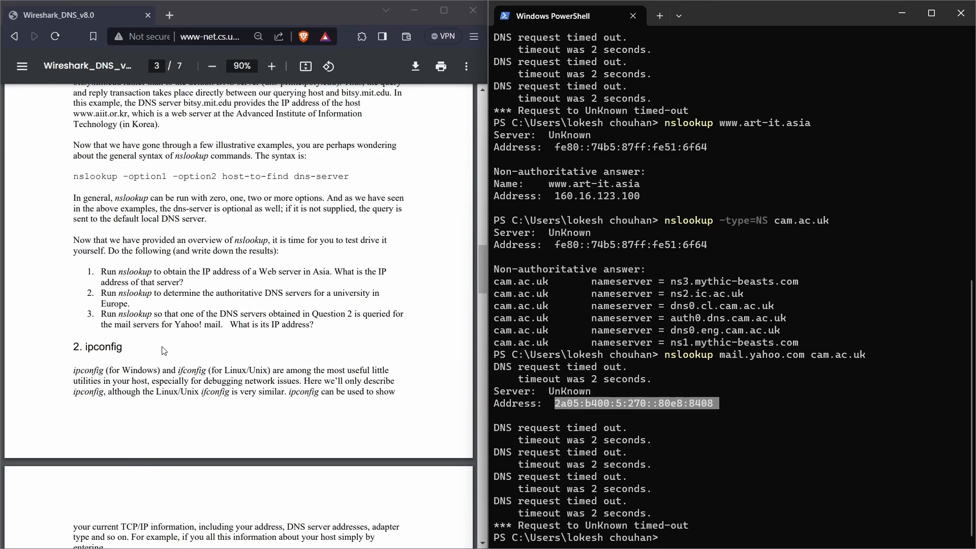
- Open a second PowerShell session, run the lab sheet's ipconfig \all command, and view its output from the beginning
scroll(230, 321, "down", 4)
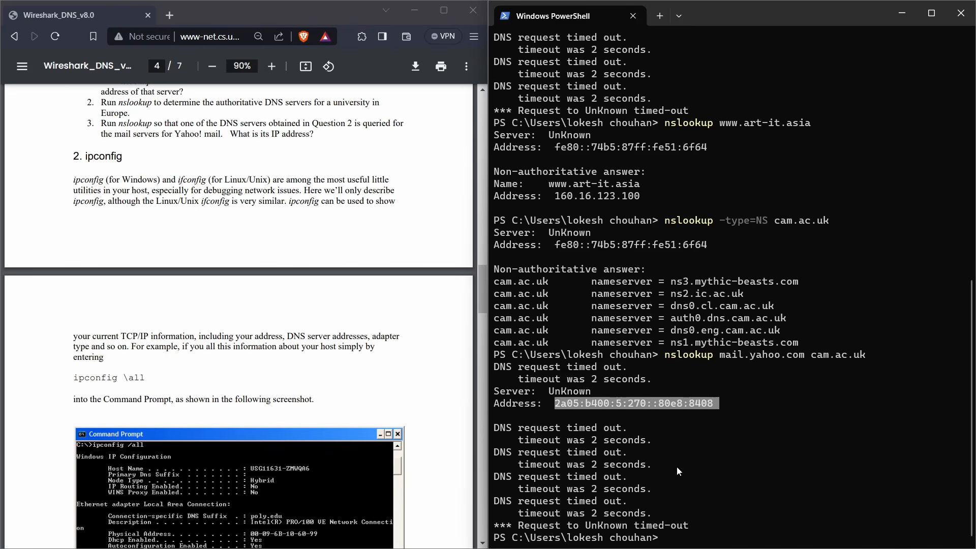
left_click(657, 20)
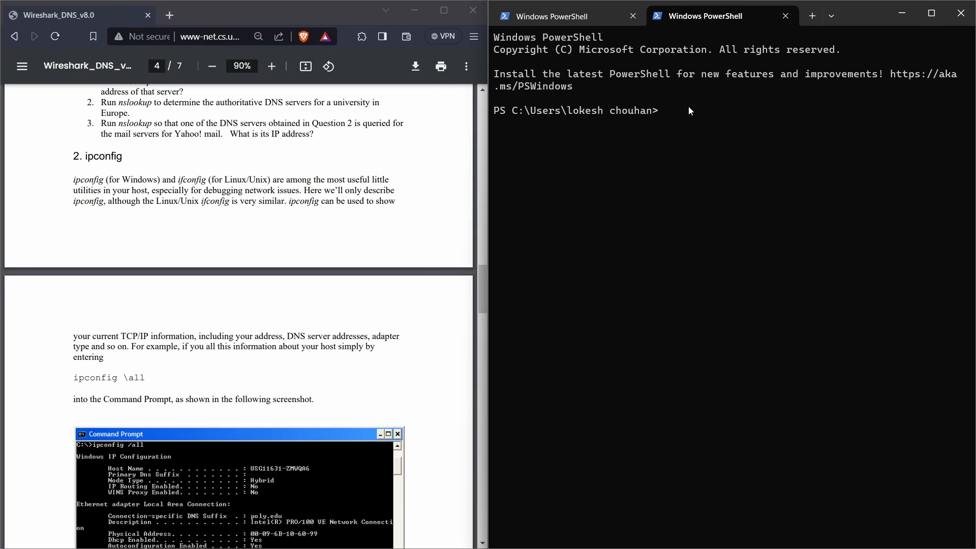
scroll(66, 359, "down", 3)
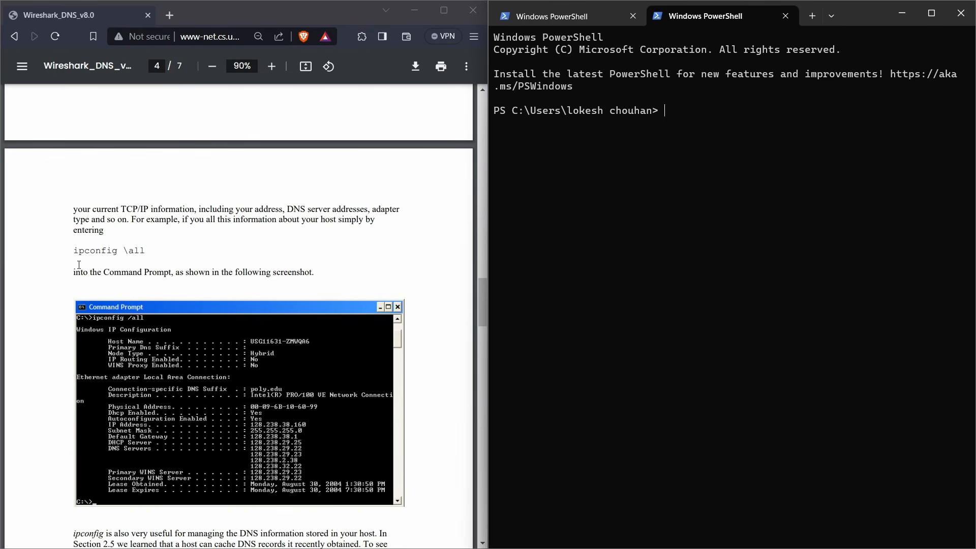
left_click_drag(74, 252, 148, 252)
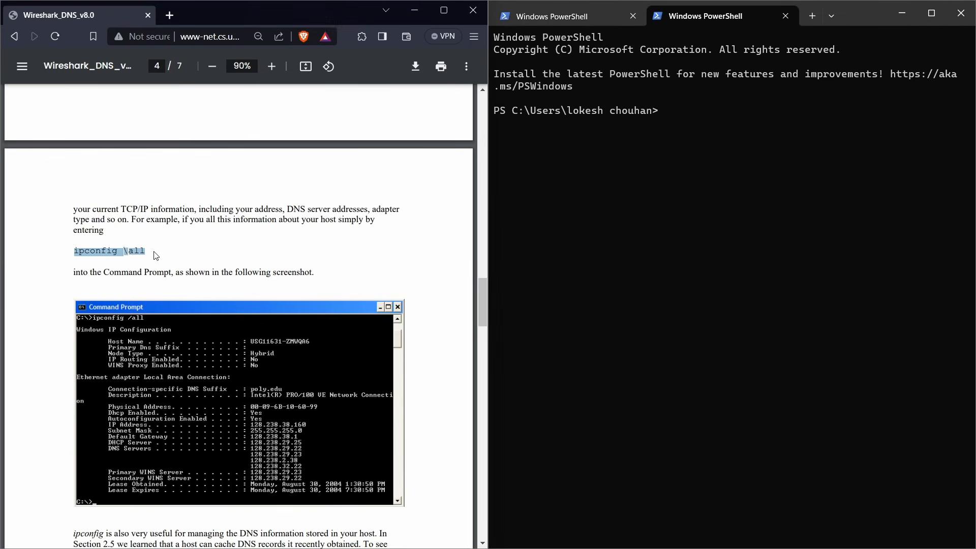
left_click(665, 116)
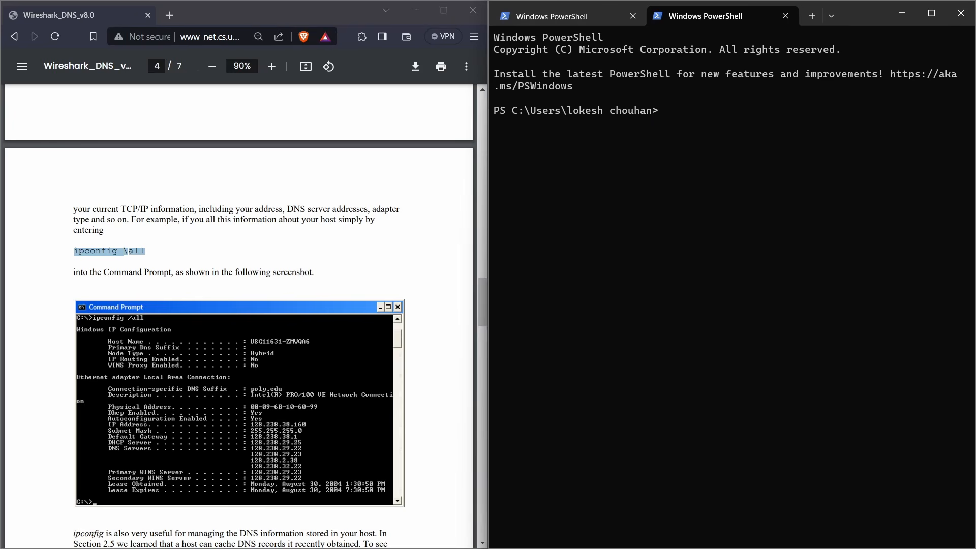
type("ipconfig \\all")
key("Return")
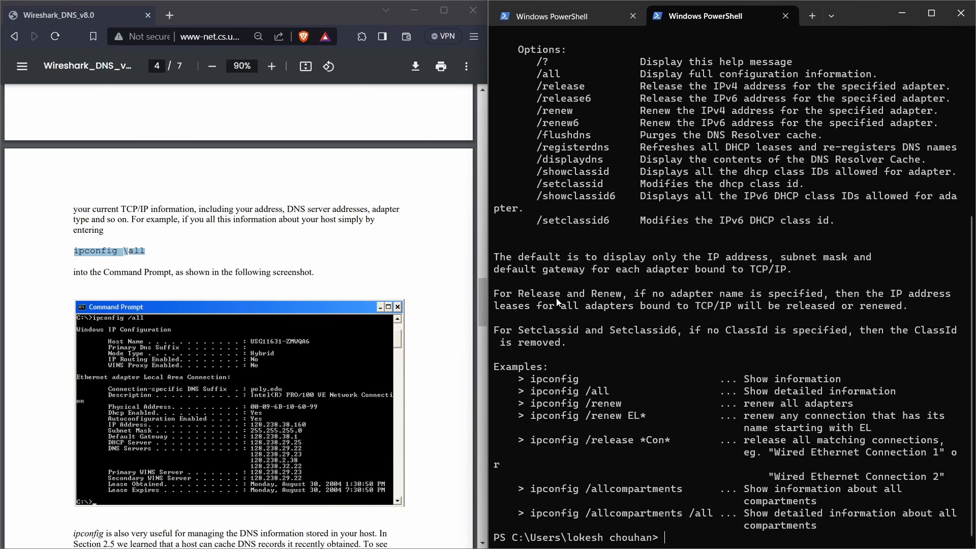
scroll(632, 162, "up", 8)
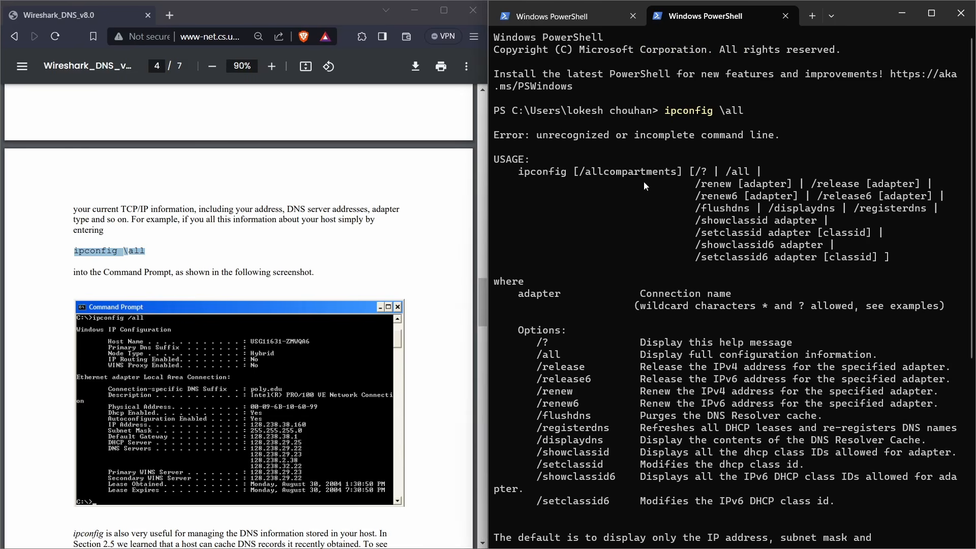
- Replace the second PowerShell session with a fresh one, run ipconfig /all, and view its output from the beginning
scroll(644, 181, "down", 8)
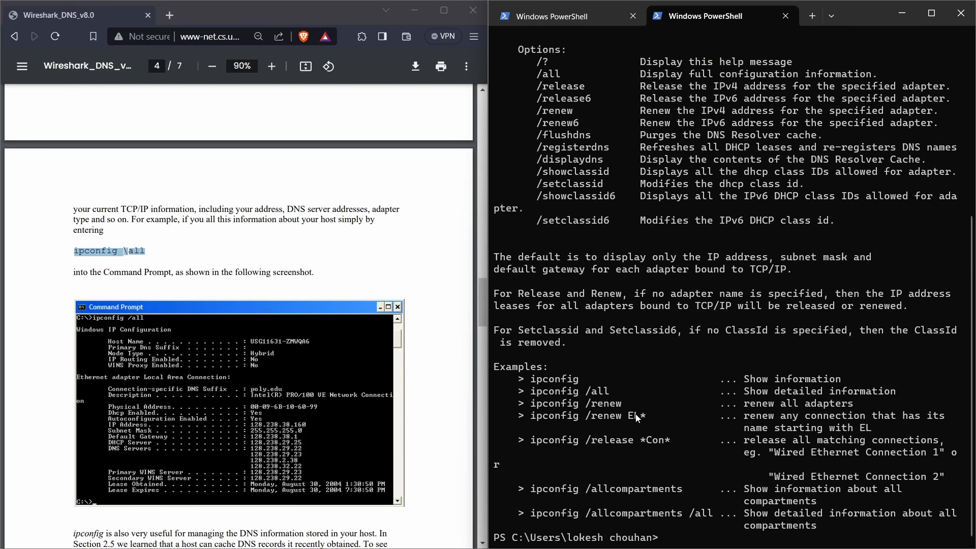
left_click(812, 16)
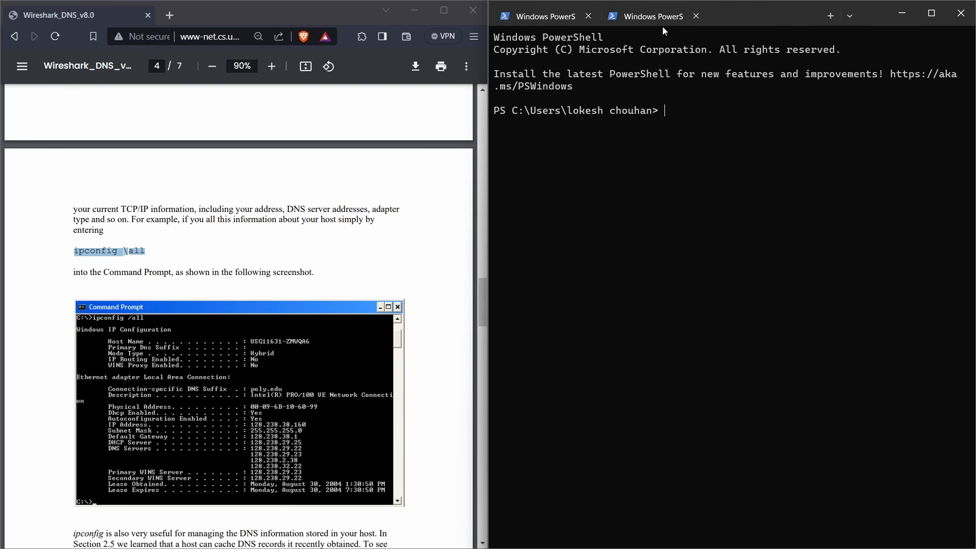
left_click(589, 16)
type("i")
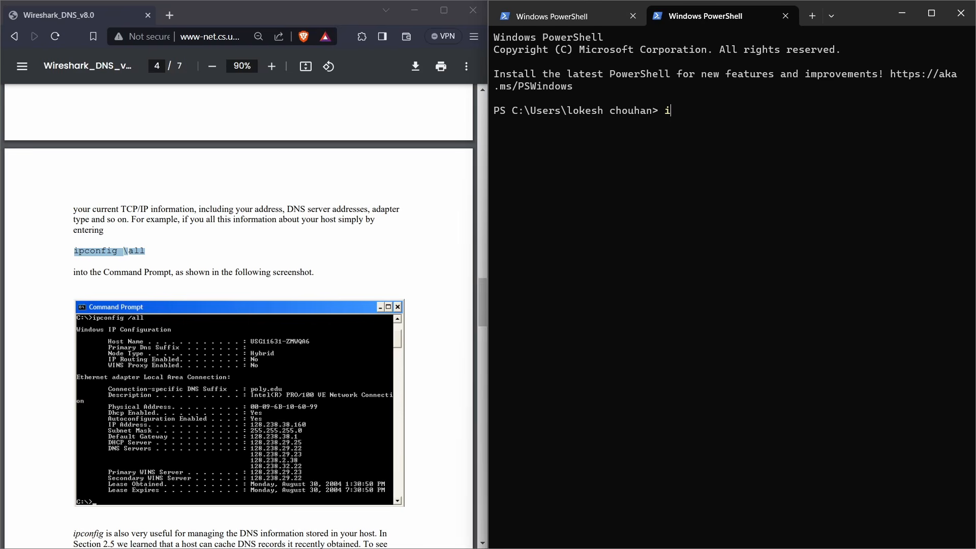
type("pconfig /all")
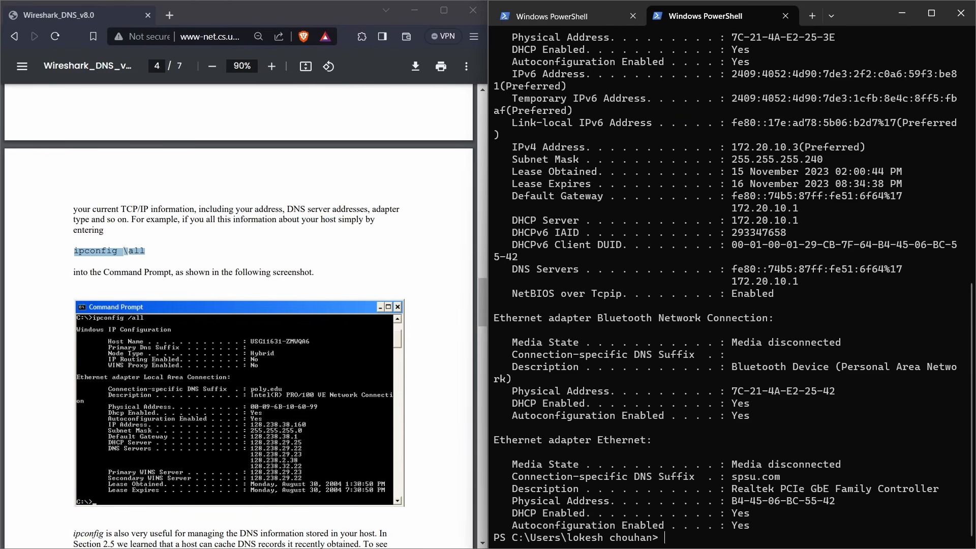
scroll(722, 390, "up", 3)
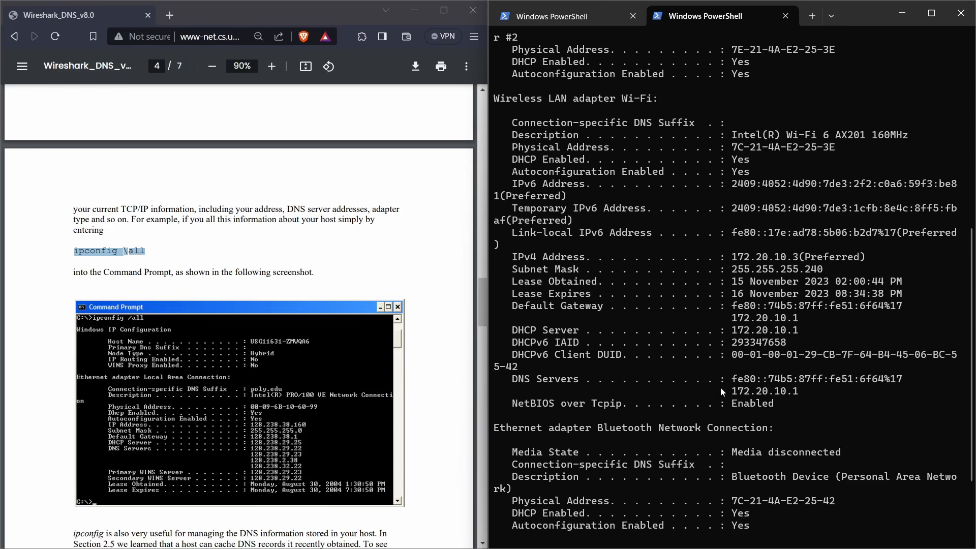
scroll(675, 370, "up", 8)
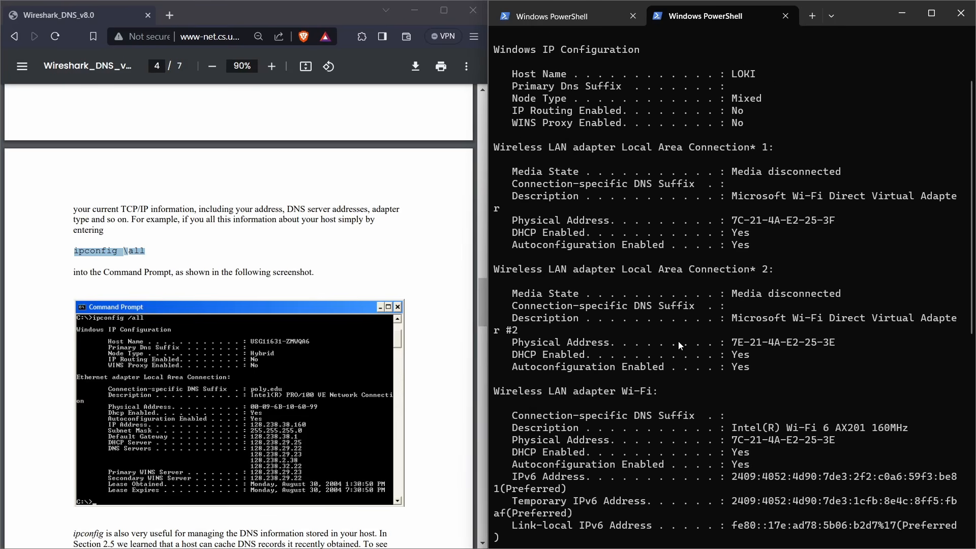
scroll(678, 344, "up", 2)
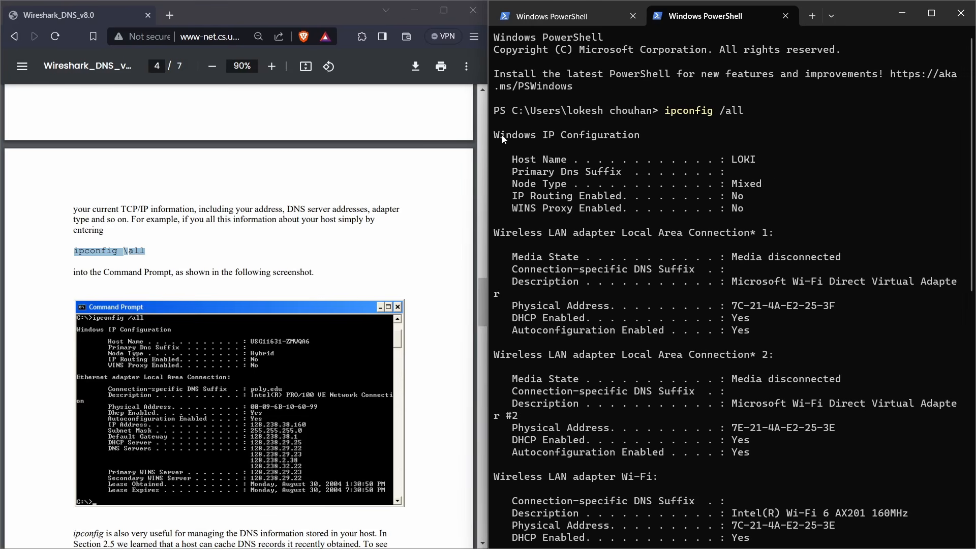
- Examine the ipconfig /all output, highlighting the Windows IP Configuration heading, host name, and wireless LAN adapter headings
left_click_drag(499, 136, 636, 149)
left_click_drag(533, 158, 560, 159)
left_click(735, 160)
left_click_drag(518, 236, 699, 246)
left_click_drag(525, 357, 767, 359)
scroll(671, 355, "down", 2)
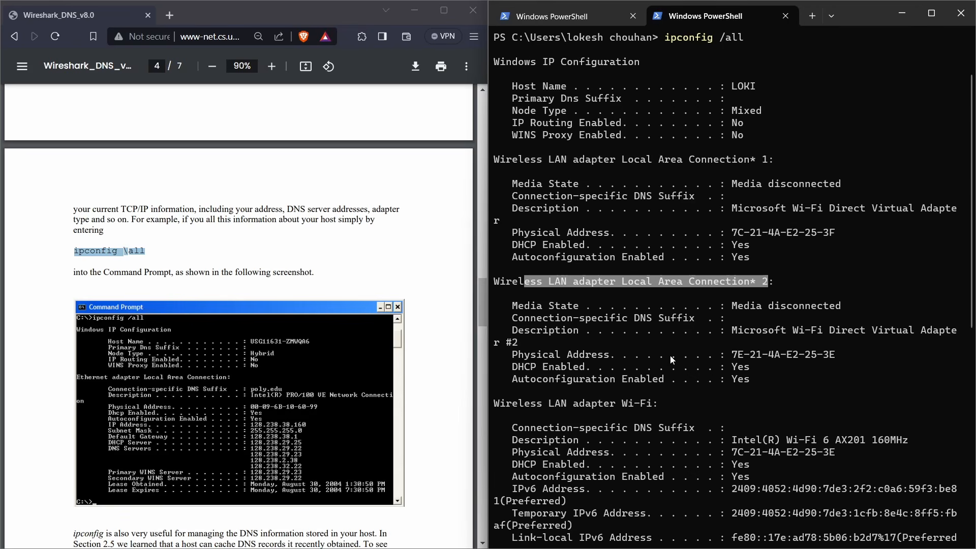
left_click_drag(527, 405, 613, 407)
- Review the Wi-Fi adapter's details and highlight the Bluetooth Network Connection heading in the ipconfig /all output
scroll(742, 406, "down", 2)
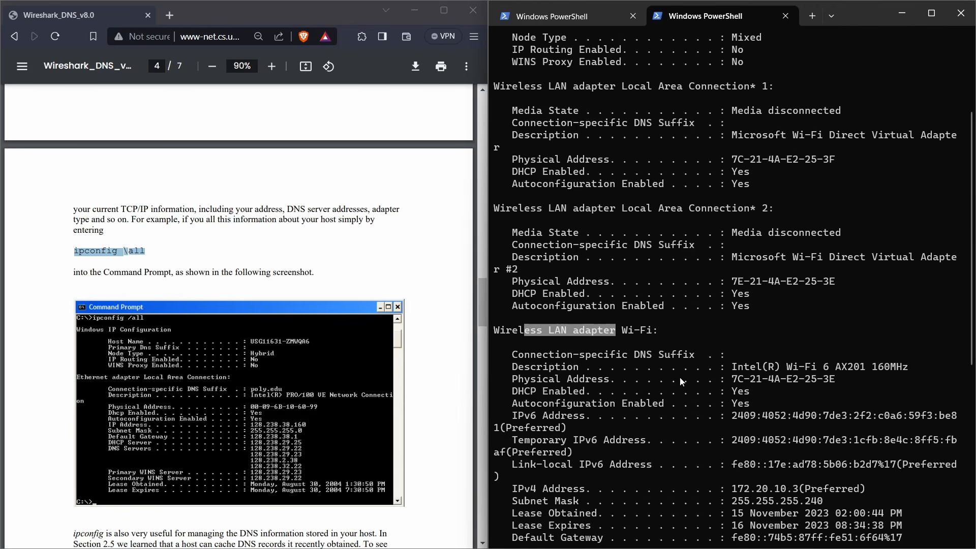
scroll(713, 388, "down", 2)
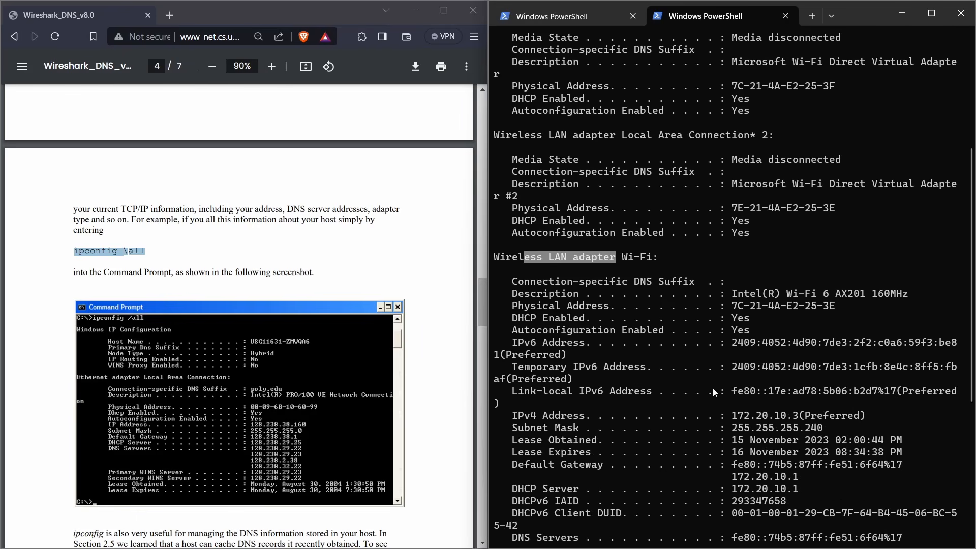
scroll(630, 317, "down", 4)
scroll(630, 316, "down", 3)
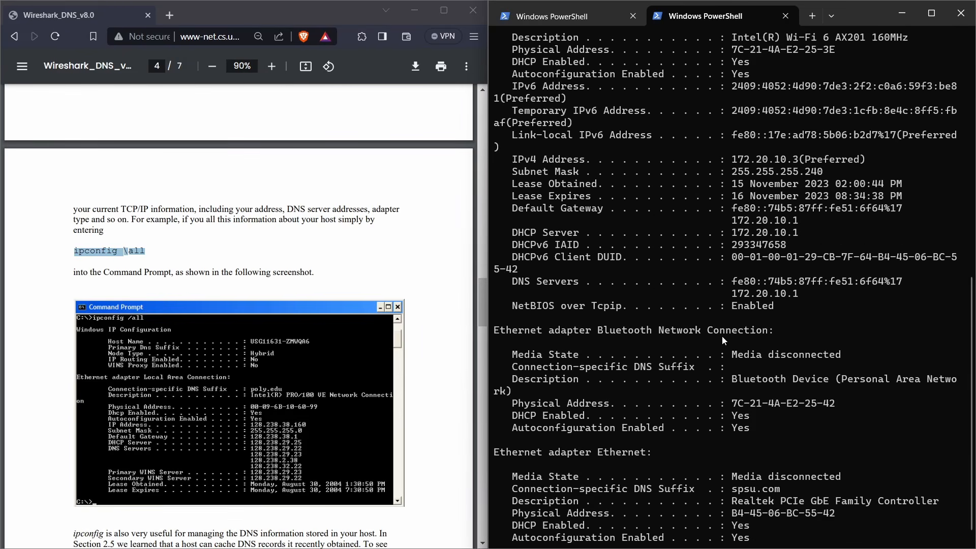
left_click_drag(538, 331, 578, 342)
scroll(622, 394, "down", 1)
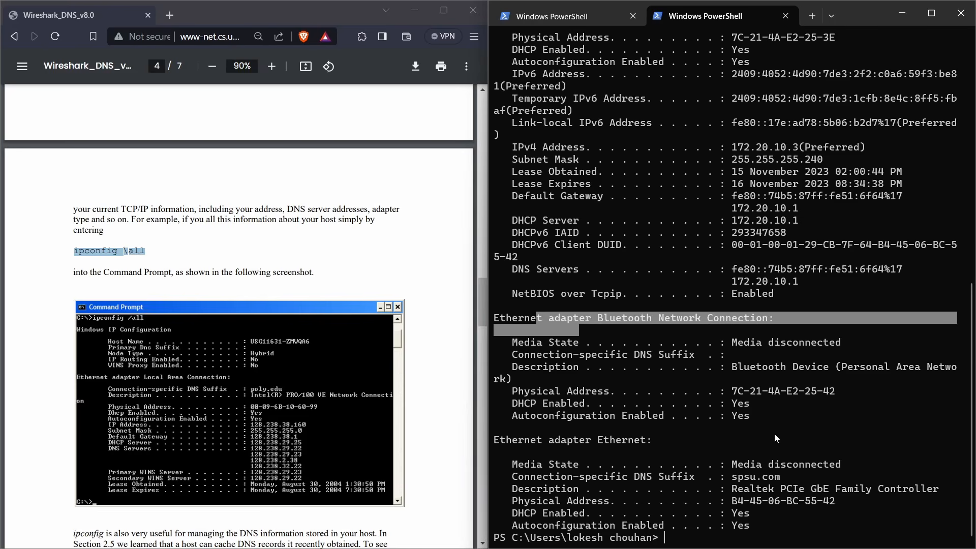
scroll(755, 416, "up", 9)
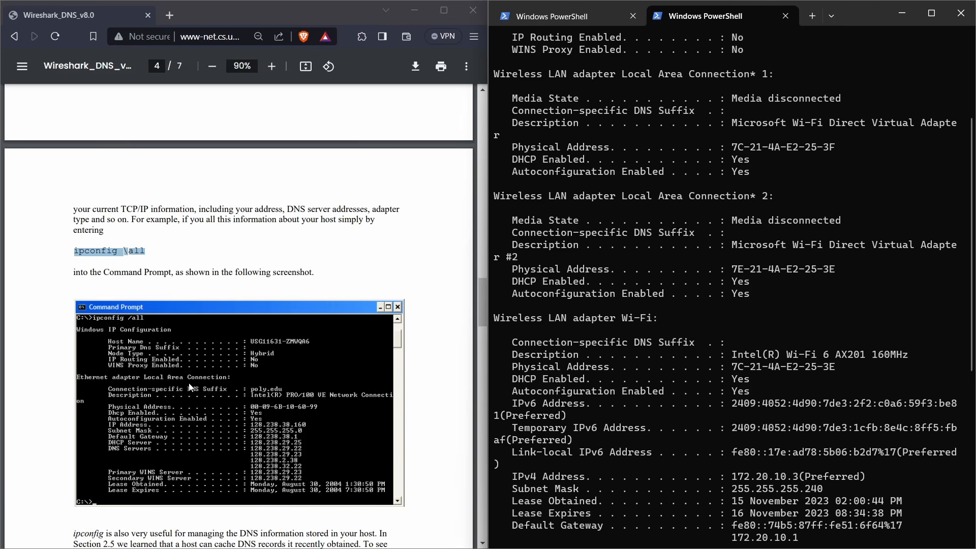
- Go to the lab sheet's Tracing DNS with Wireshark section and run ipconfig in a fresh second PowerShell session
scroll(155, 392, "down", 5)
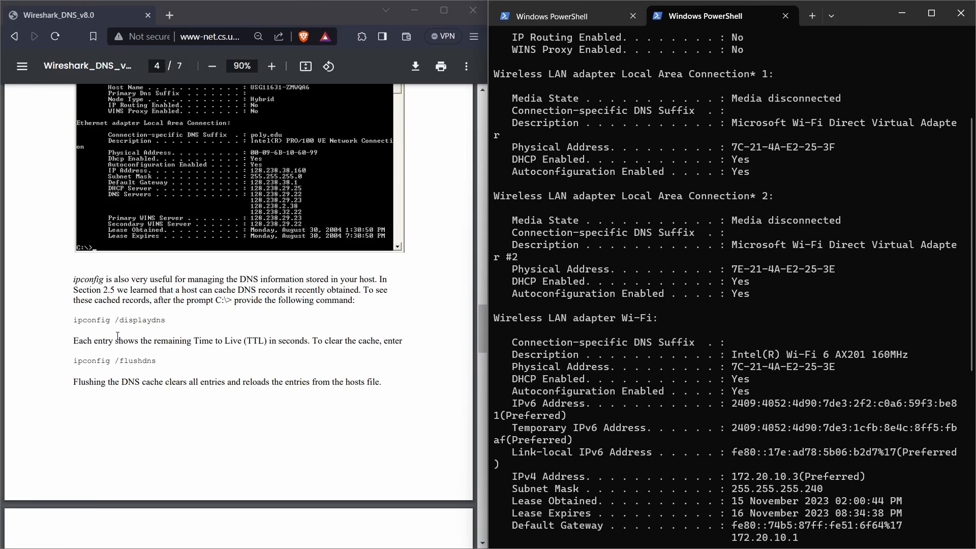
scroll(131, 341, "down", 8)
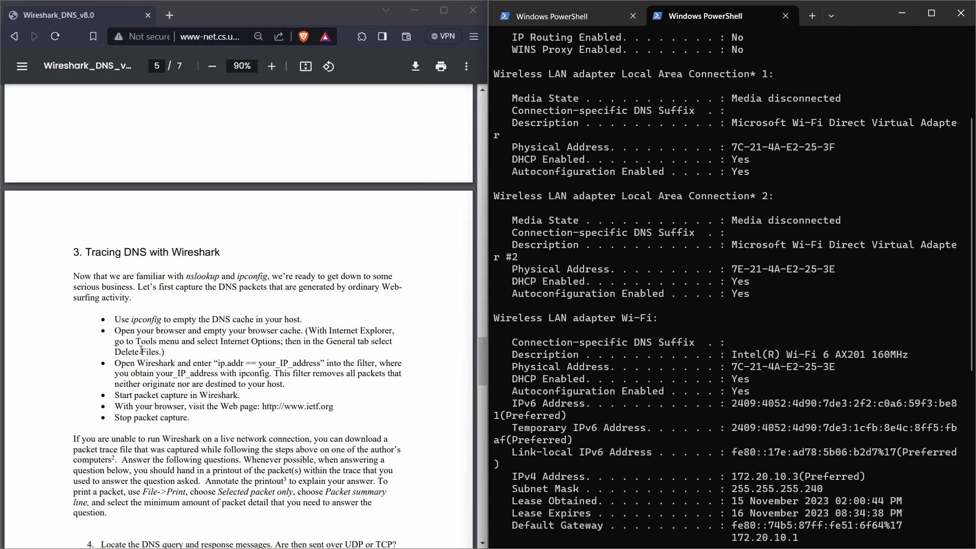
scroll(130, 340, "up", 1)
left_click(812, 15)
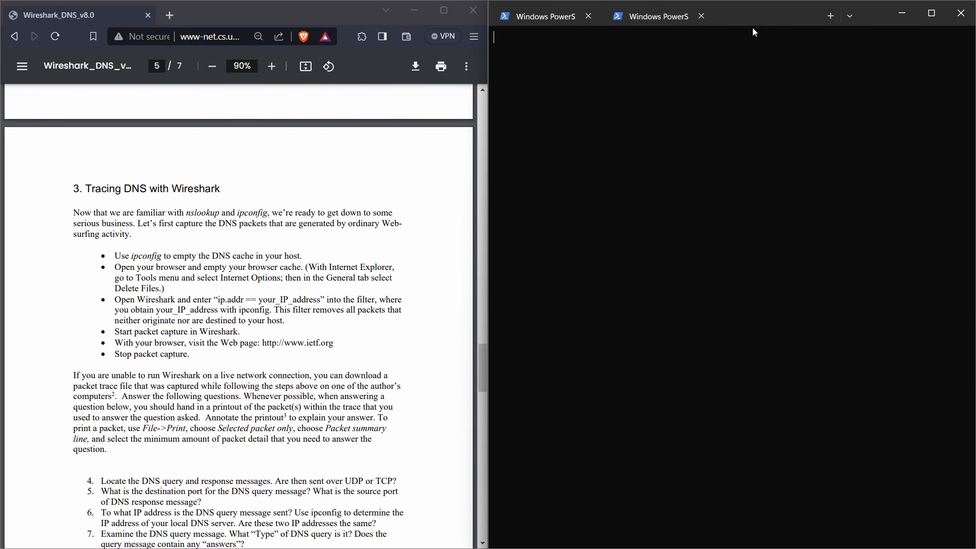
left_click(587, 17)
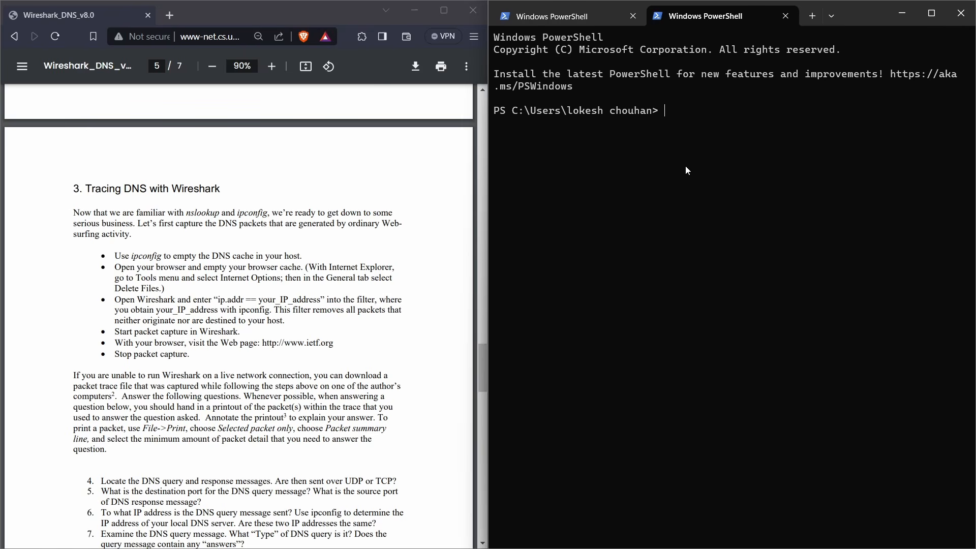
type("ipcon")
type("fig")
key("Return")
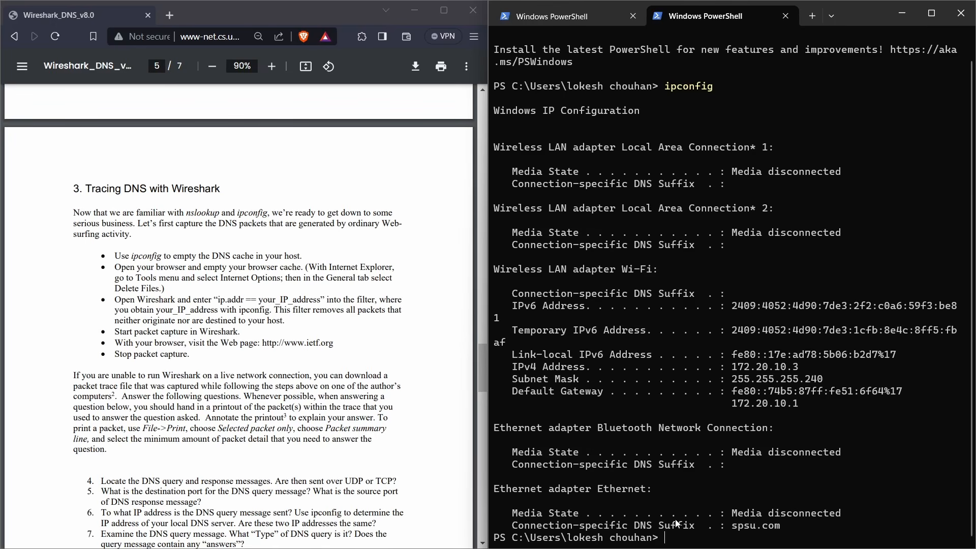
- Find and highlight the Wi-Fi adapter's IPv4 address in the ipconfig output, and dismiss the WhatsApp notification
scroll(689, 407, "up", 1)
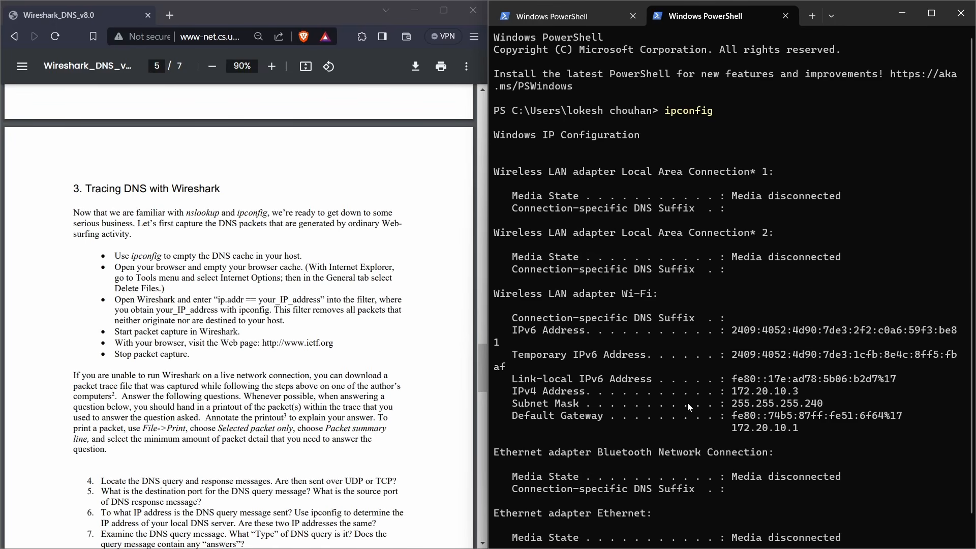
scroll(685, 395, "down", 1)
scroll(685, 393, "up", 1)
scroll(685, 392, "down", 1)
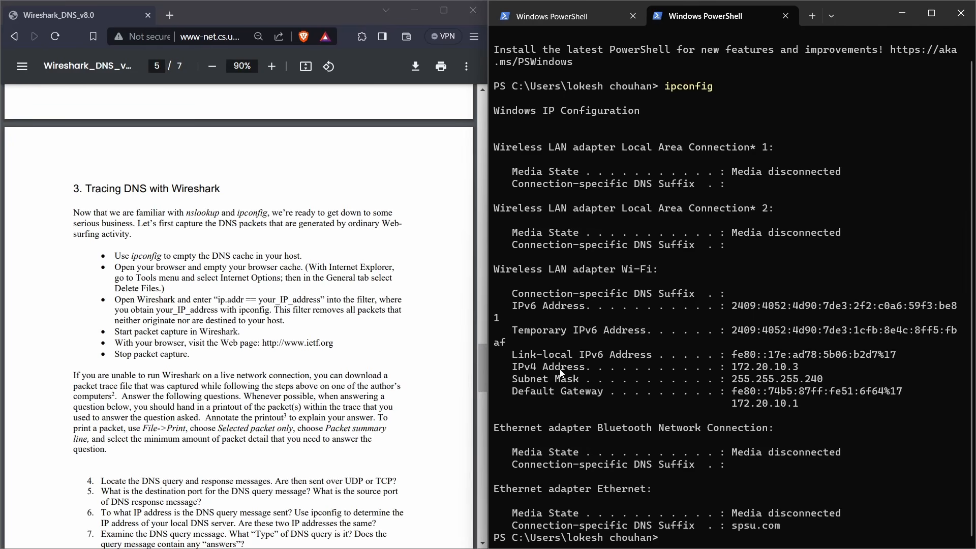
left_click_drag(514, 370, 532, 368)
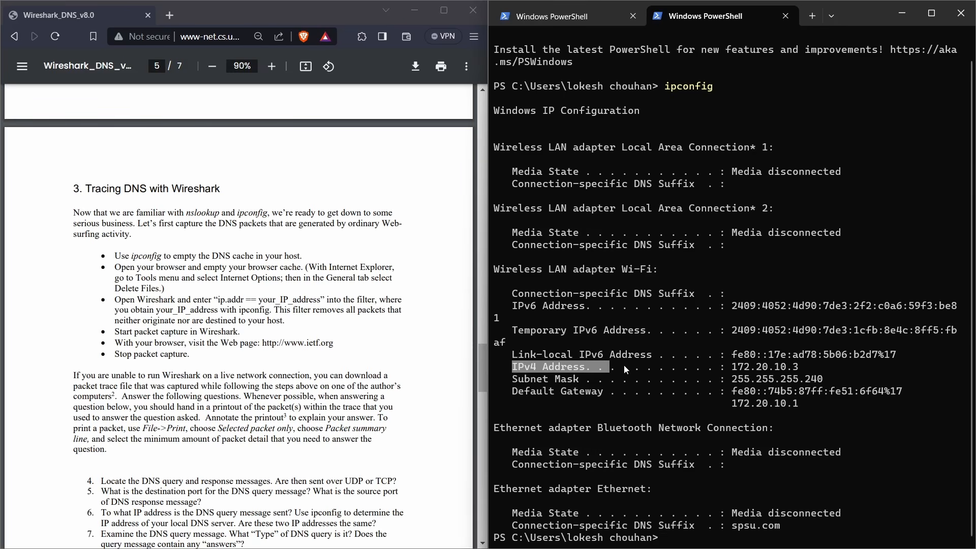
left_click_drag(729, 368, 743, 369)
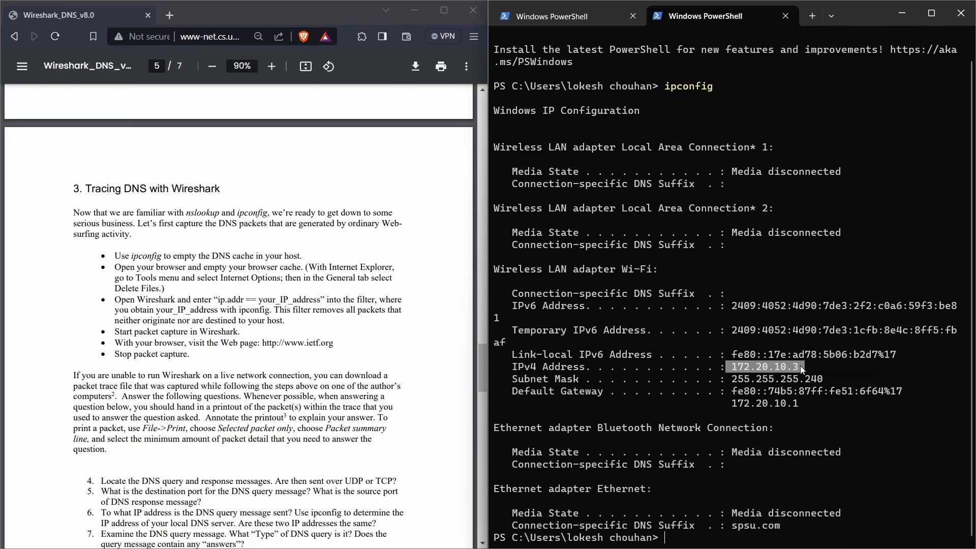
left_click_drag(801, 365, 739, 366)
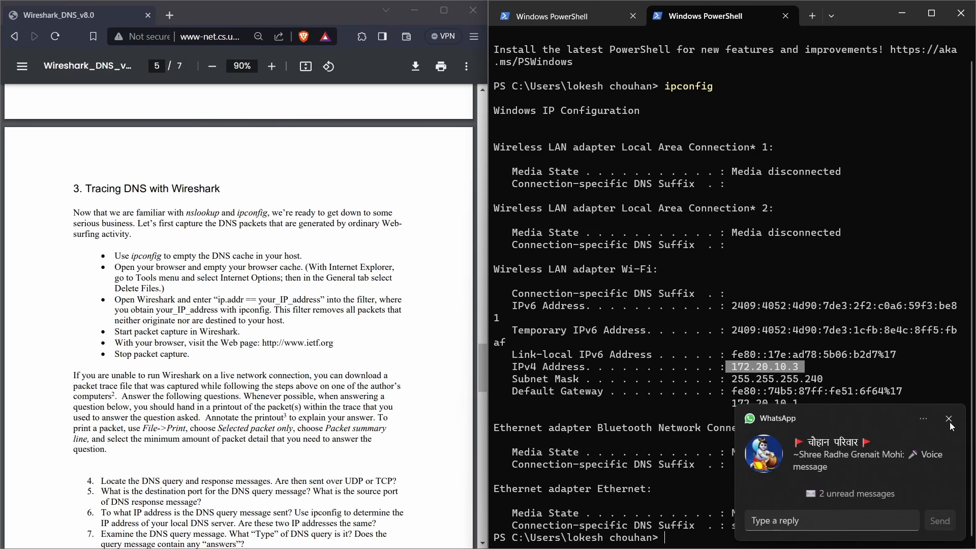
left_click(951, 424)
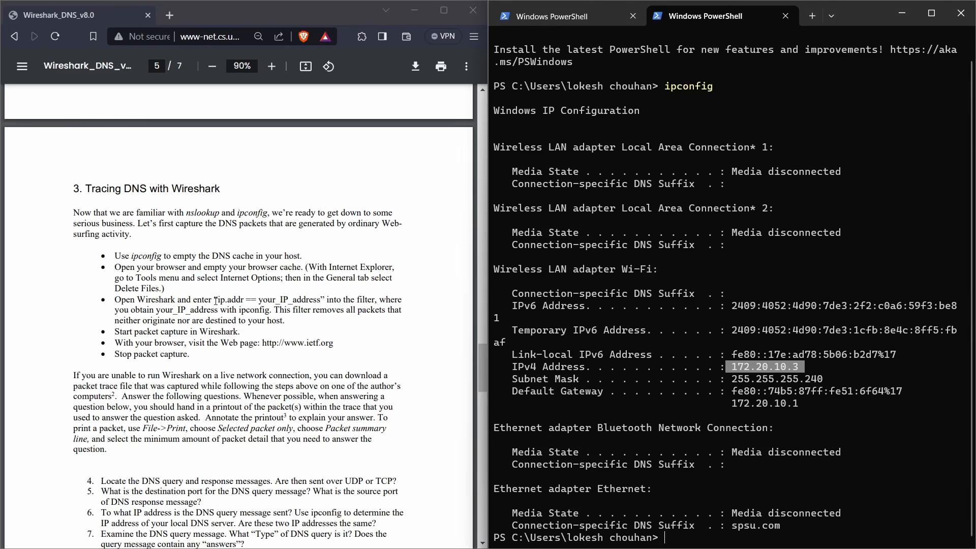
- Launch Wireshark from the Windows search and start a packet capture on the Wi-Fi interface
mouse_move(486, 548)
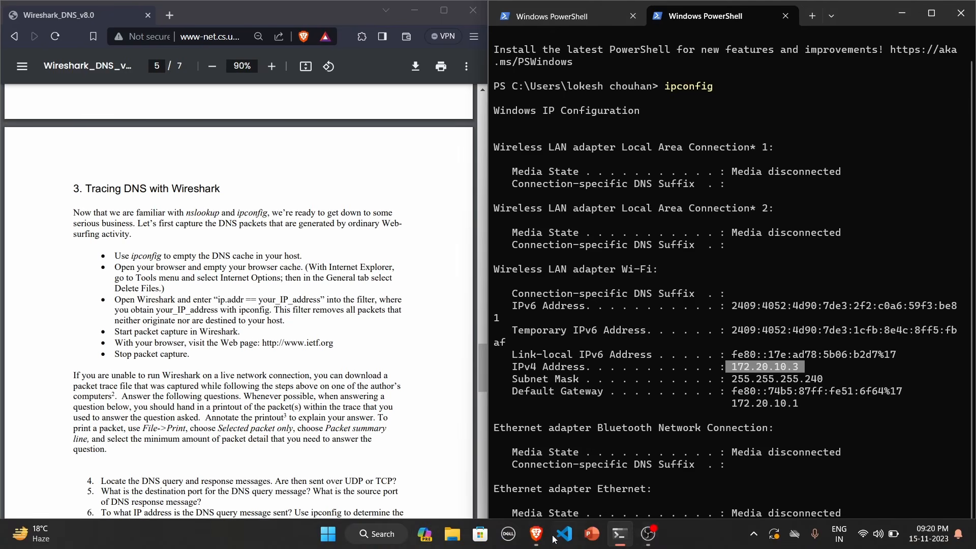
left_click(377, 534)
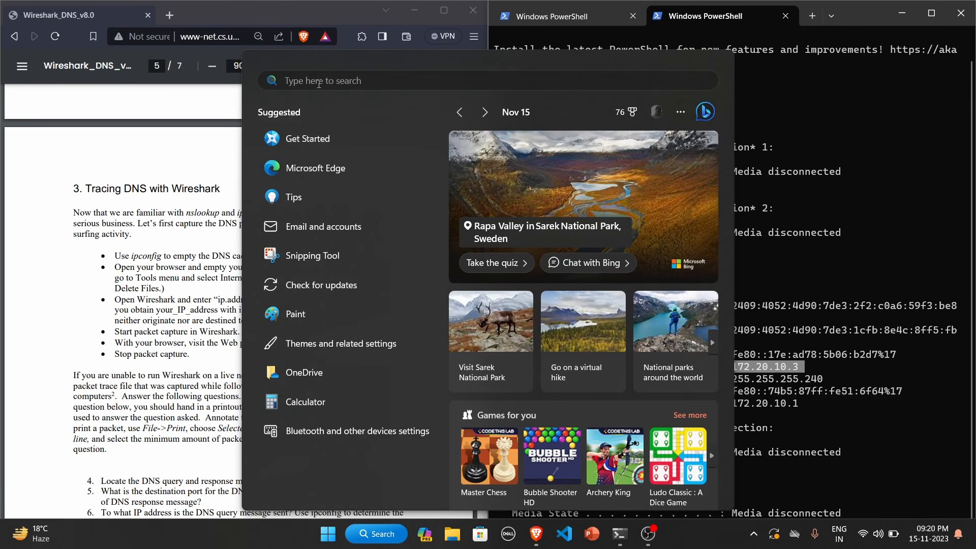
type("wireshark")
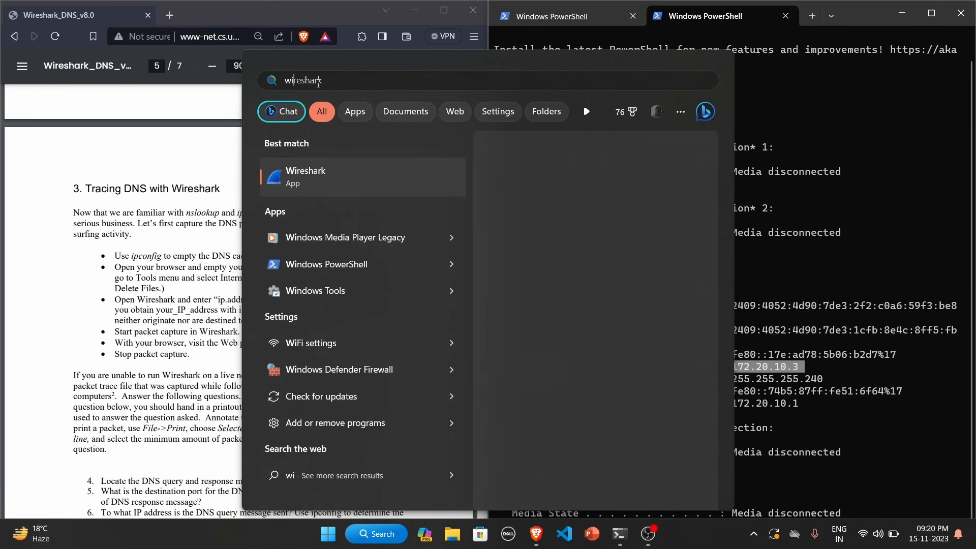
left_click(511, 268)
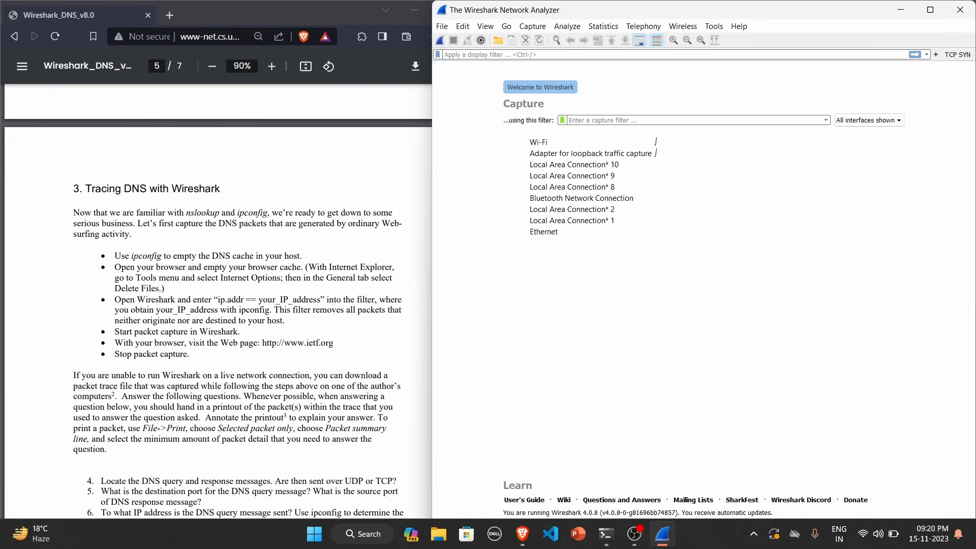
left_click(548, 146)
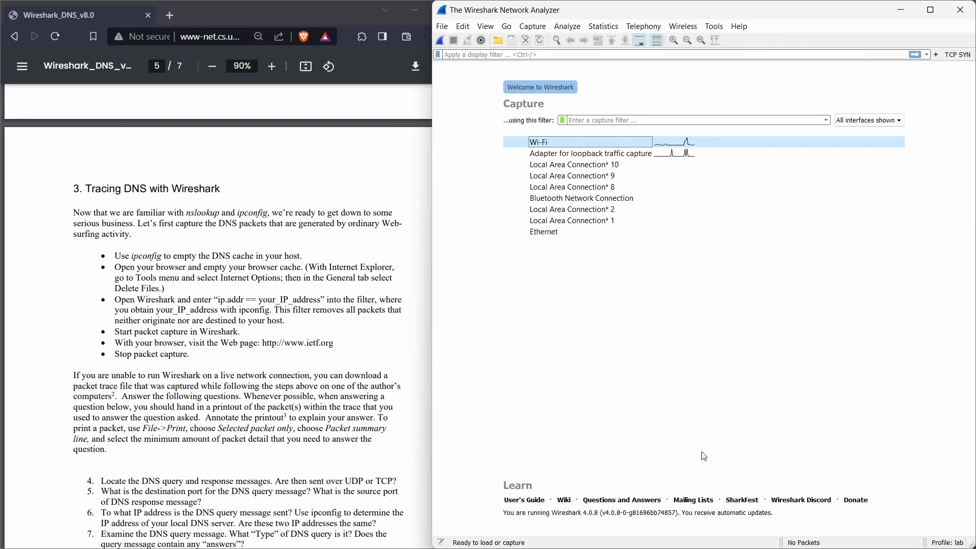
double_click(552, 146)
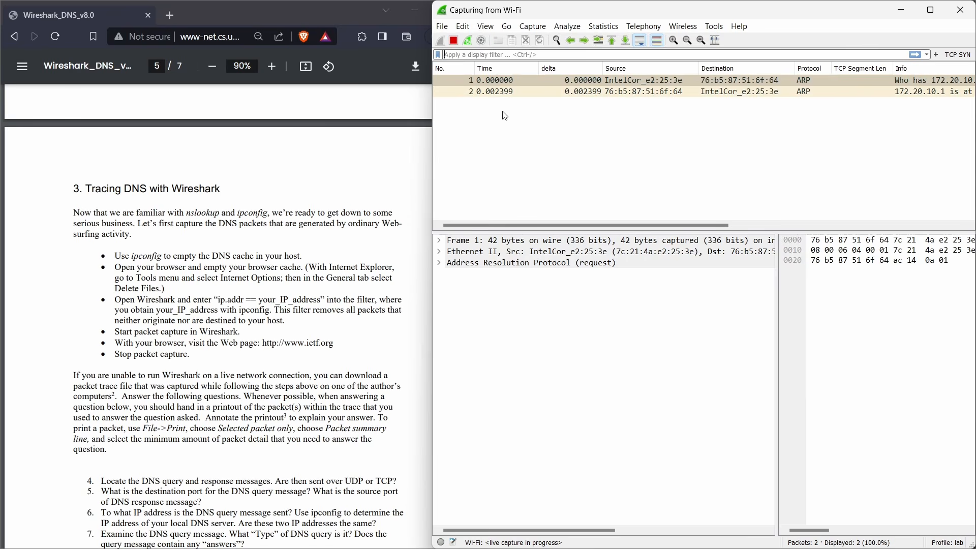
- Begin a display filter for the live Wi-Fi capture with the field name ip.addr
left_click(472, 55)
type("ip.")
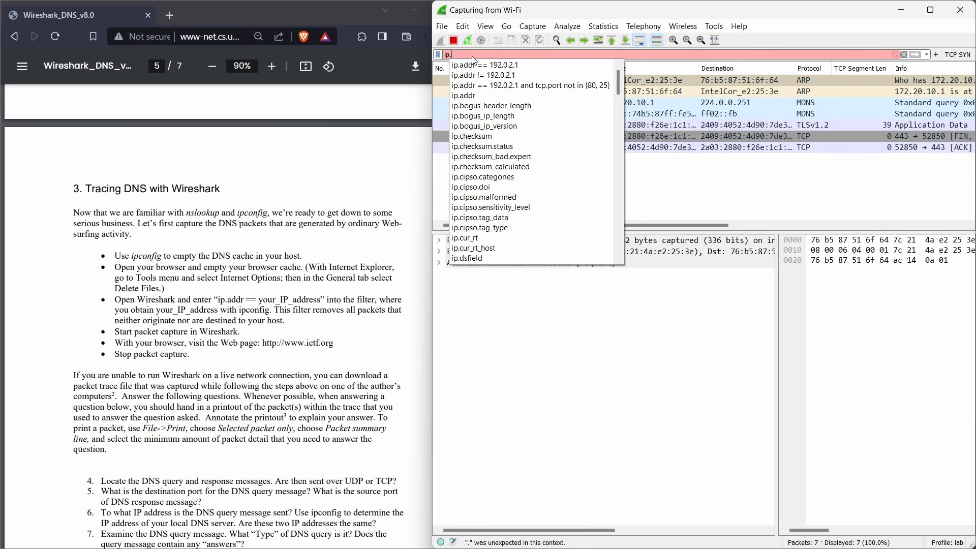
type("addr")
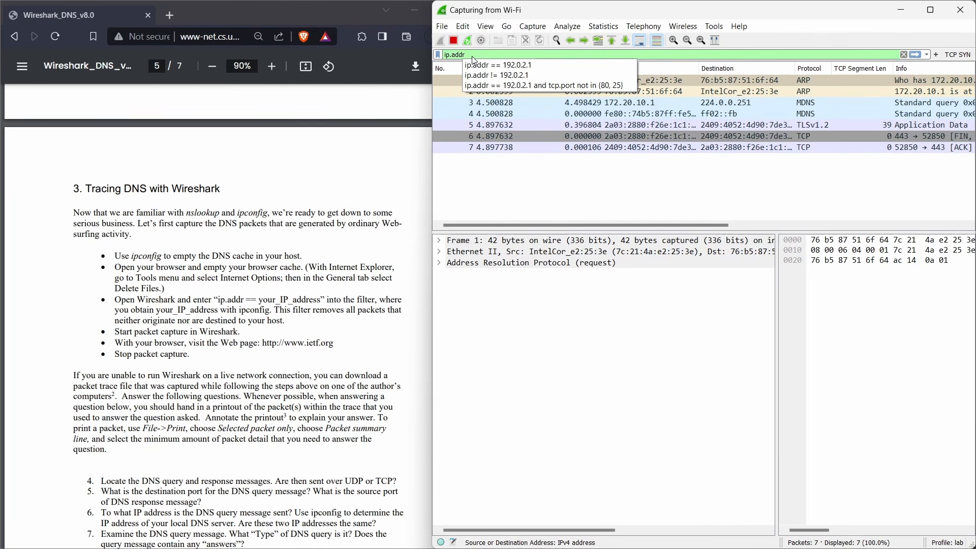
type("==")
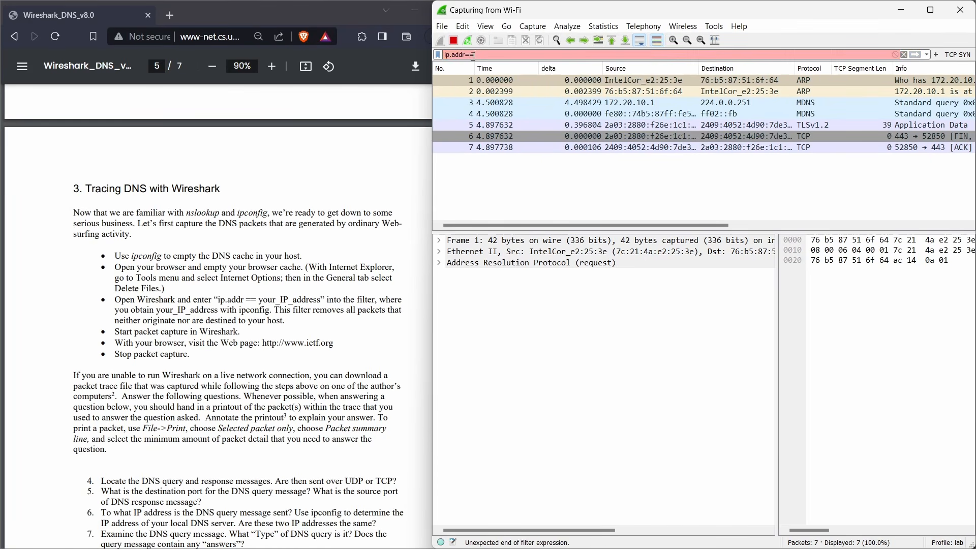
key("BackSpace")
key("BackSpace")
type("==")
key("BackSpace")
key("BackSpace")
key("BackSpace")
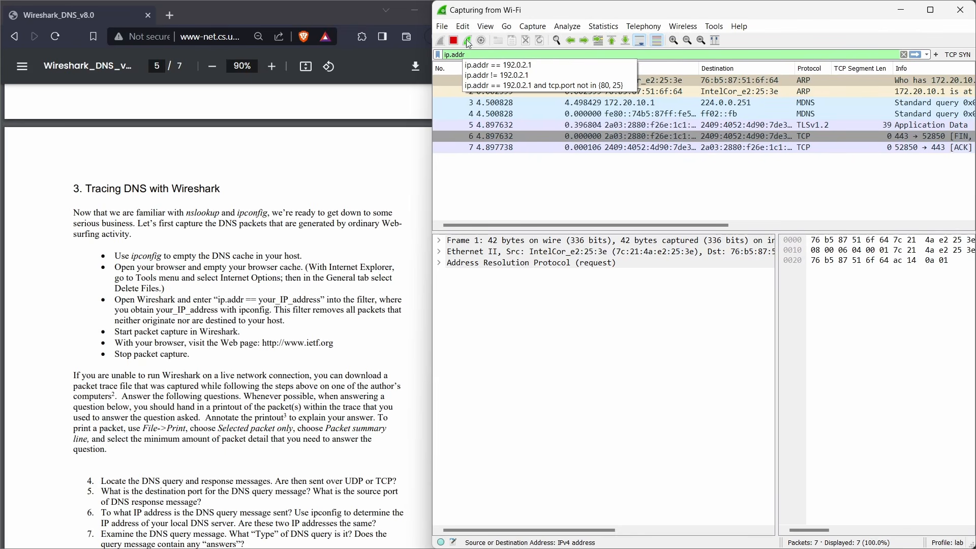
- Move the Wireshark window over the lab sheet and switch to PowerShell to consult the IPv4 address from ipconfig
left_click(694, 18)
left_click_drag(695, 19, 278, 63)
left_click(789, 378)
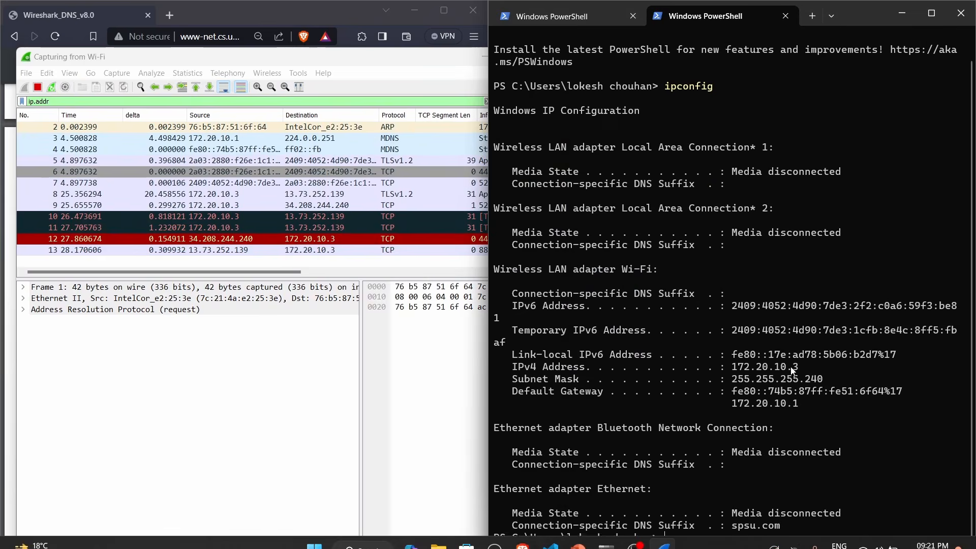
- Copy the Wi-Fi IPv4 address from PowerShell into Wireshark's display filter and apply it as ip.addr == 172.20.10.3
left_click_drag(731, 367, 798, 375)
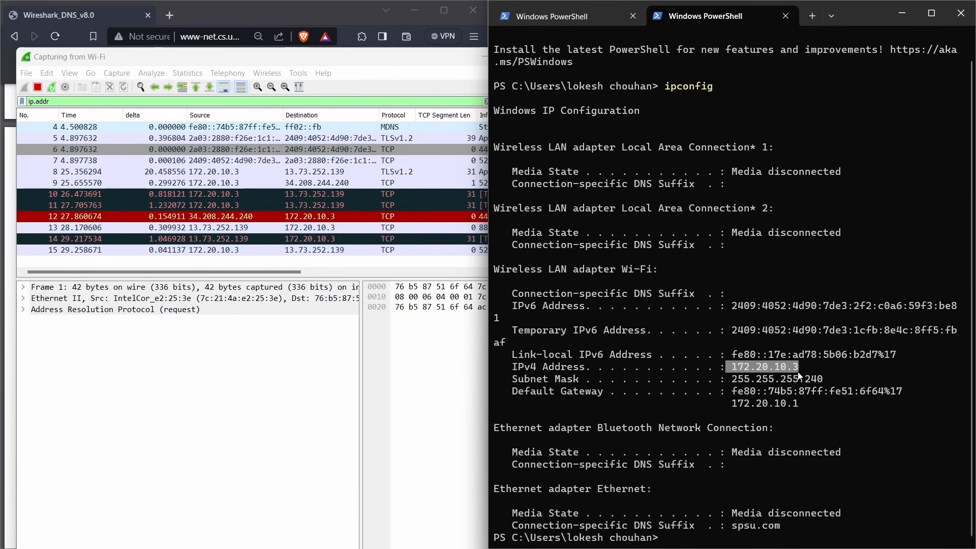
key("ctrl+c")
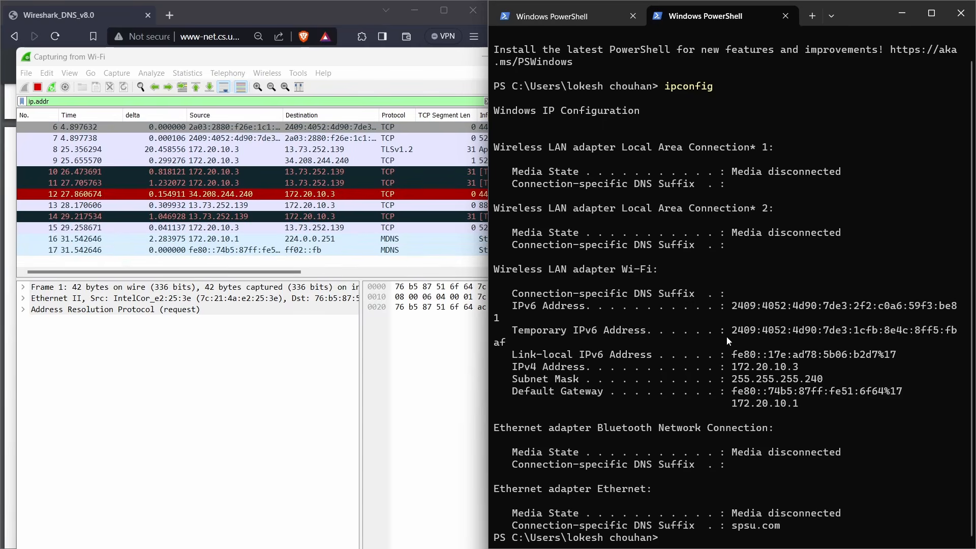
left_click_drag(257, 60, 713, 75)
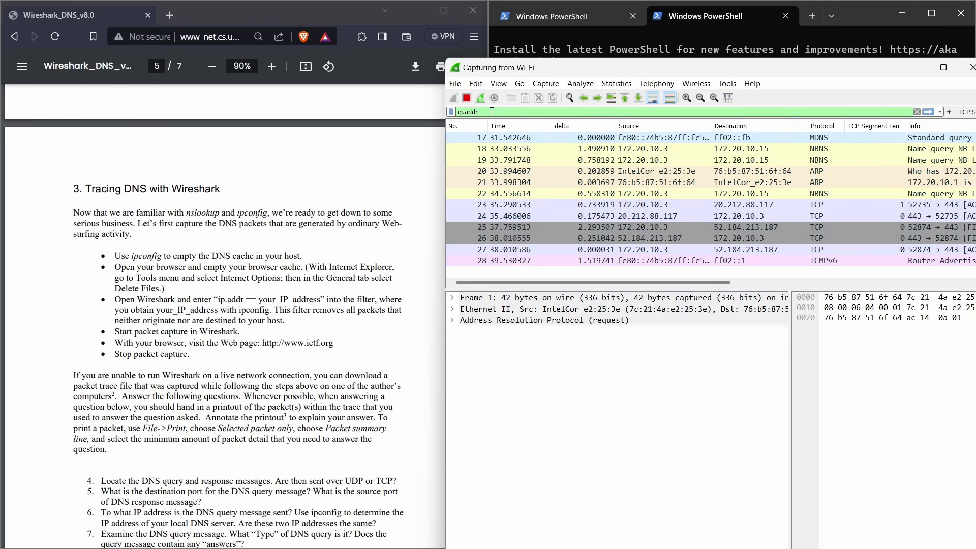
type("==")
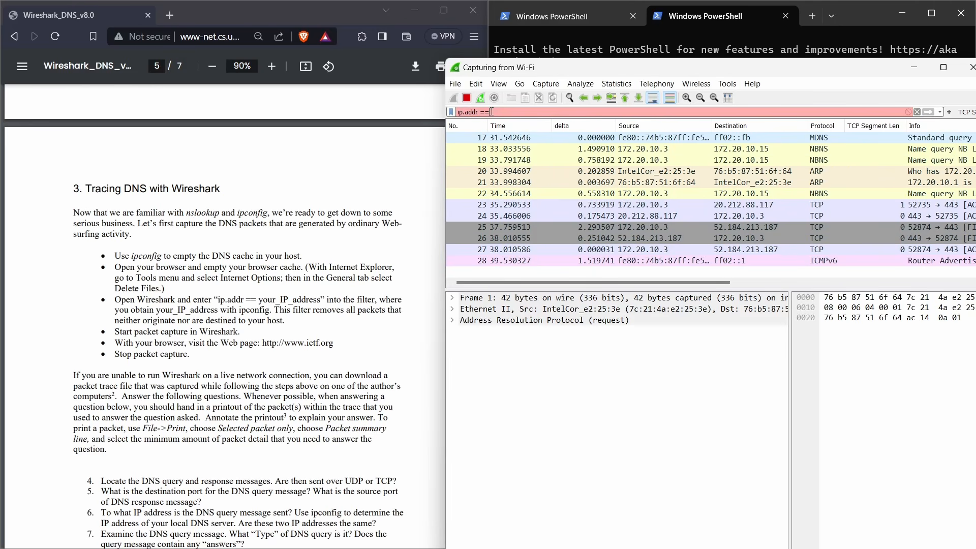
key("ctrl+v")
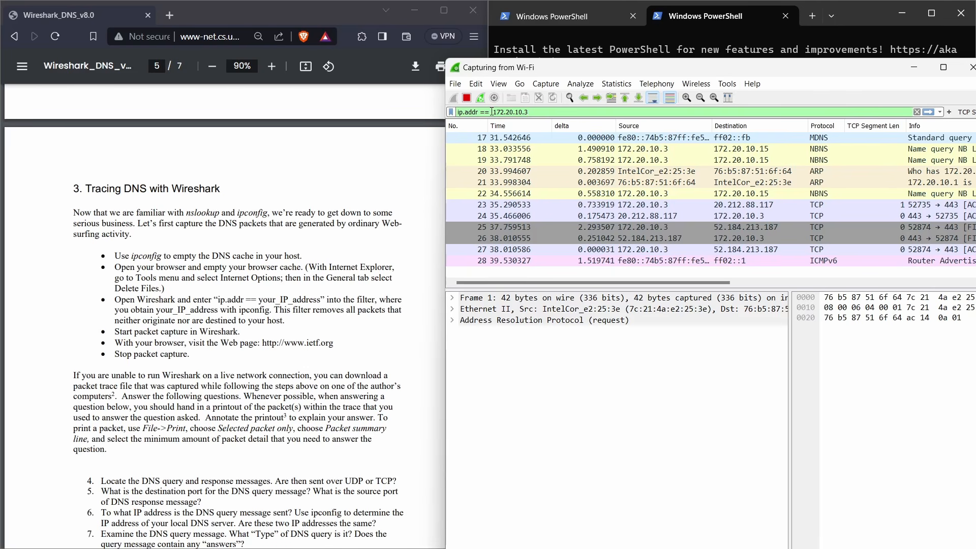
left_click(495, 112)
key("BackSpace")
key("Return")
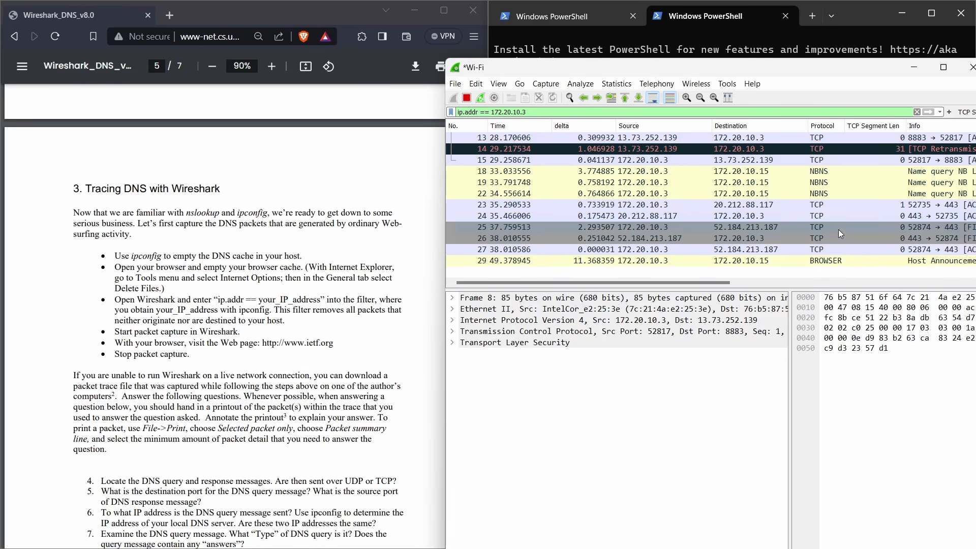
scroll(848, 230, "up", 2)
scroll(849, 219, "down", 2)
left_click_drag(259, 344, 329, 355)
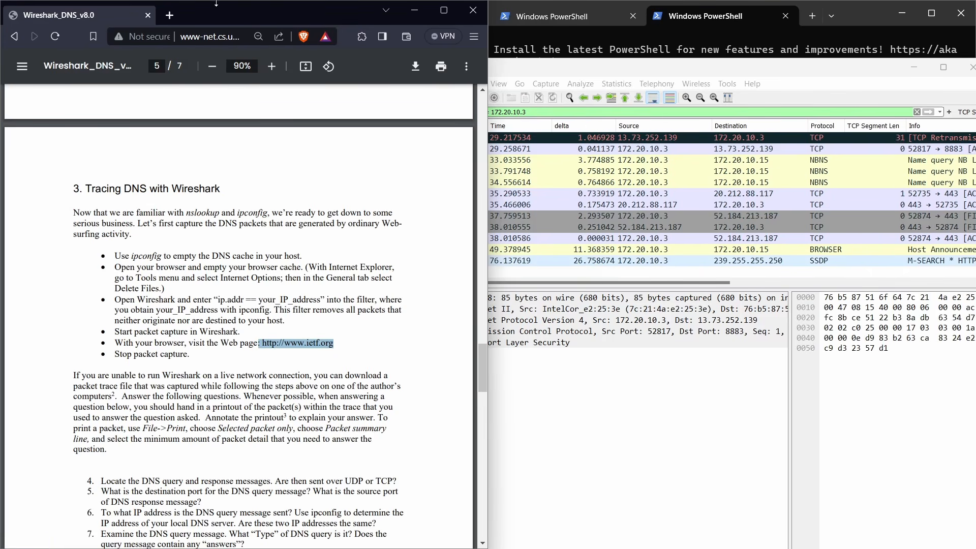
left_click(168, 16)
key("ctrl+v")
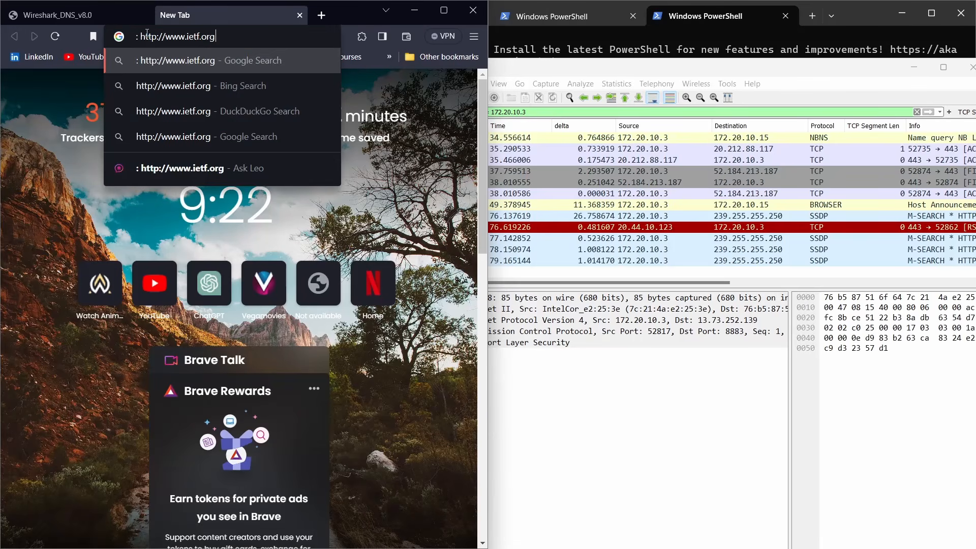
left_click(138, 36)
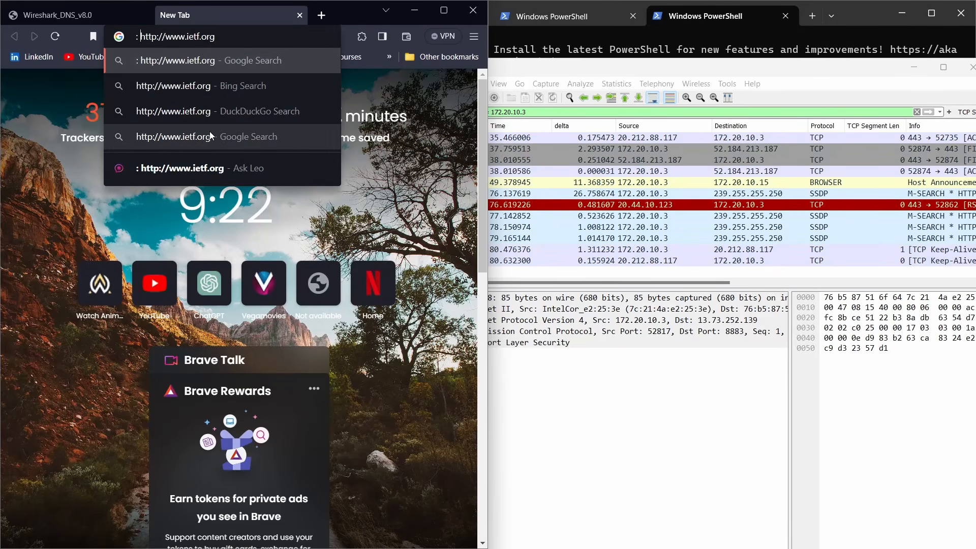
key("BackSpace")
key("BackSpace")
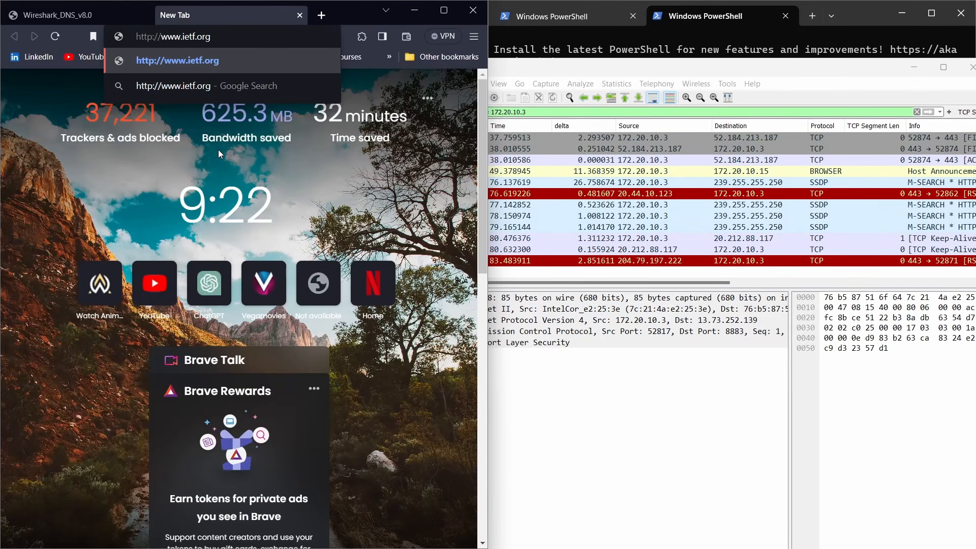
key("Return")
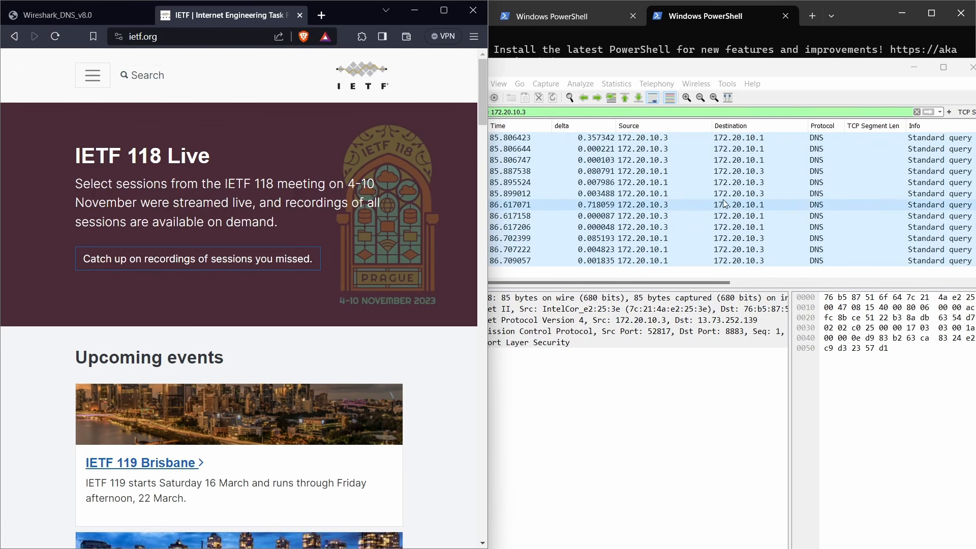
- Return to the lab sheet in the browser and stop the Wi-Fi packet capture in Wireshark
left_click(50, 20)
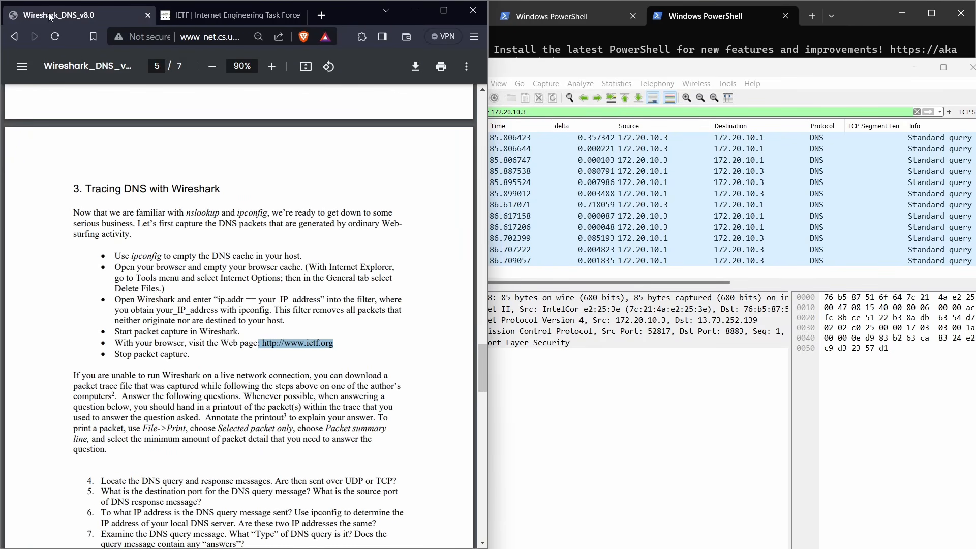
left_click(545, 71)
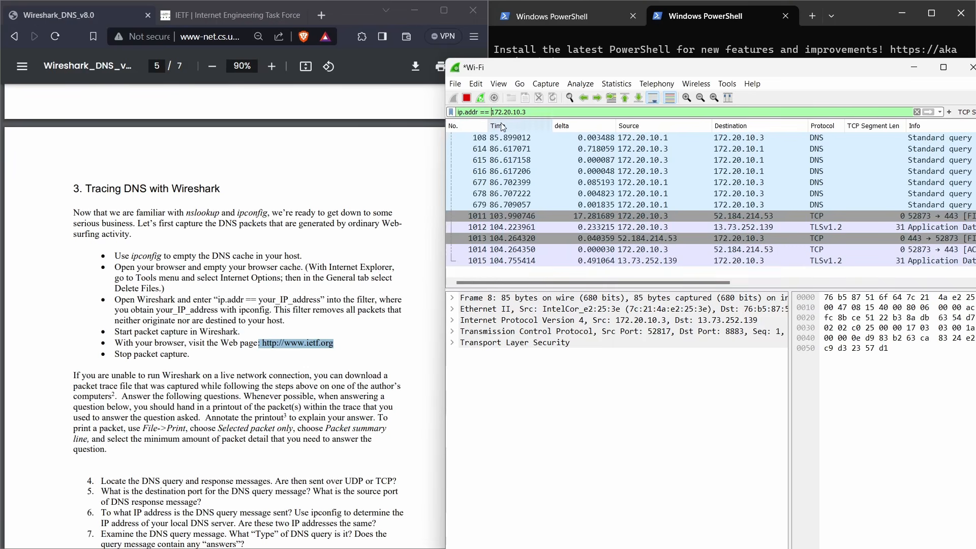
left_click(467, 98)
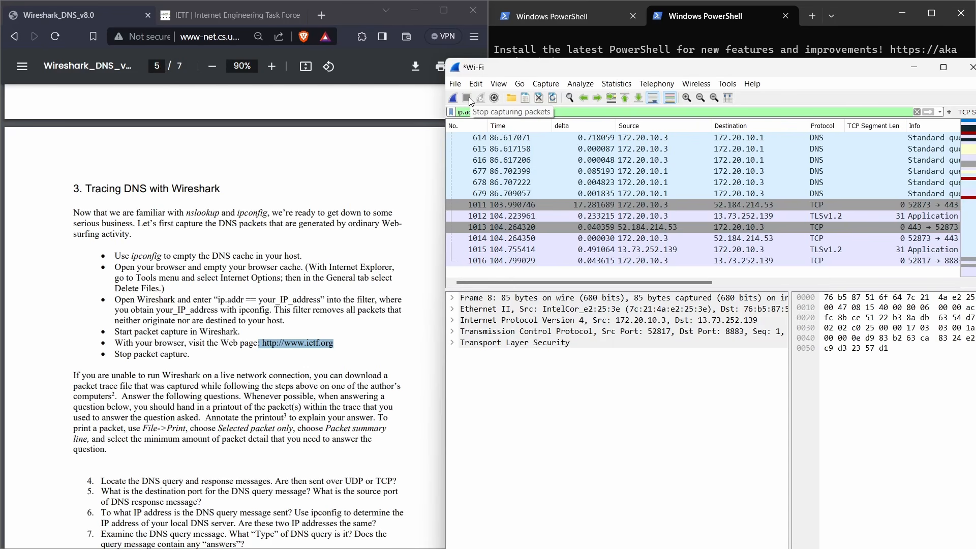
- Bring questions 4 to 8 of the lab sheet into view and arrange Wireshark side by side with the browser
scroll(186, 376, "down", 5)
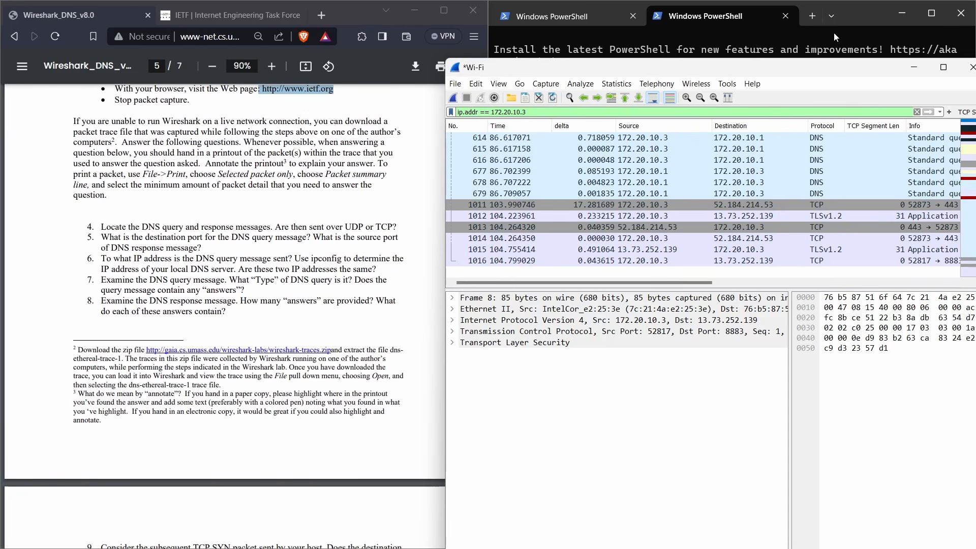
left_click_drag(859, 15, 777, 407)
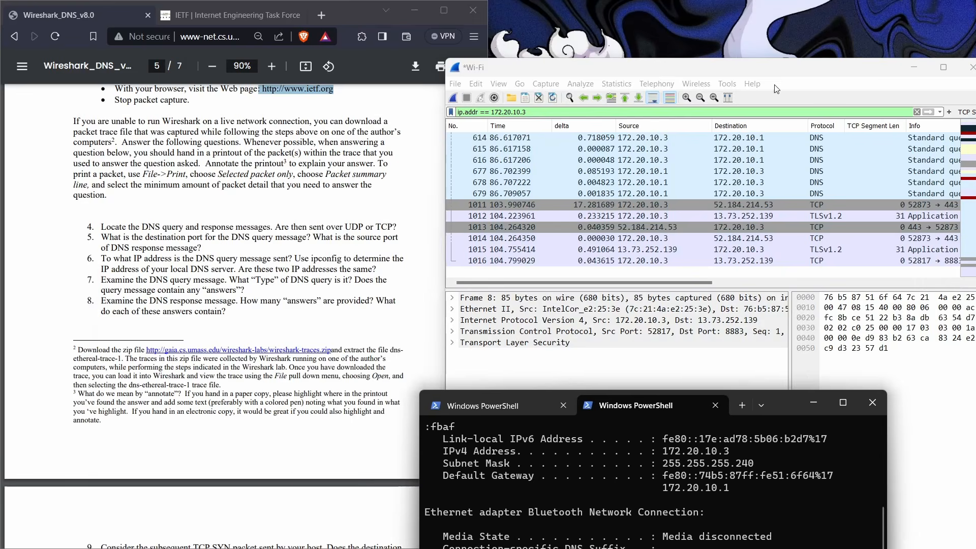
left_click_drag(750, 66, 398, 62)
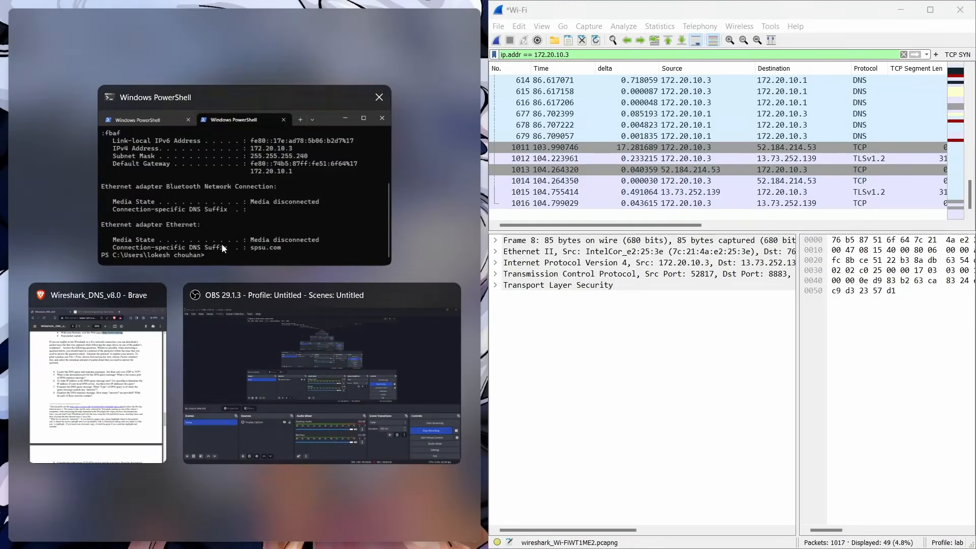
left_click(101, 385)
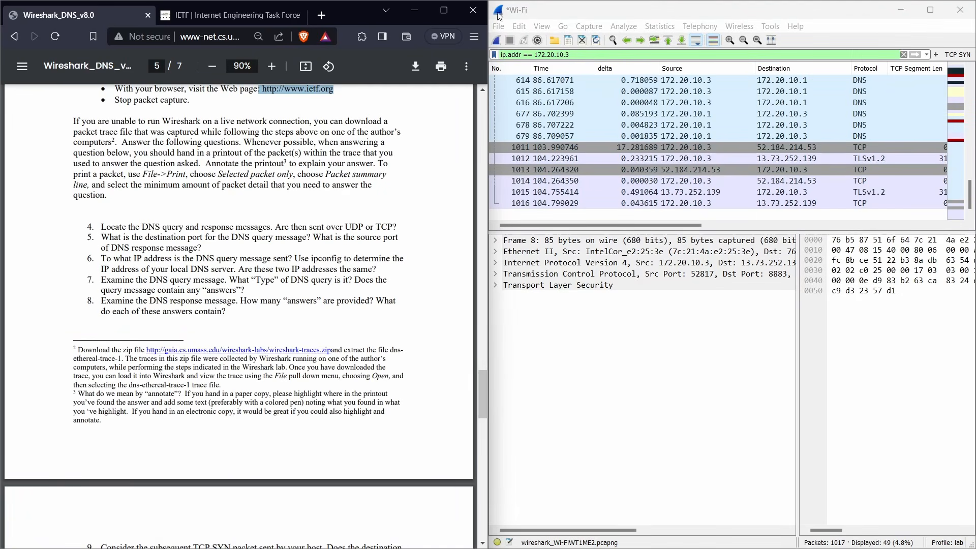
scroll(783, 176, "up", 3)
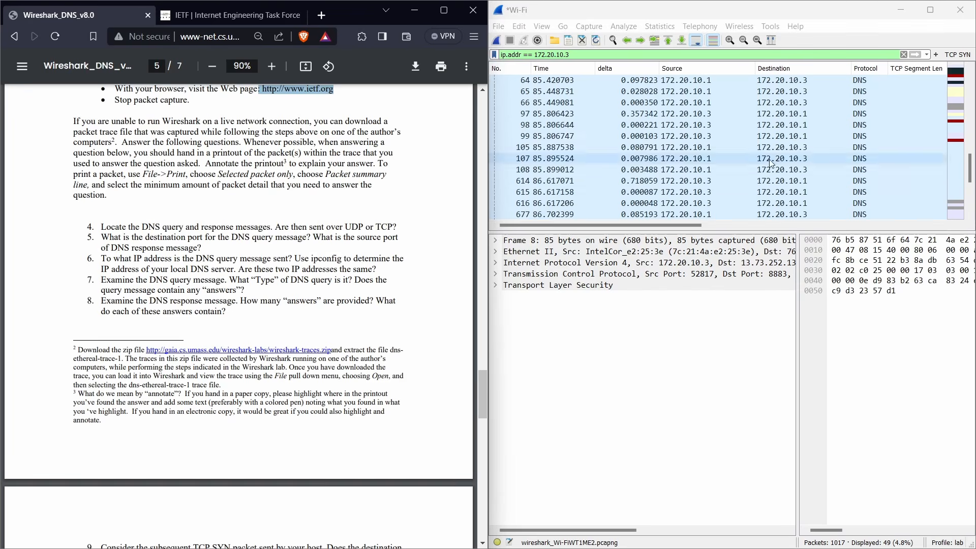
left_click_drag(580, 225, 731, 227)
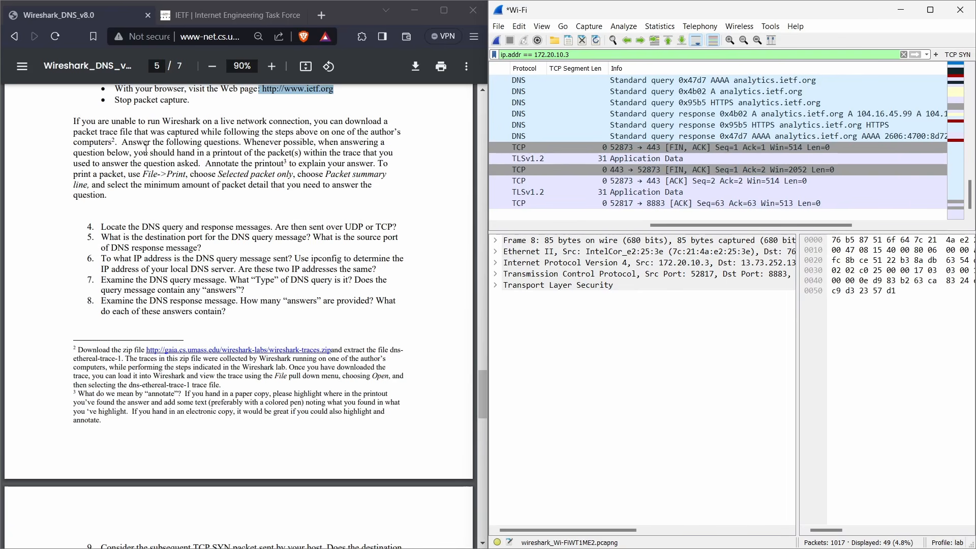
left_click_drag(137, 226, 275, 229)
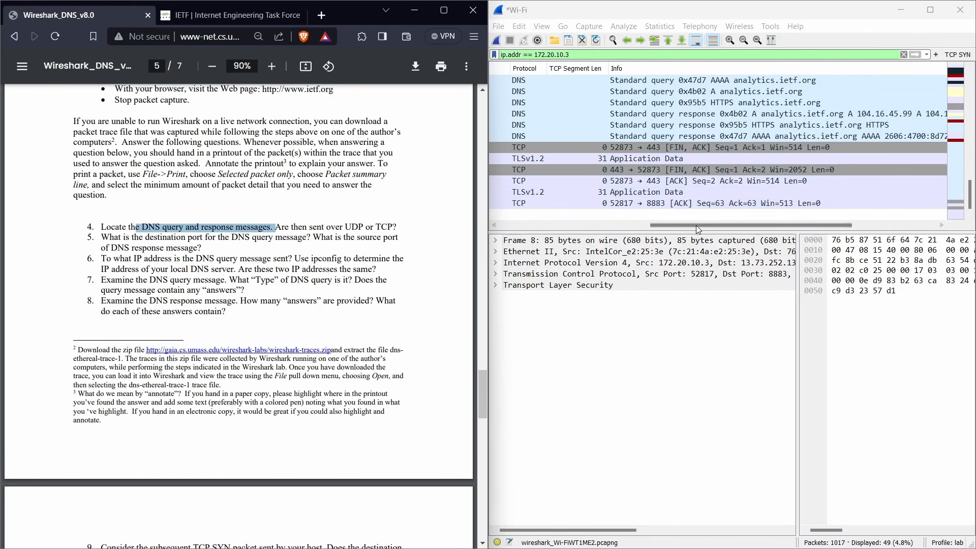
left_click_drag(697, 226, 685, 227)
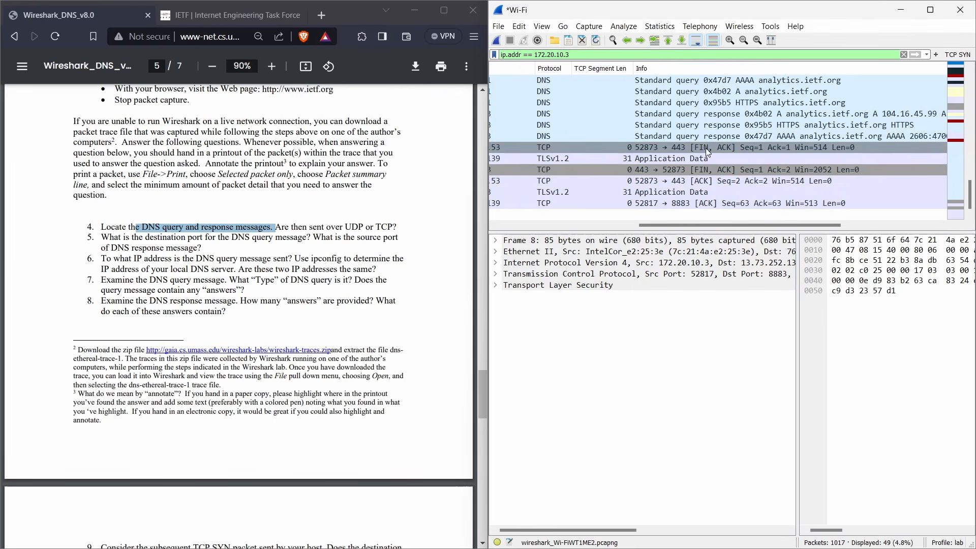
scroll(737, 147, "up", 1)
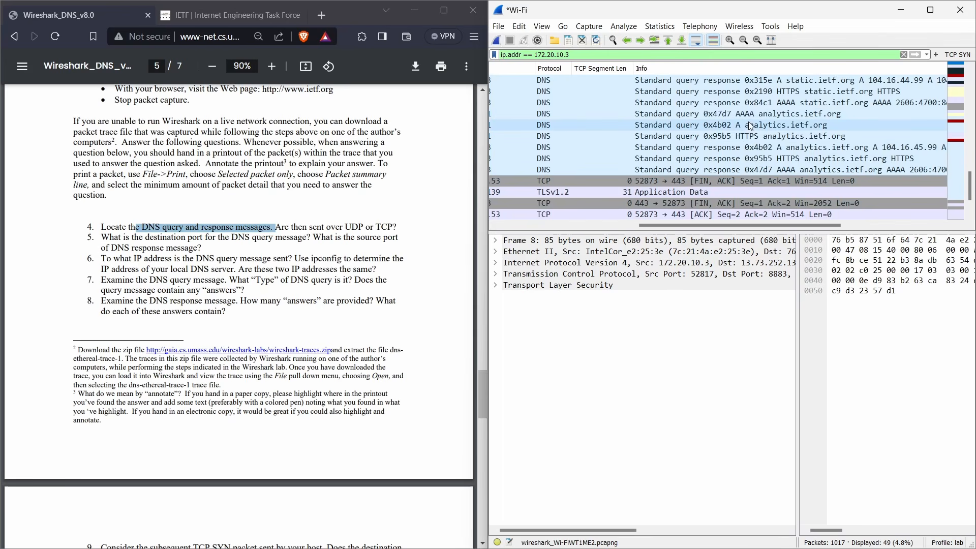
scroll(743, 127, "up", 3)
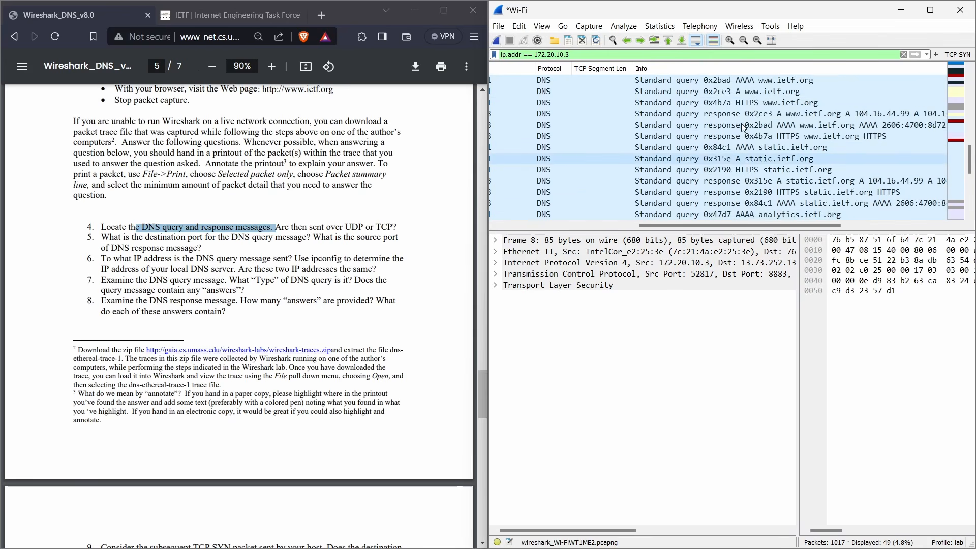
scroll(734, 107, "up", 2)
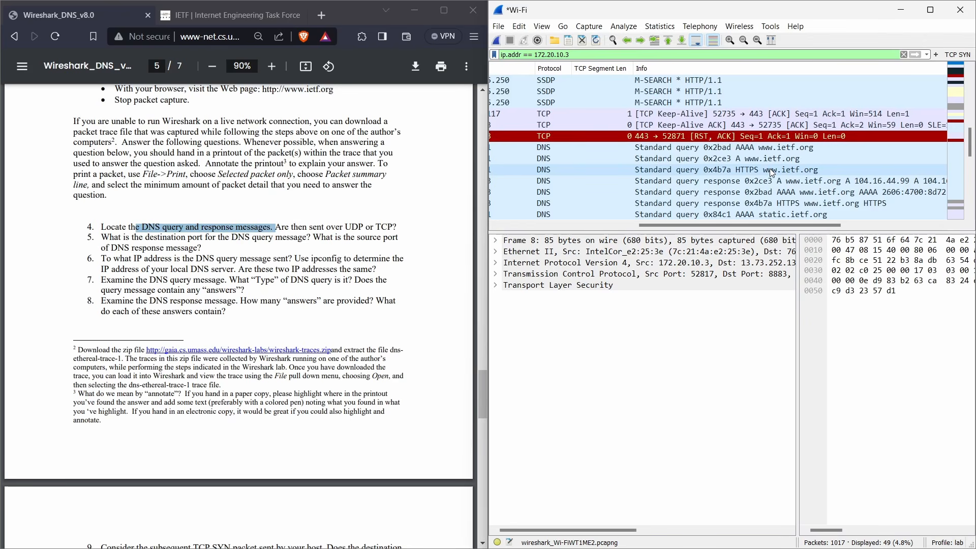
left_click(708, 152)
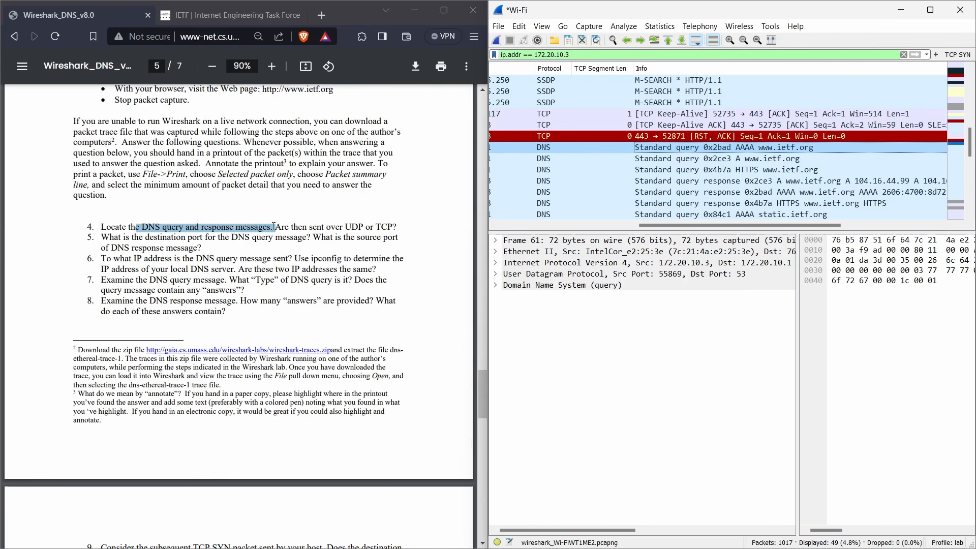
- Highlight question 4's UDP or TCP part and expand the User Datagram Protocol details of query 0x2bad
left_click_drag(276, 227, 397, 227)
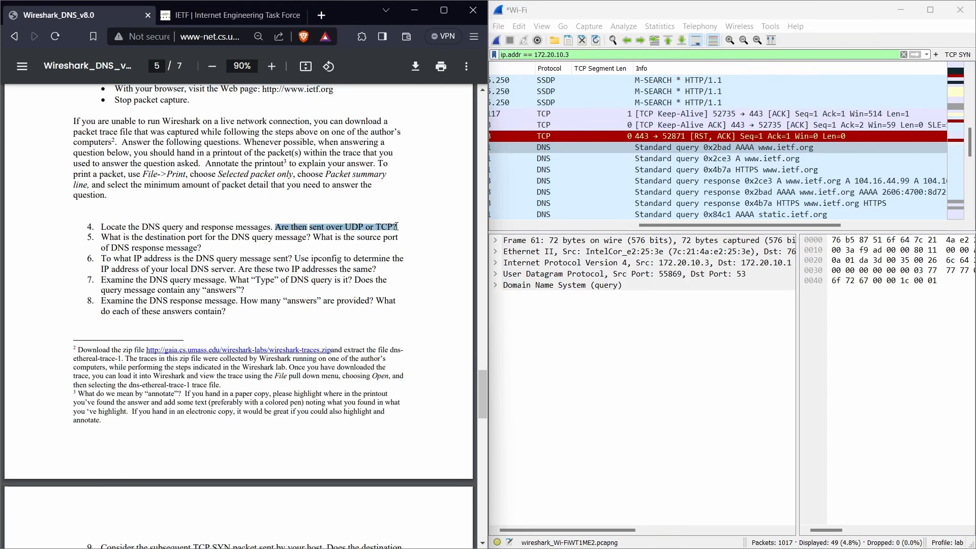
left_click(744, 149)
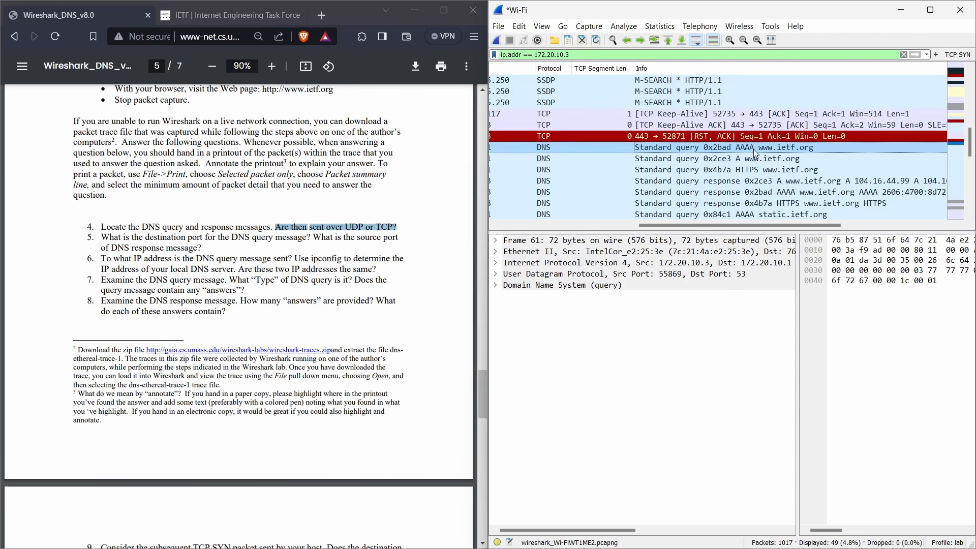
left_click(496, 275)
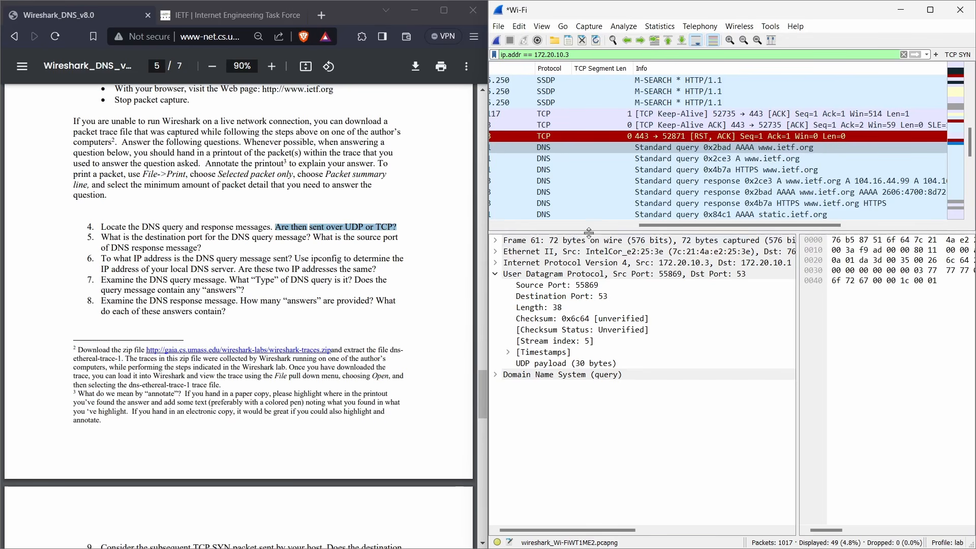
- Compare the UDP source and destination ports of queries 0x2ce3 and 0x2bad with response 0x2ce3, then collapse the User Datagram Protocol details
left_click(764, 161)
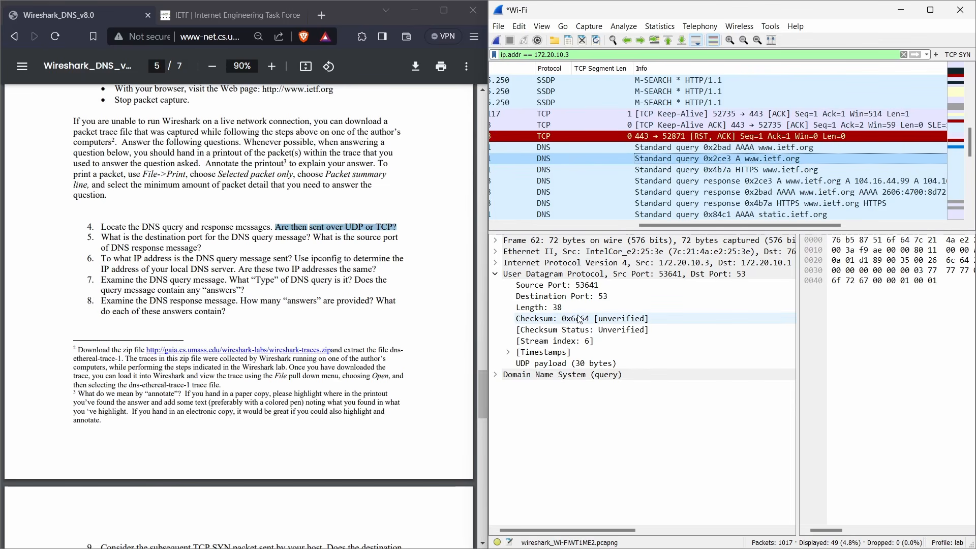
left_click(718, 182)
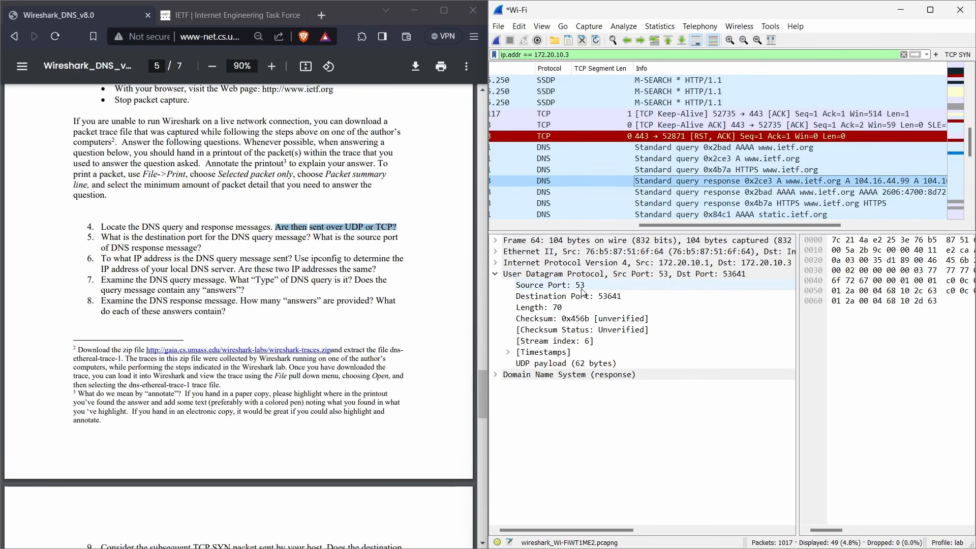
left_click(754, 147)
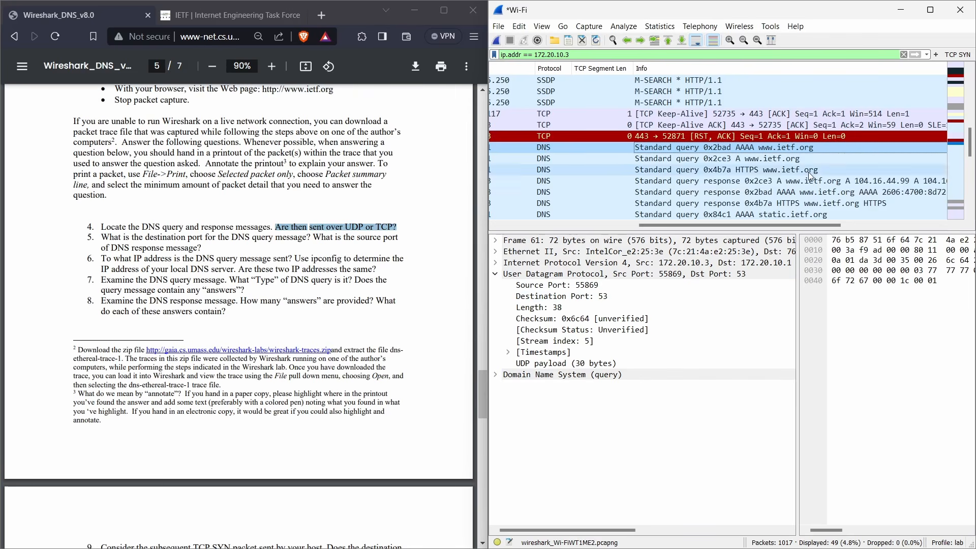
left_click(758, 183)
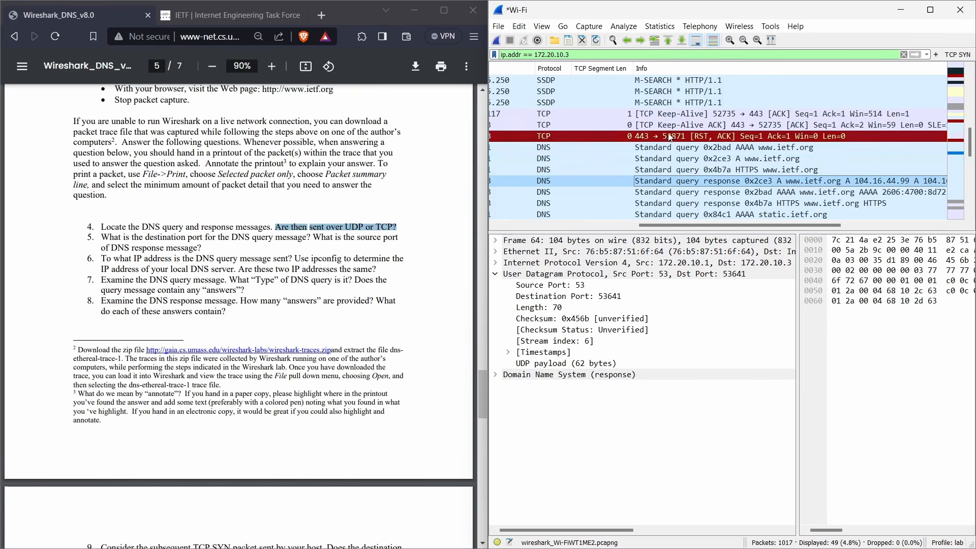
left_click(683, 148)
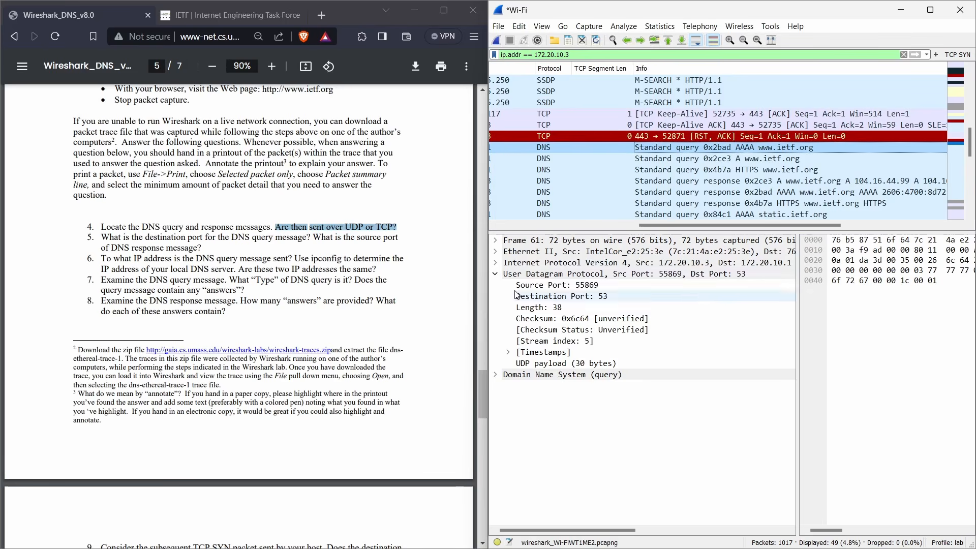
left_click(497, 275)
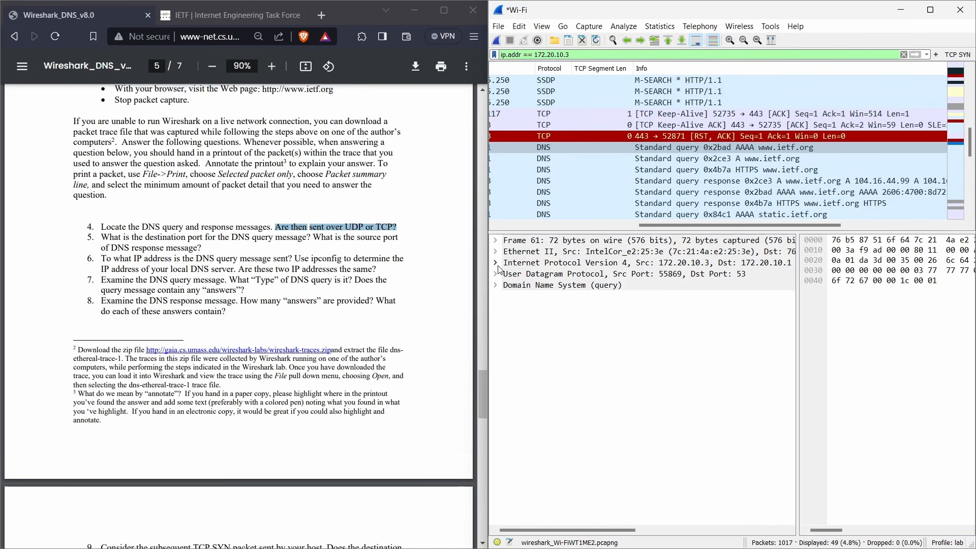
- Compare the destination address in query 0x2bad's Internet Protocol Version 4 details with the ipconfig output in the PowerShell window, then put PowerShell away
left_click(496, 263)
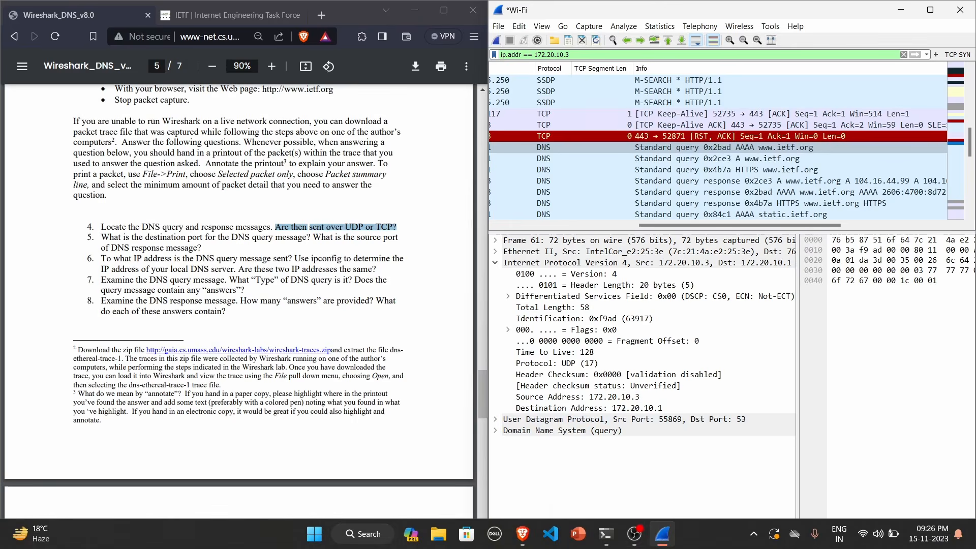
left_click(607, 544)
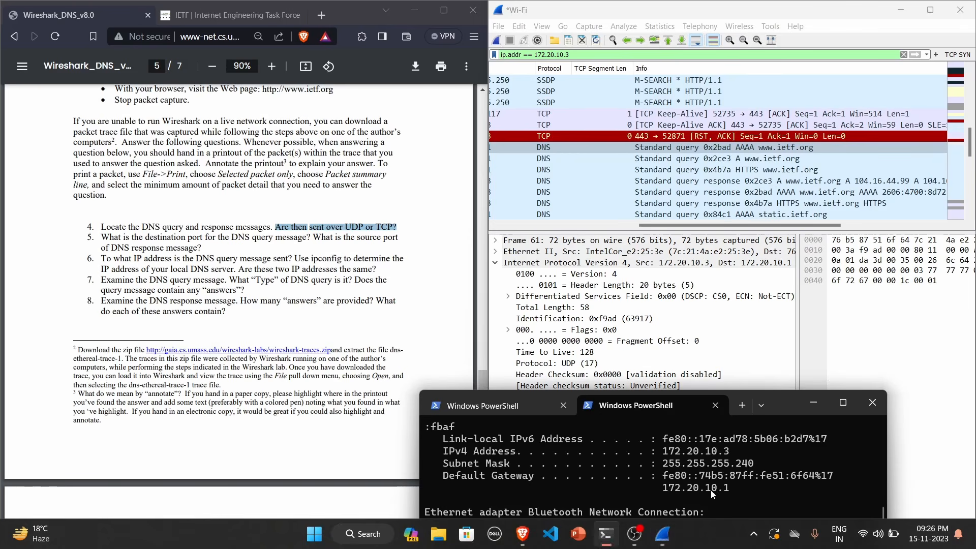
left_click_drag(780, 407, 414, 86)
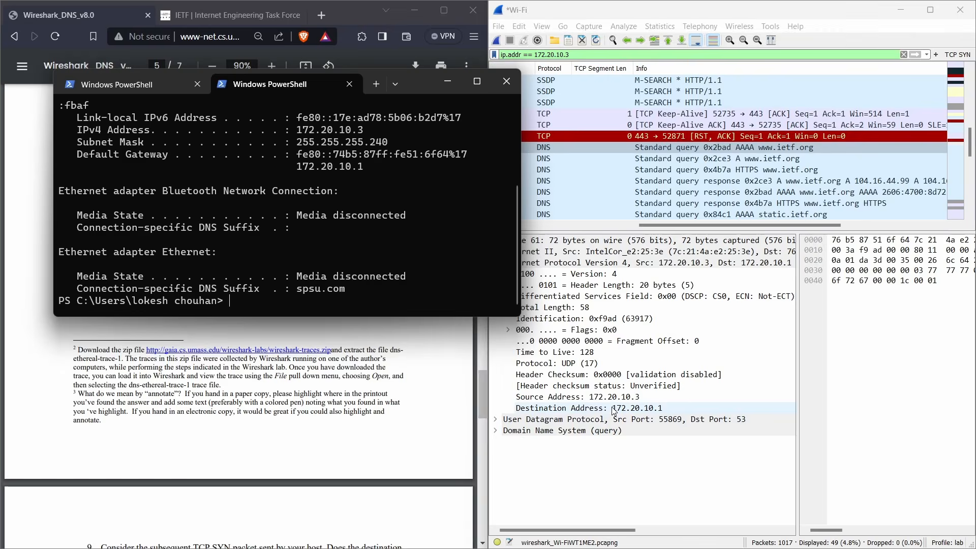
left_click_drag(614, 409, 626, 411)
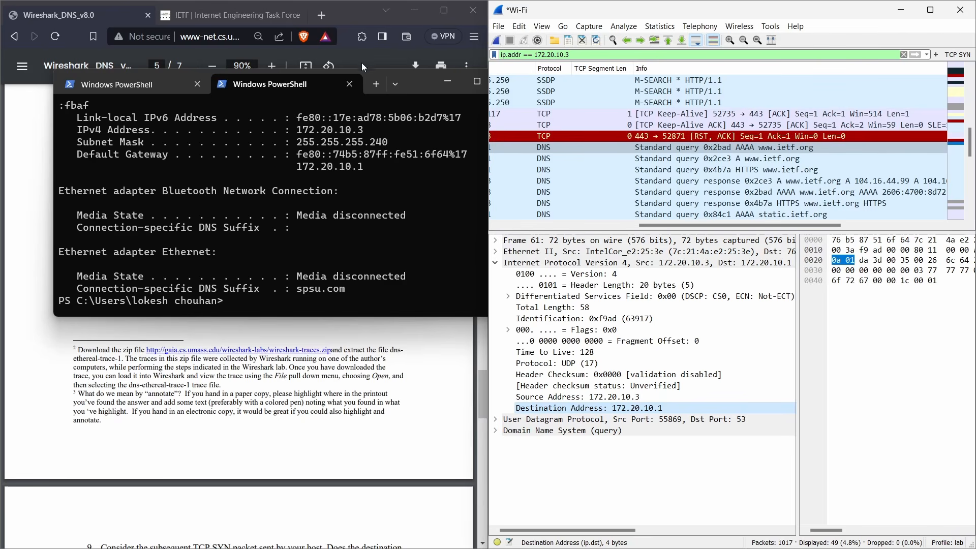
left_click(440, 84)
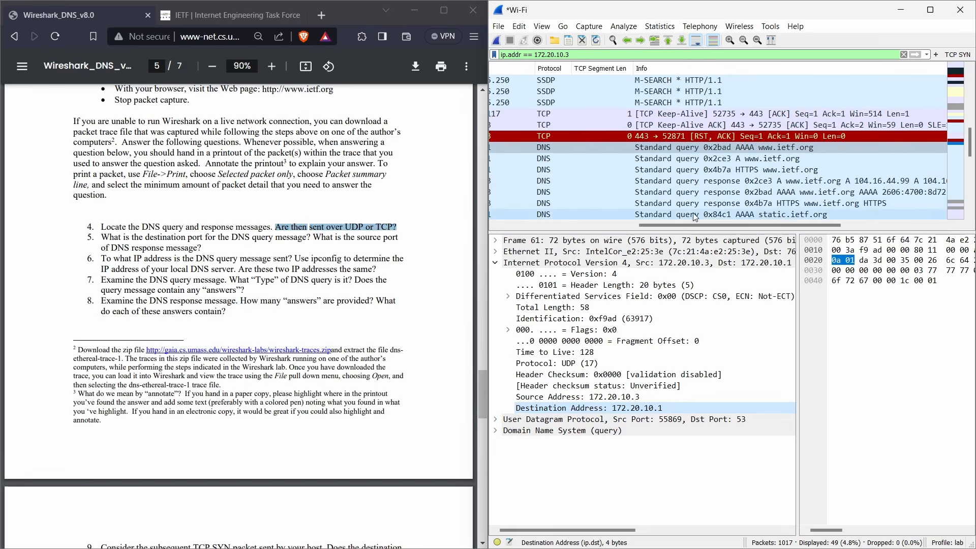
left_click_drag(689, 223, 632, 225)
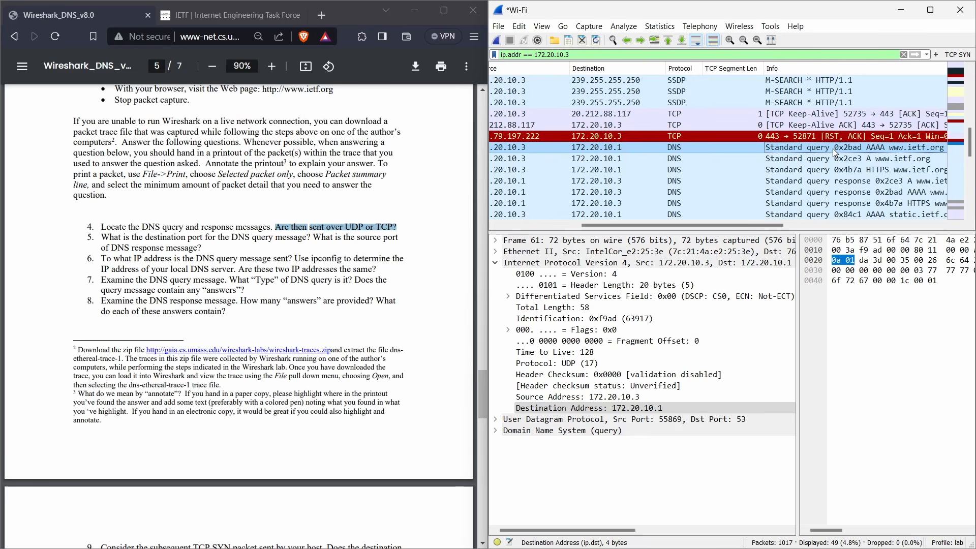
left_click(496, 430)
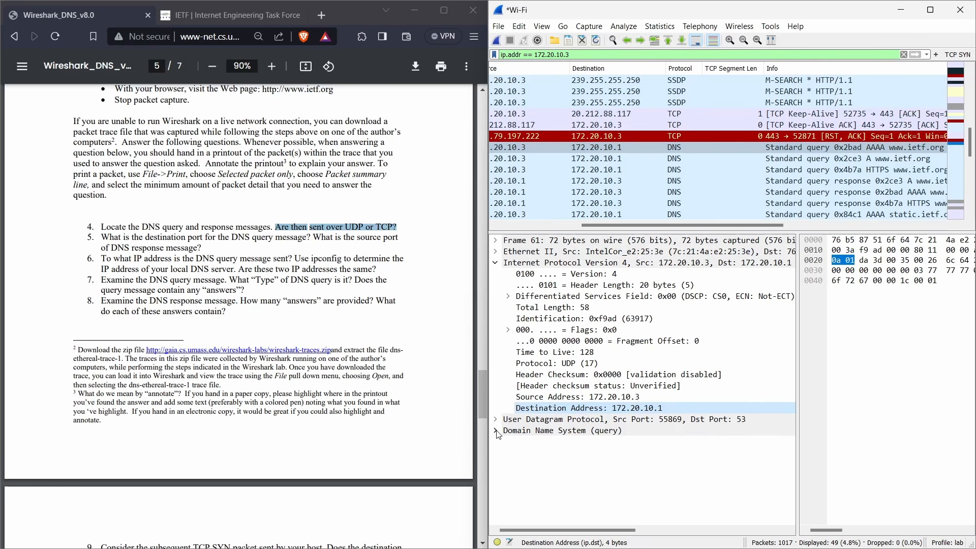
left_click(497, 432)
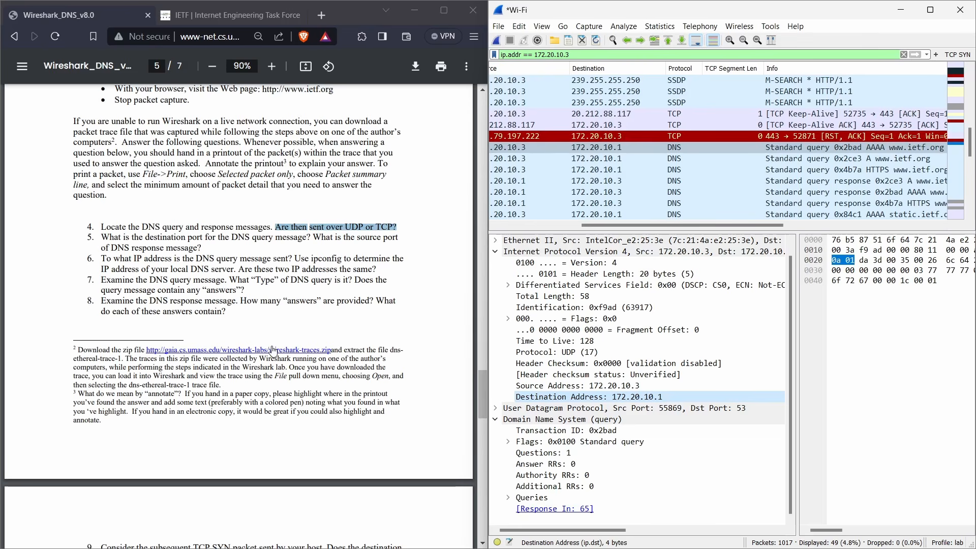
left_click(529, 498)
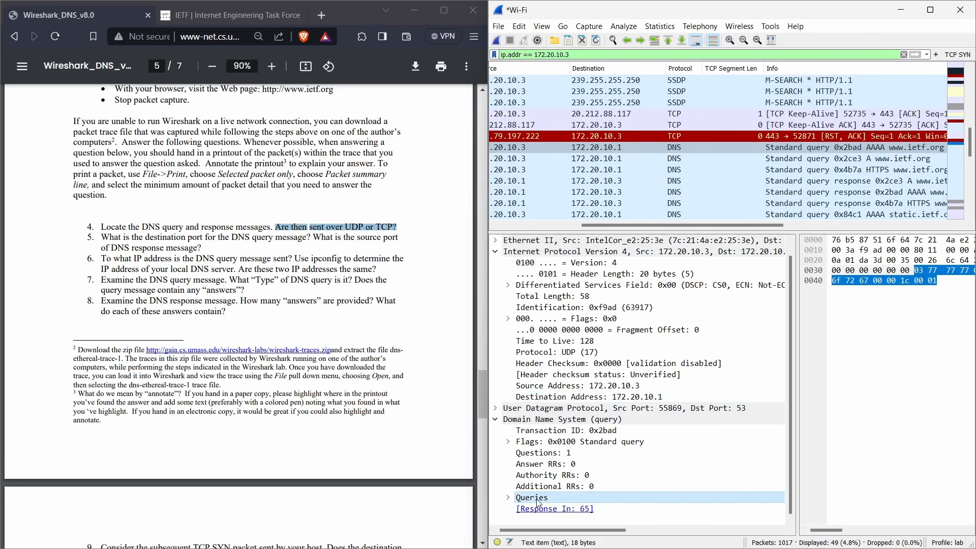
left_click(508, 498)
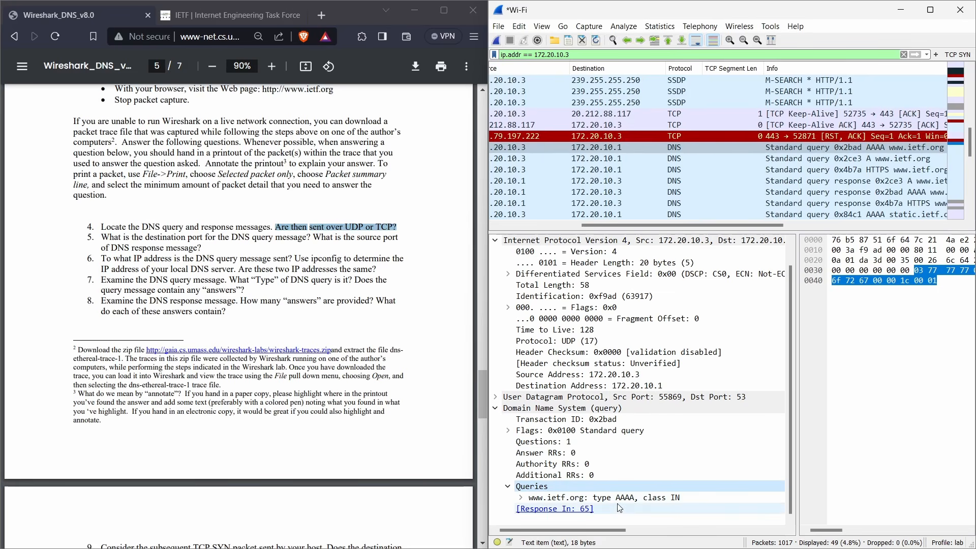
left_click(521, 499)
scroll(635, 493, "down", 2)
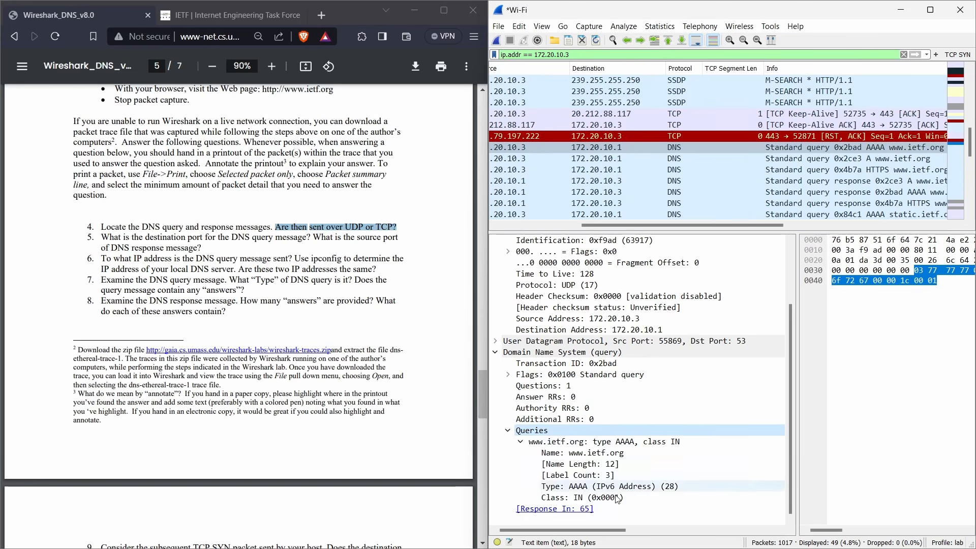
left_click(520, 400)
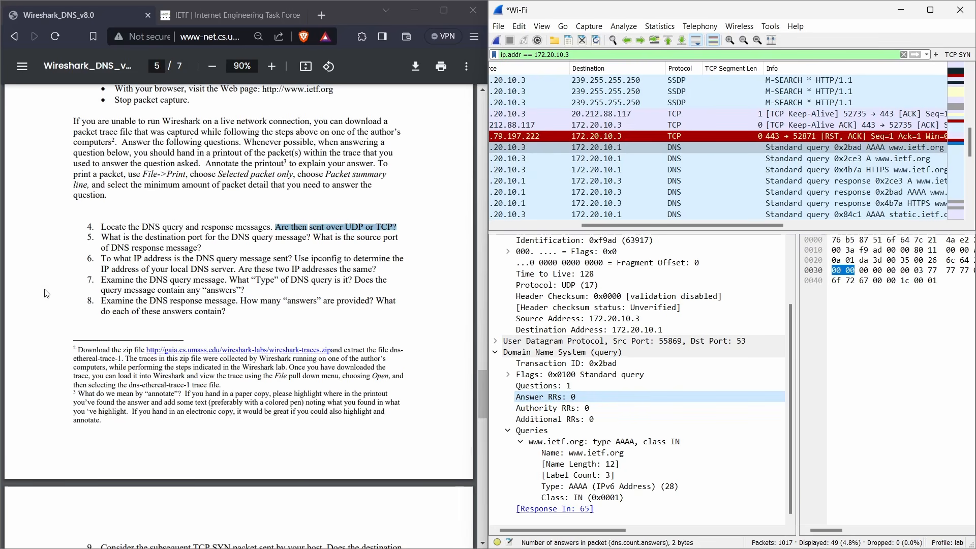
- Select DNS response 0x2ce3, check its Answer RRs field, and expand its Answers section for question 8
left_click(850, 182)
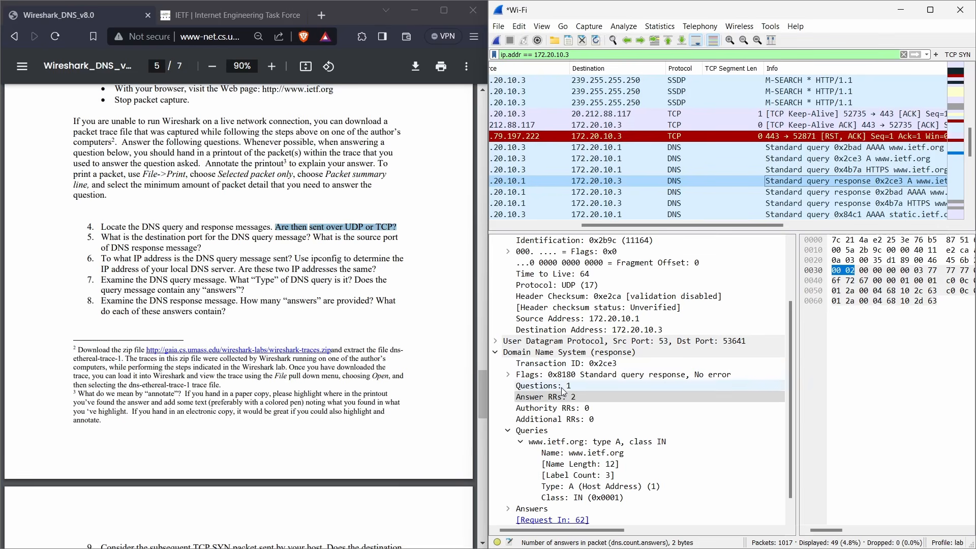
left_click(529, 406)
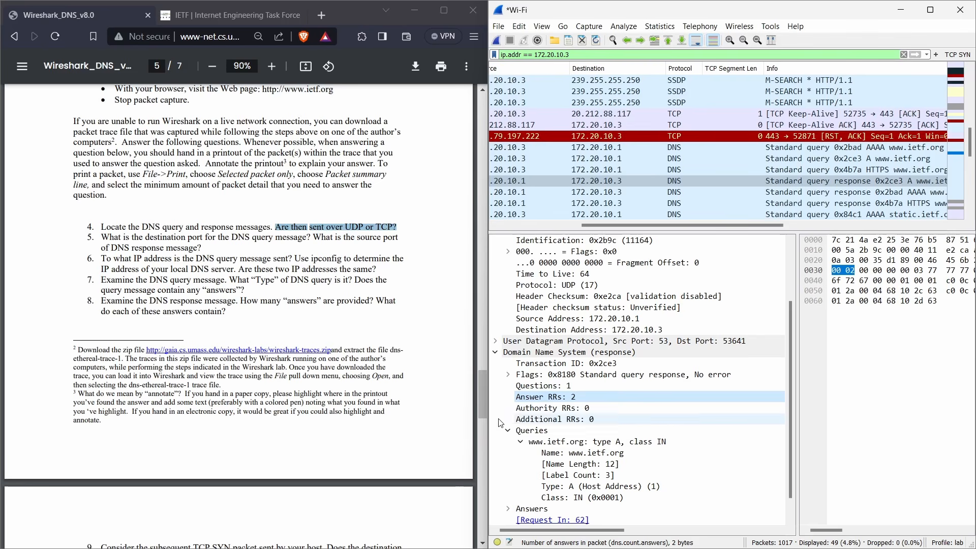
scroll(571, 408, "down", 1)
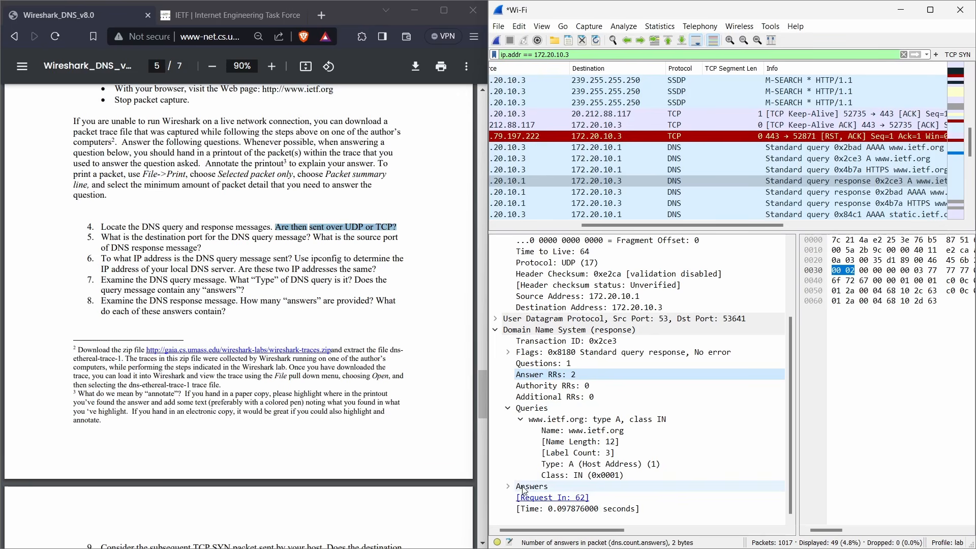
mouse_move(528, 488)
left_mouse_down()
mouse_move(544, 488)
mouse_move(508, 490)
left_mouse_up()
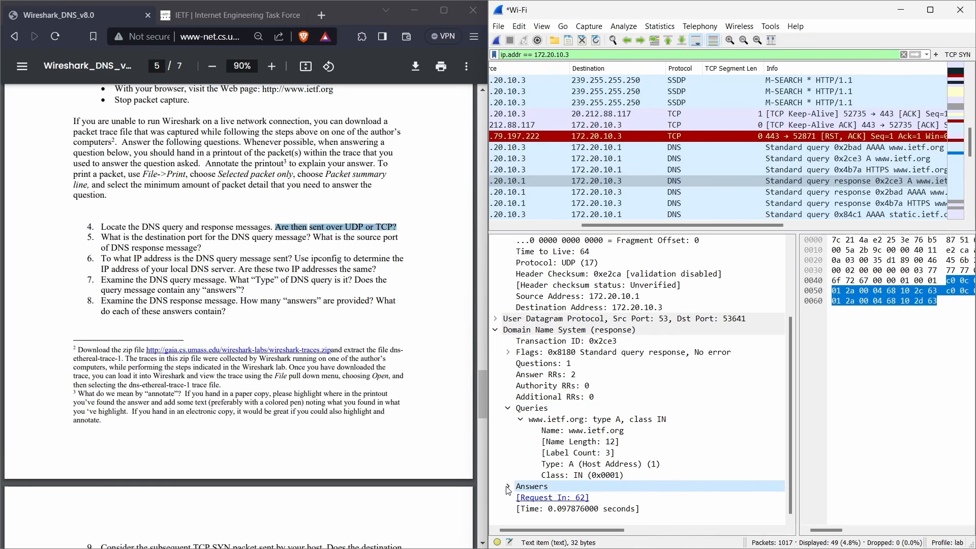
left_click(509, 490)
scroll(661, 496, "down", 1)
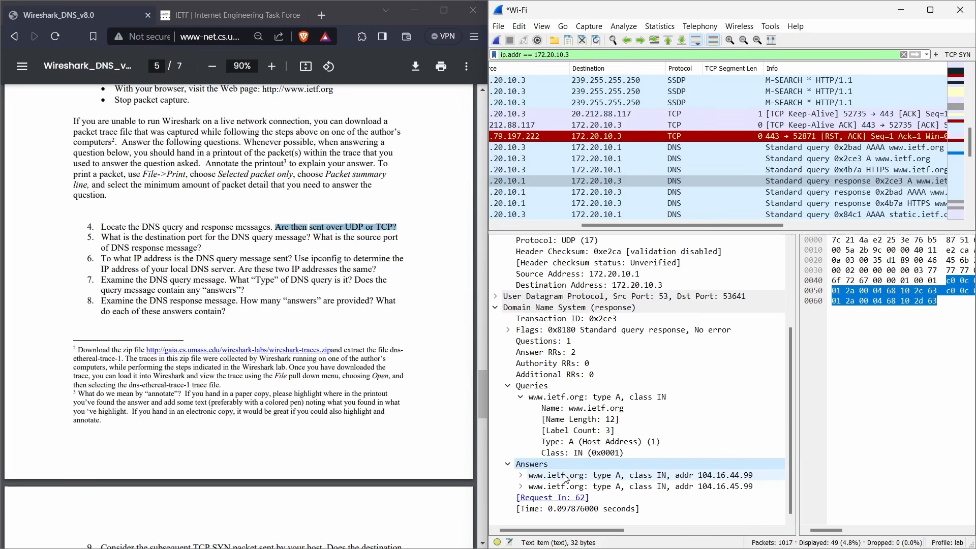
- Bring questions 9 and 10 of the lab sheet into view and look through the DNS packets for static.ietf.org and analytics.ietf.org
scroll(265, 347, "down", 5)
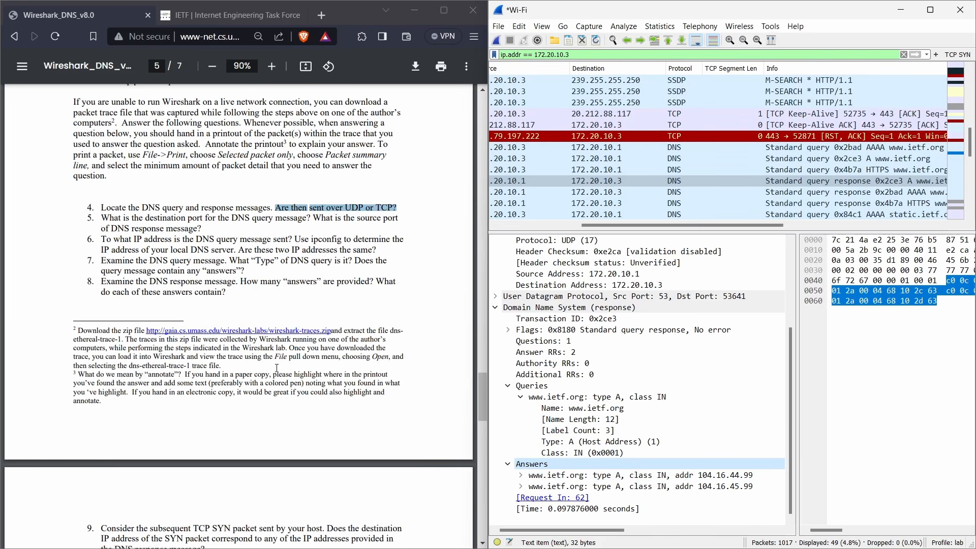
left_click(390, 267)
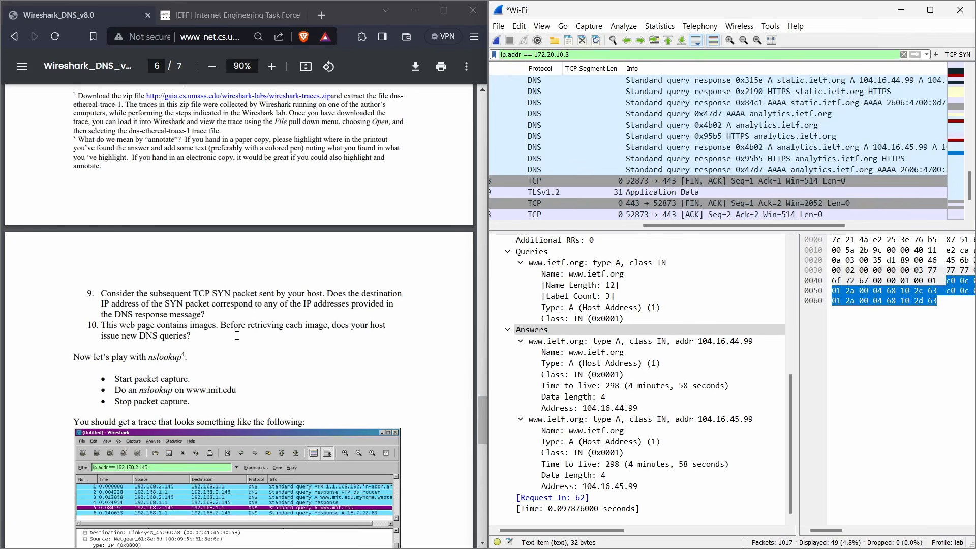
mouse_move(700, 225)
left_mouse_down()
mouse_move(671, 225)
mouse_move(693, 225)
left_mouse_up()
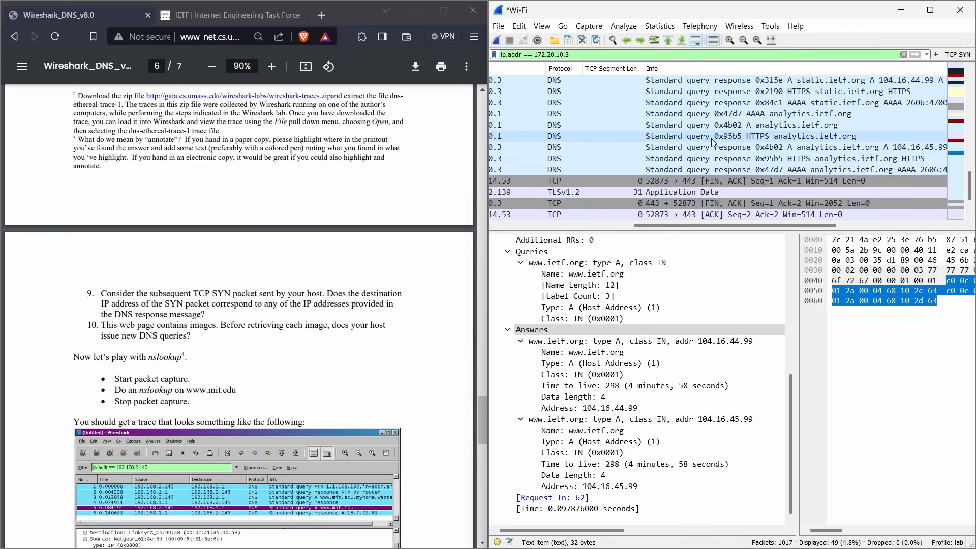
scroll(712, 138, "up", 1)
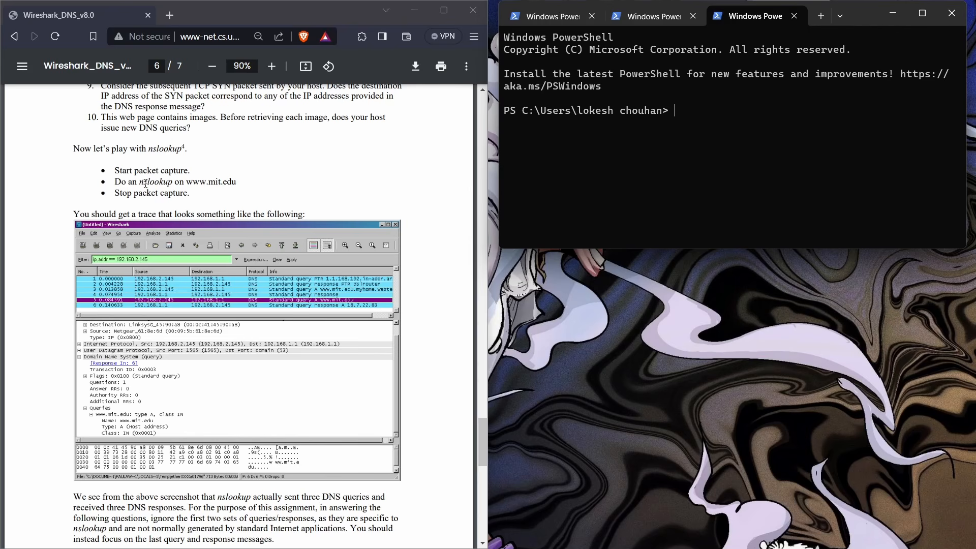
left_click(359, 540)
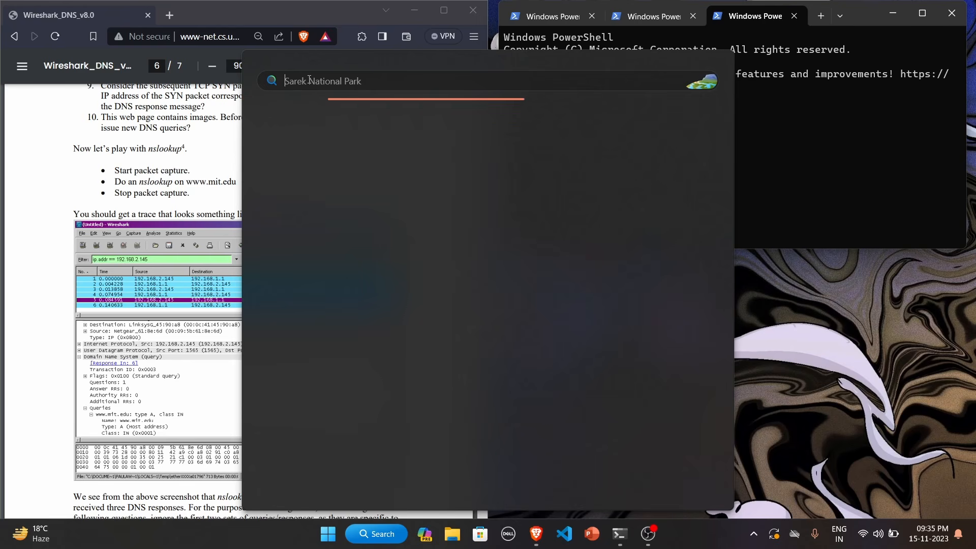
type("wiew")
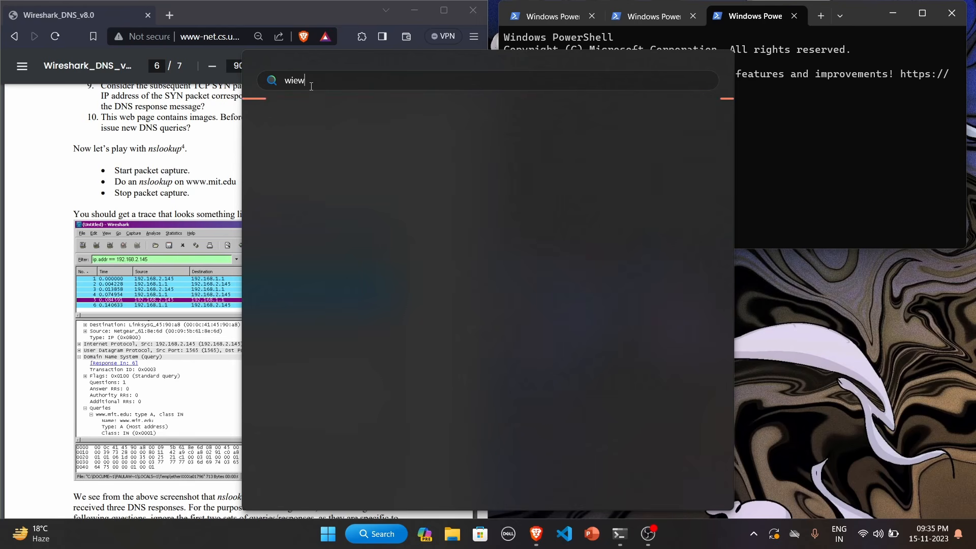
key("BackSpace")
type("re")
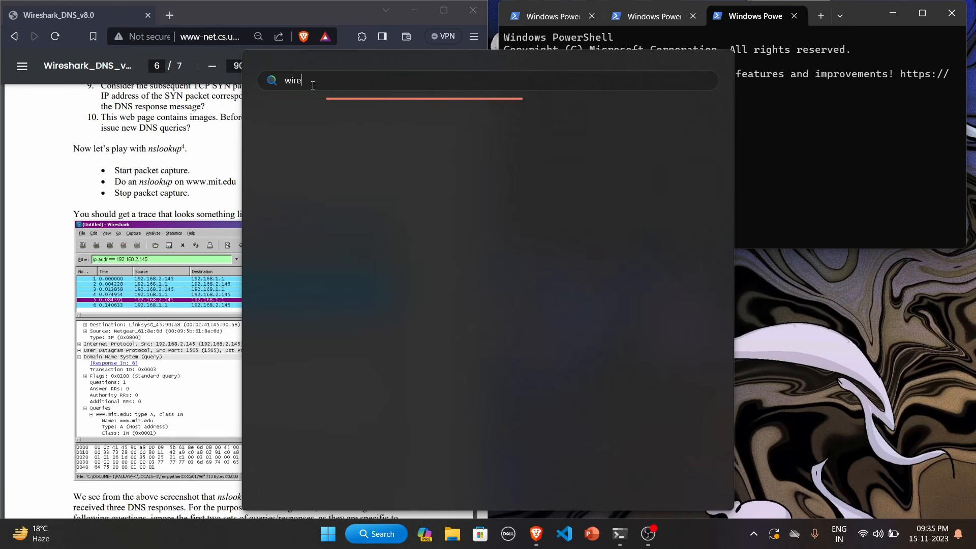
left_click(818, 393)
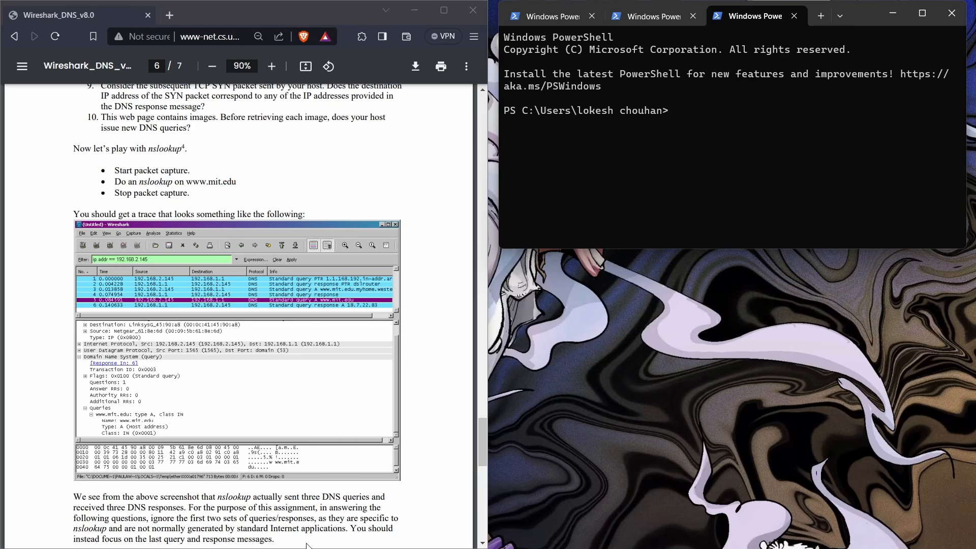
mouse_move(307, 547)
left_click(328, 534)
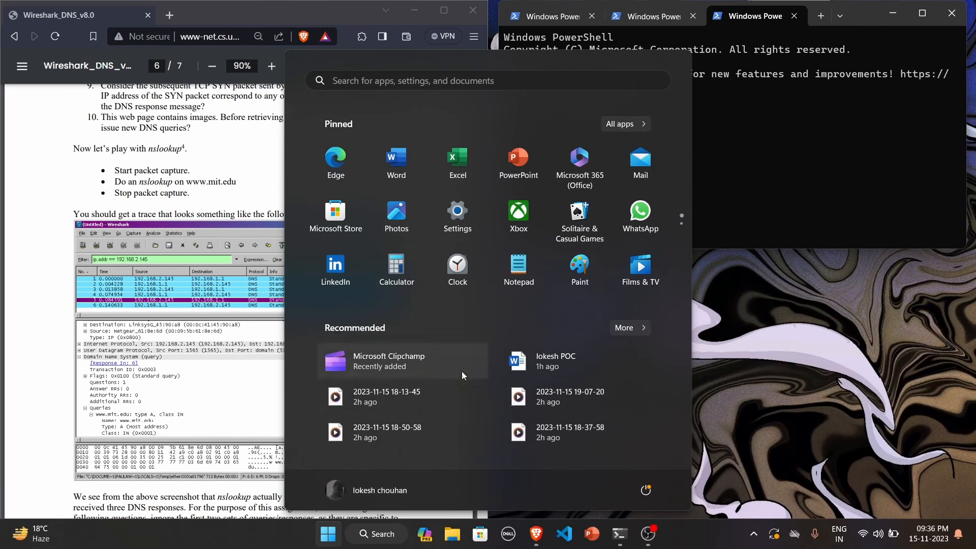
left_click(398, 77)
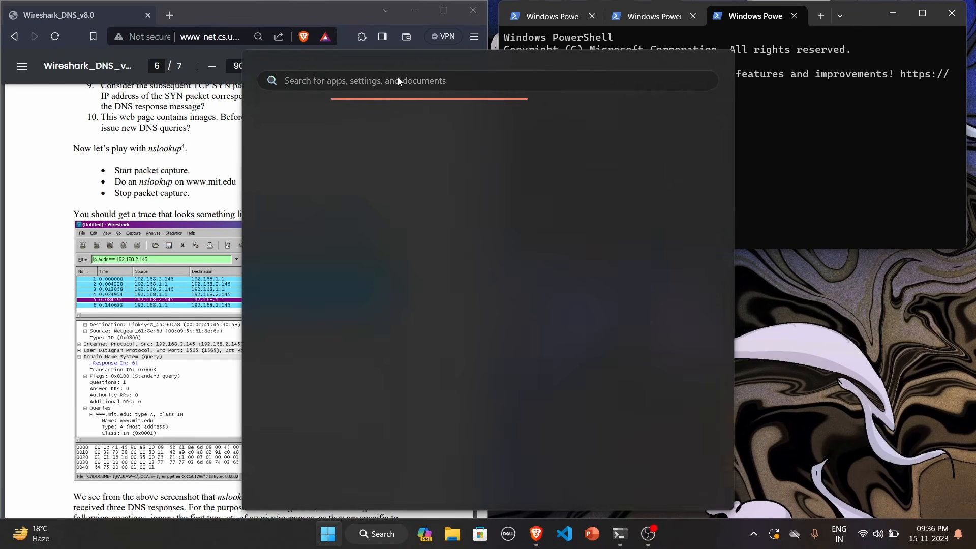
type("wi")
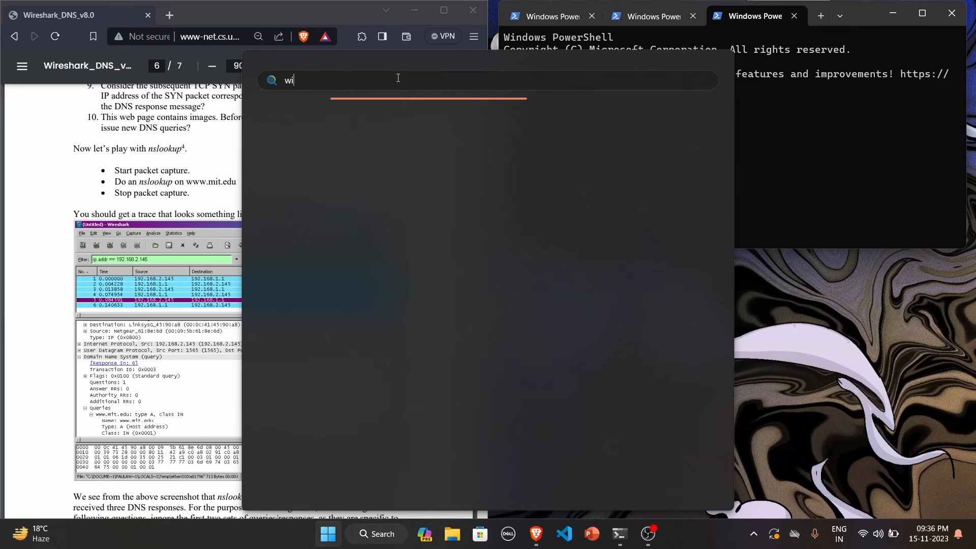
type("re")
left_click(761, 356)
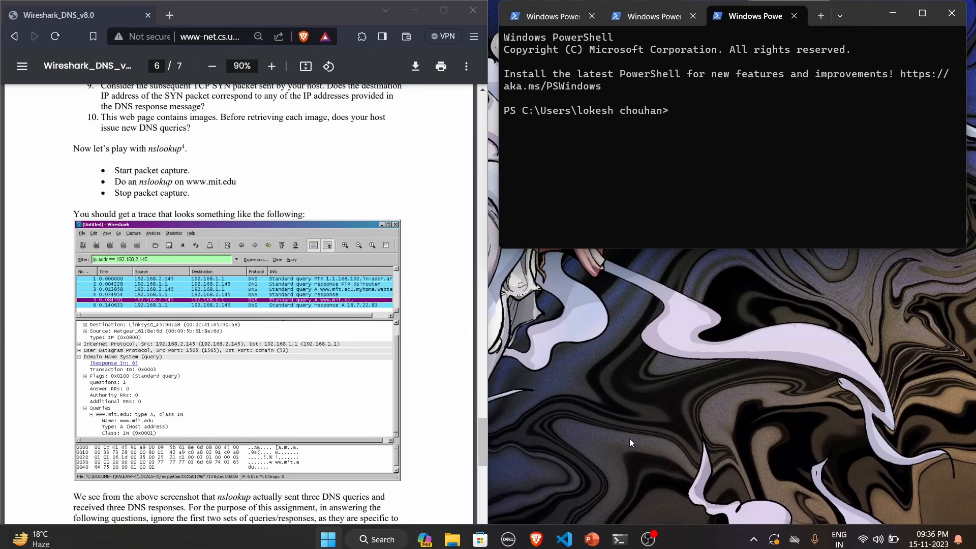
- Launch Wireshark from the desktop and bring the browser with the lab sheet back beside it
left_click(415, 12)
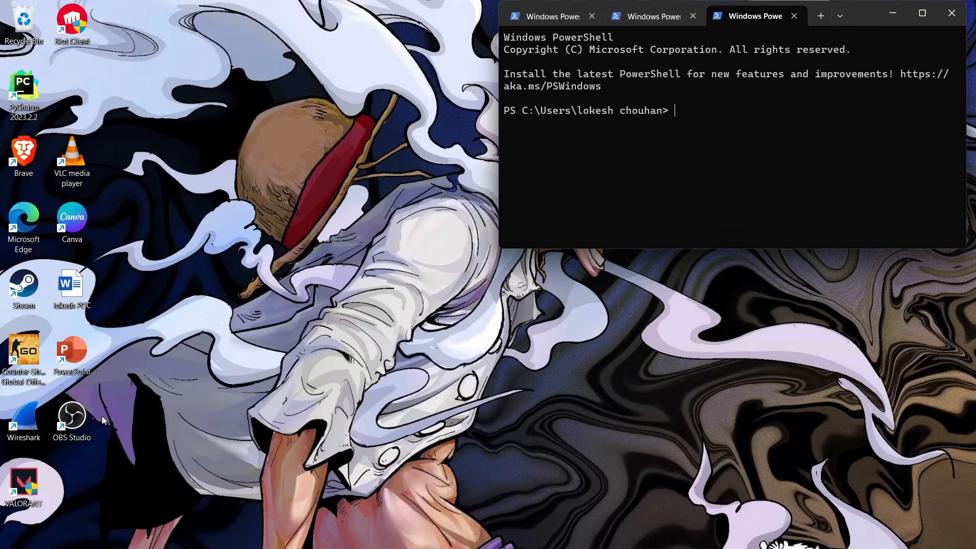
double_click(24, 429)
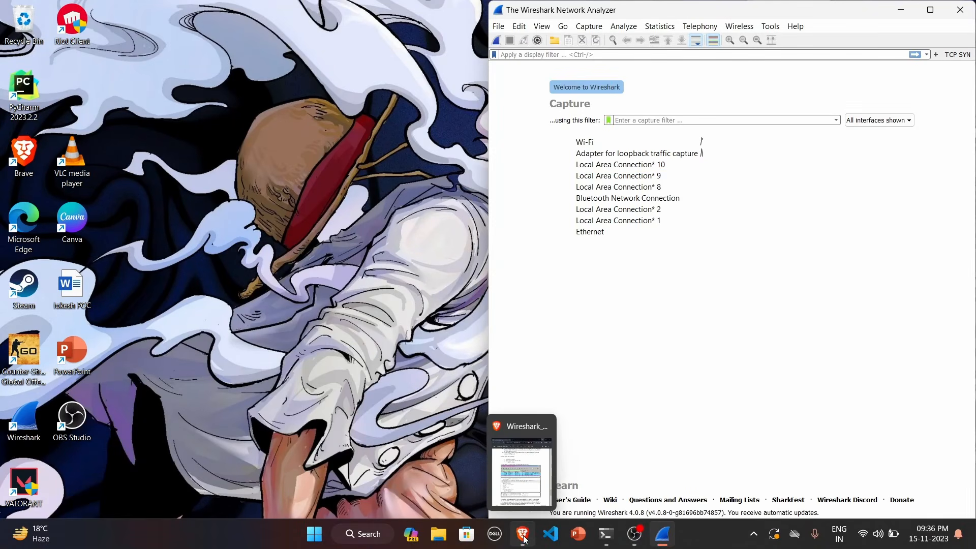
left_click(523, 534)
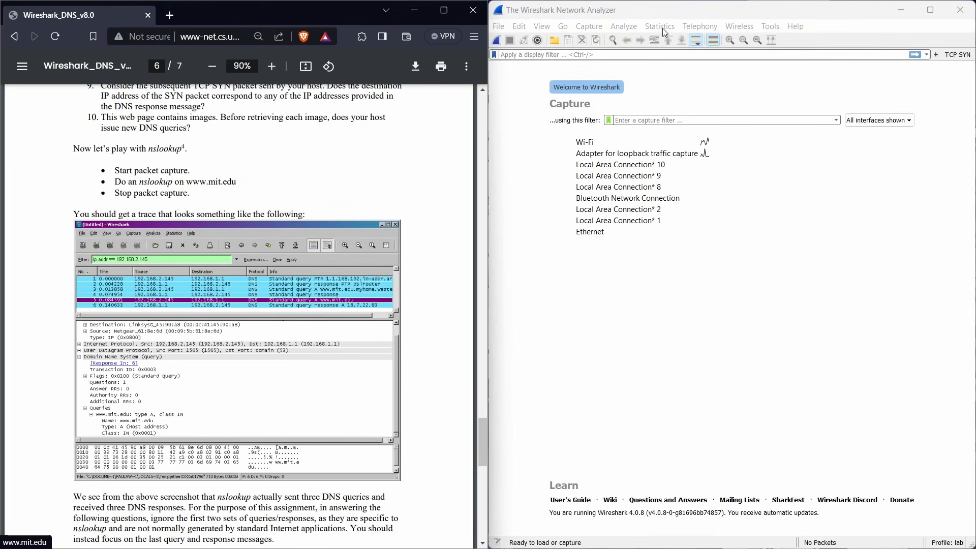
- Place the PowerShell window over the lab sheet with Wireshark beside it, and run nslookup mit.edu
left_click_drag(686, 9, 698, 79)
left_click_drag(842, 15, 519, 123)
left_click_drag(831, 85, 823, 17)
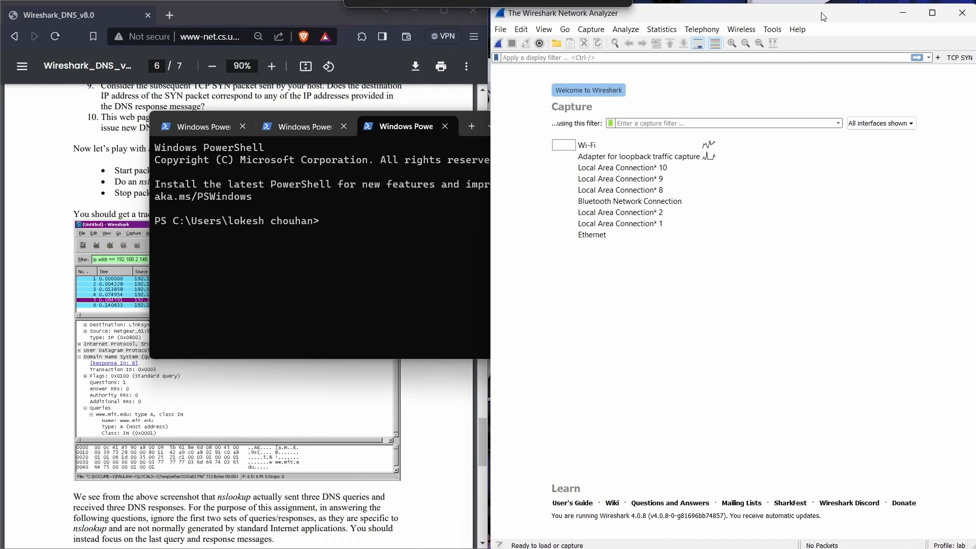
left_click(387, 214)
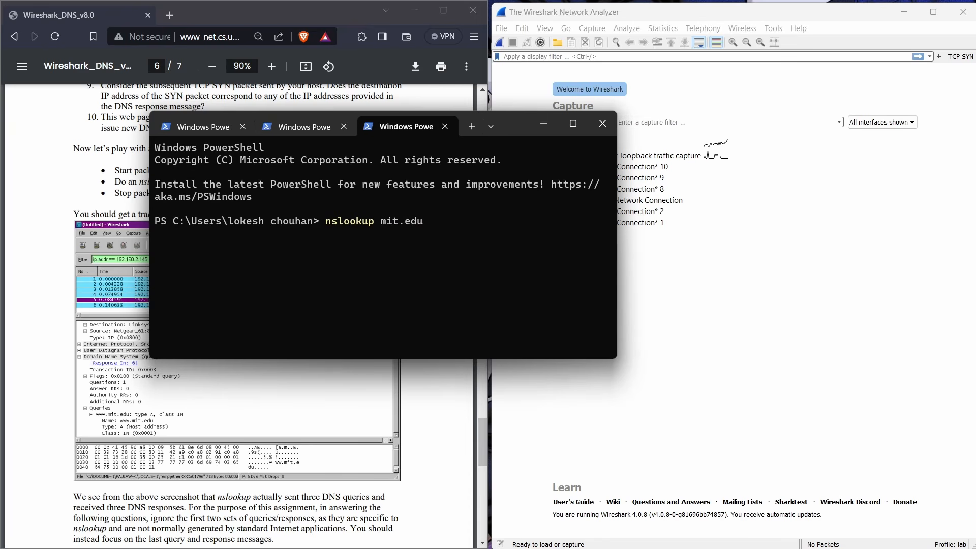
key("Return")
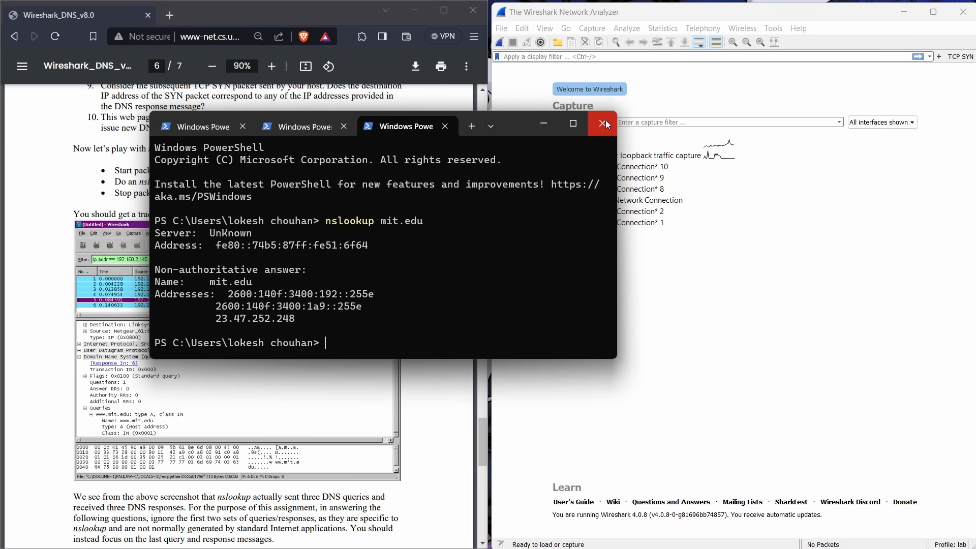
- Close the PowerShell tab with the earlier lookup, move the window aside, and start a packet capture on the Wi-Fi interface
left_click(447, 128)
left_click_drag(475, 128, 613, 244)
double_click(630, 146)
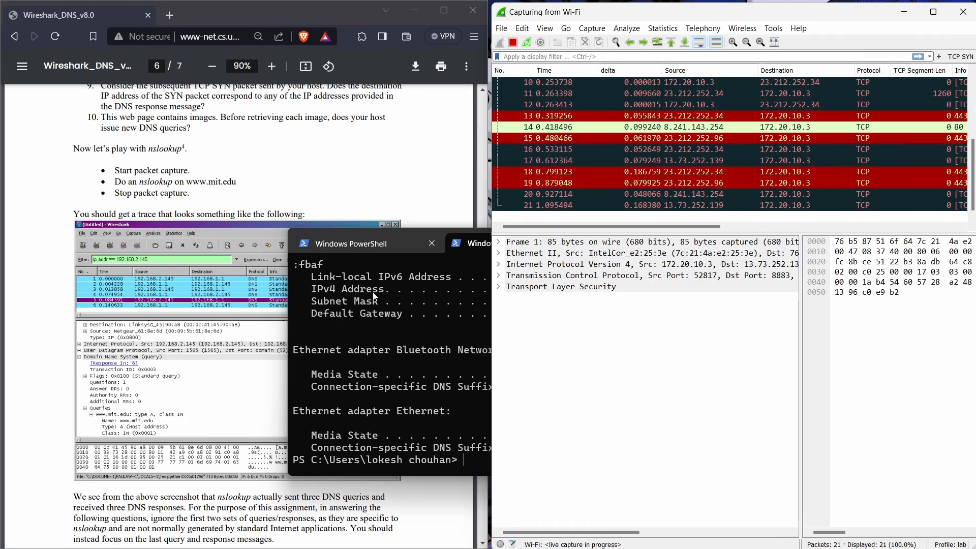
- Open a new PowerShell tab and run nslookup mit.edu while the capture is running
left_click_drag(319, 314, 328, 313)
left_click_drag(647, 245, 549, 207)
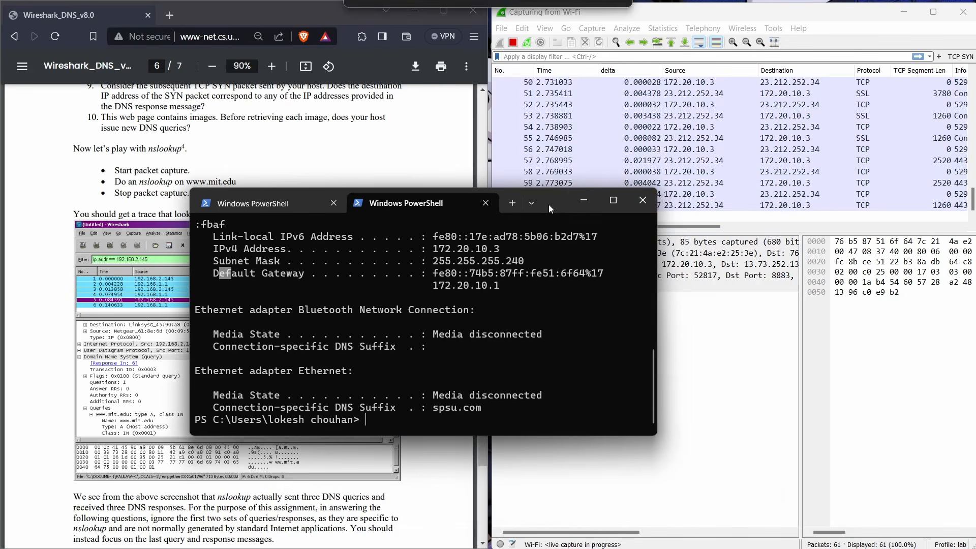
left_click(513, 204)
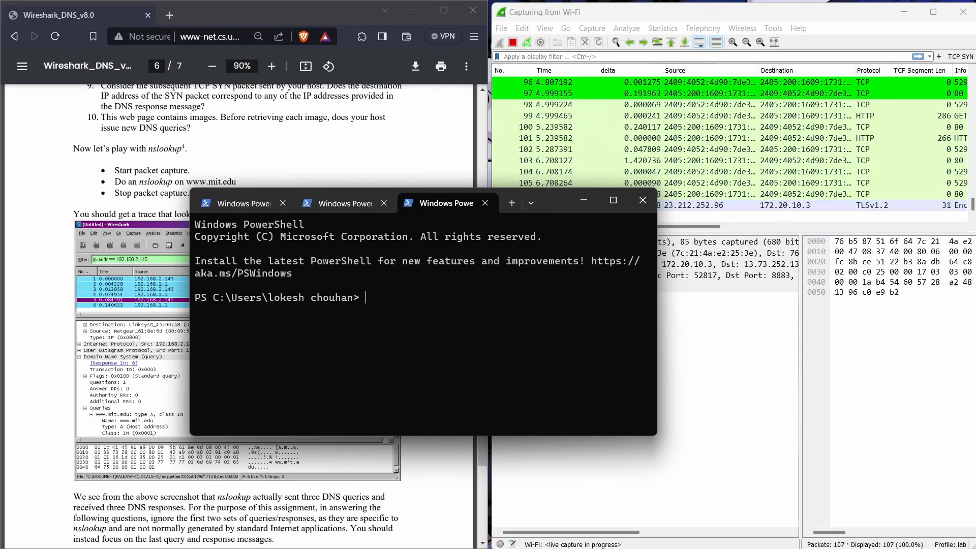
type("nsloo")
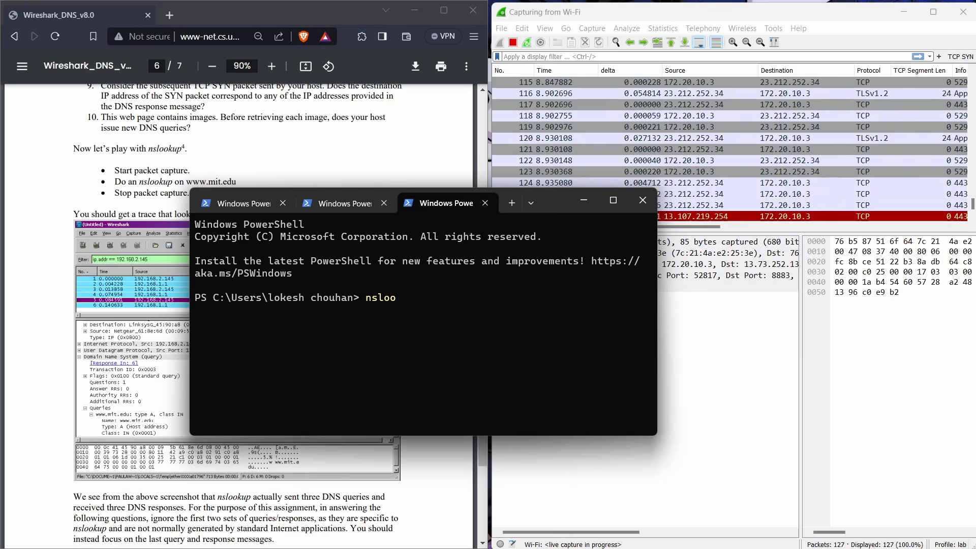
type("kup")
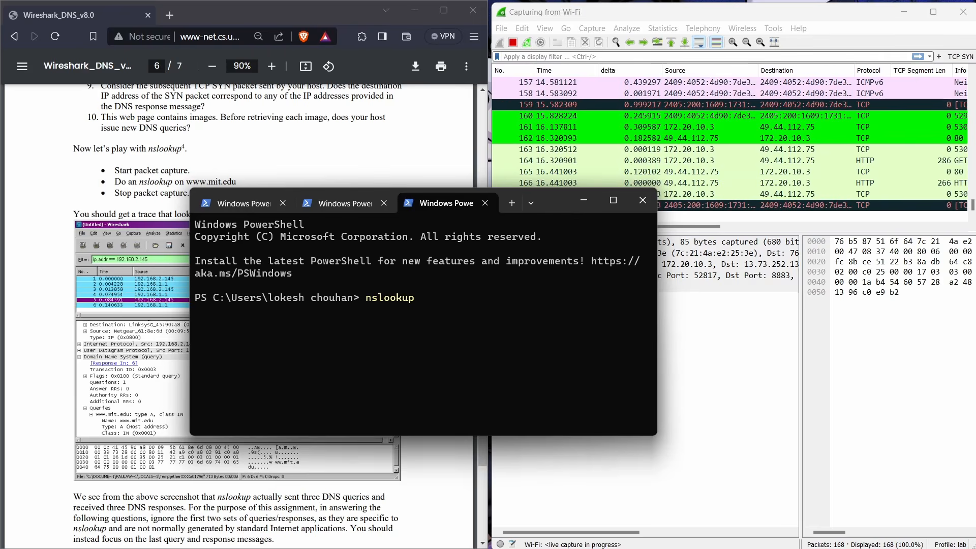
type("mit.e")
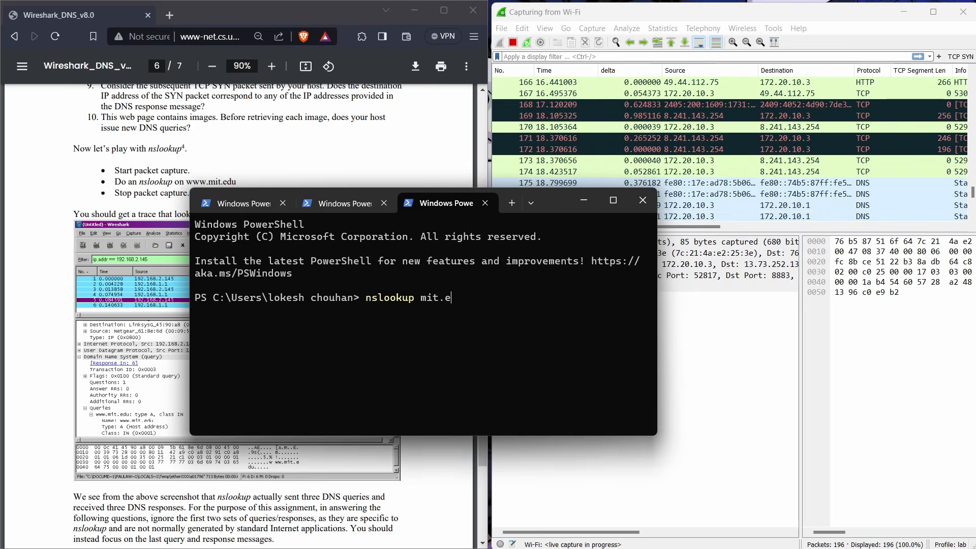
type("du")
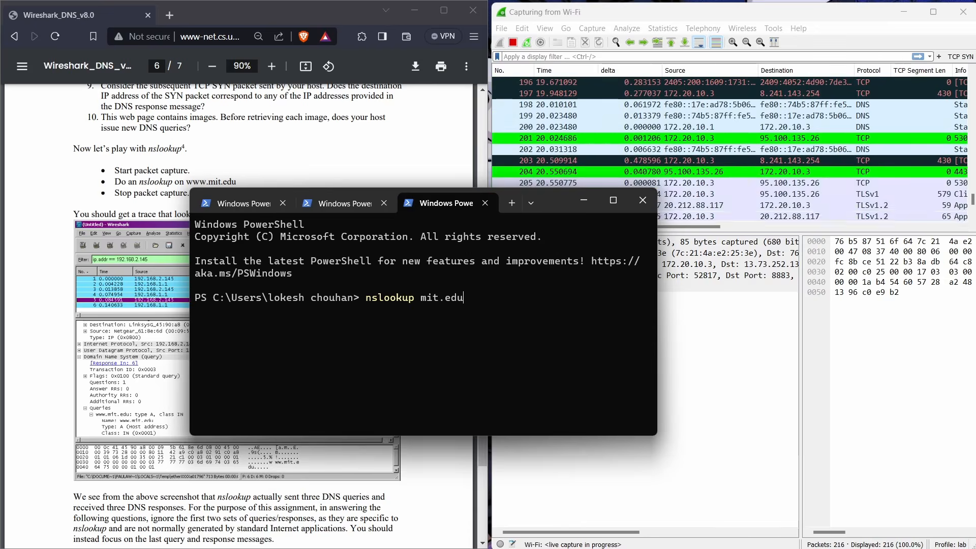
key("Return")
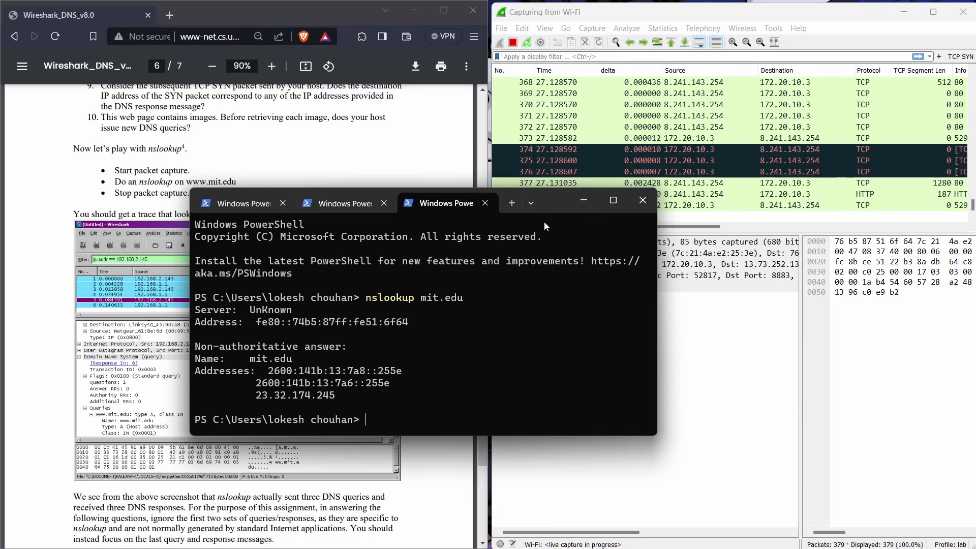
- Minimize PowerShell, stop the Wi-Fi capture, and bring the packet list's Info column into view
left_click(583, 202)
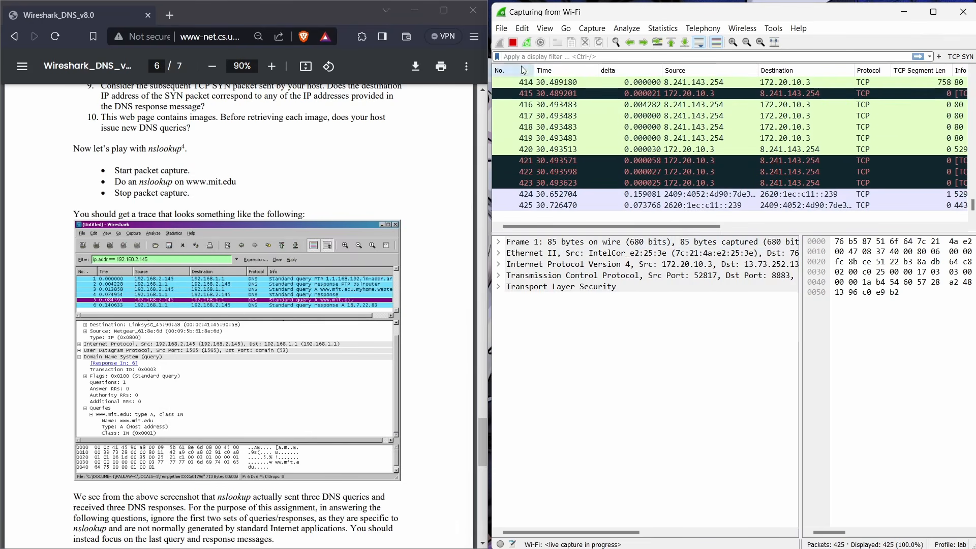
left_click(514, 42)
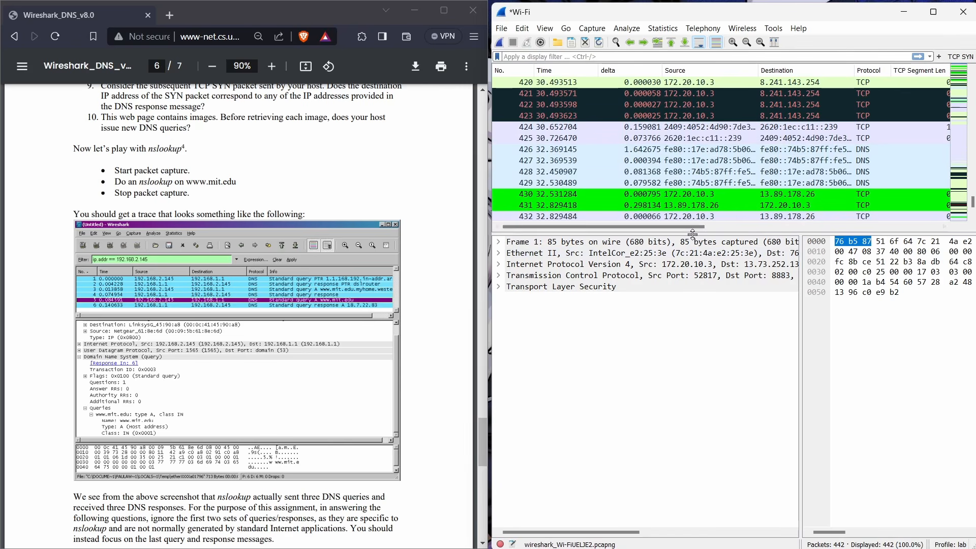
left_click_drag(693, 227, 800, 227)
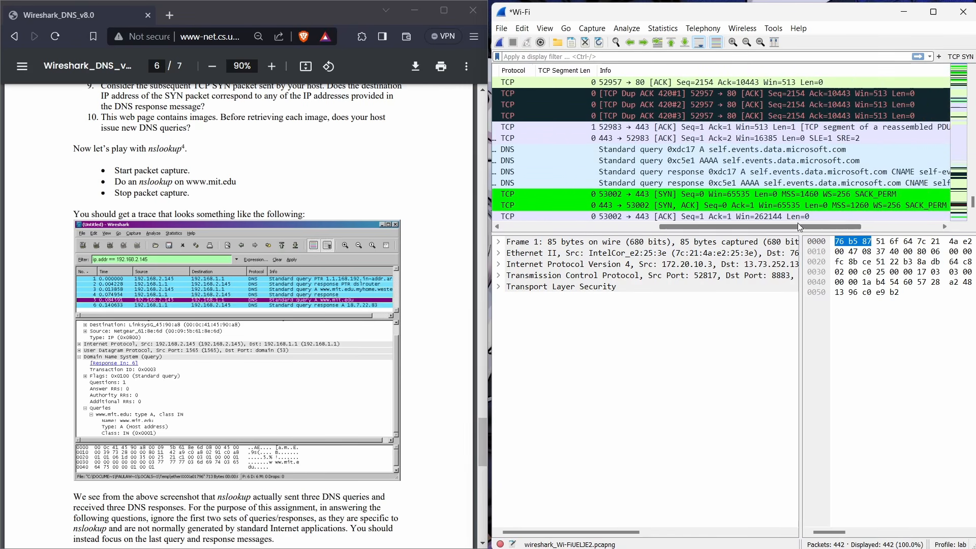
scroll(798, 193, "down", 4)
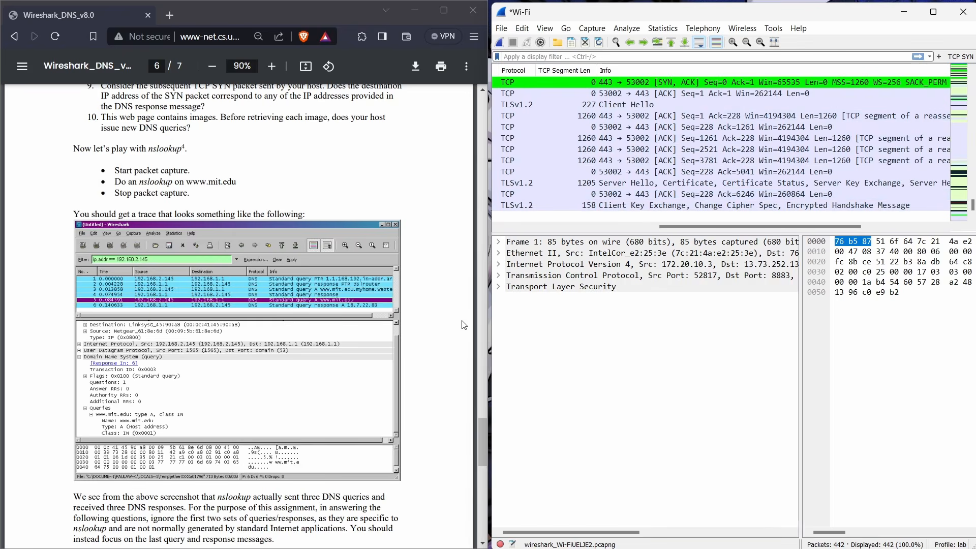
- Bring questions 11 to 15 of the lab sheet into view and look through the captured packets for the mit.edu DNS messages
scroll(356, 323, "down", 8)
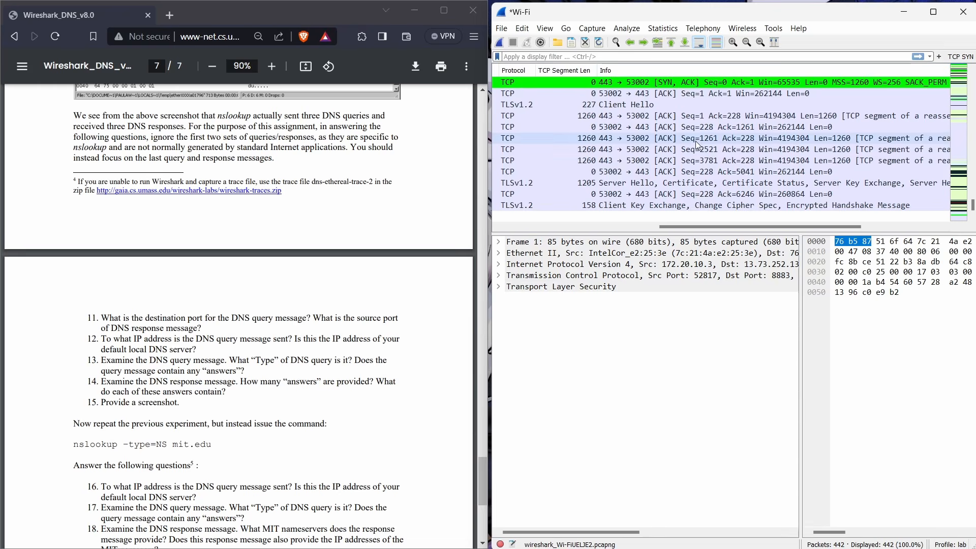
scroll(694, 204, "up", 1)
scroll(712, 173, "up", 2)
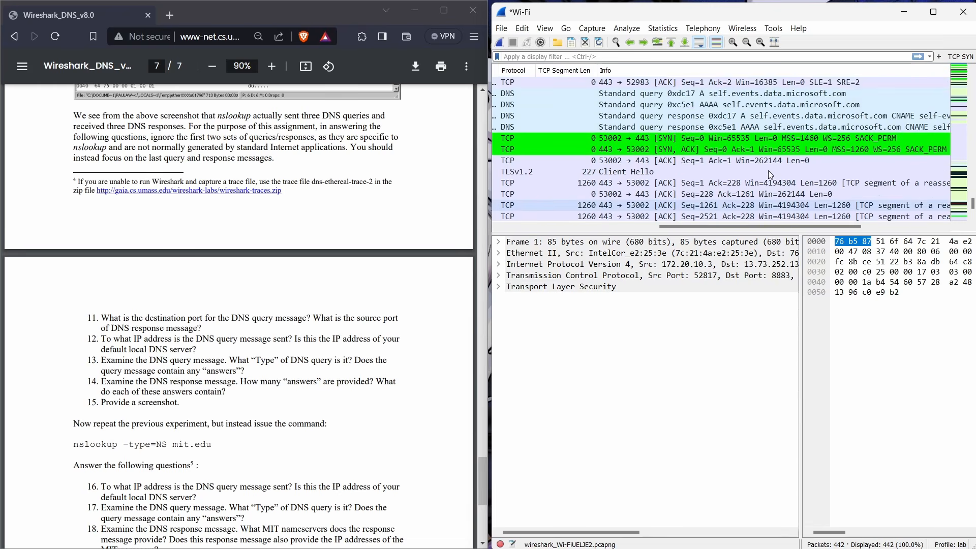
scroll(748, 143, "up", 3)
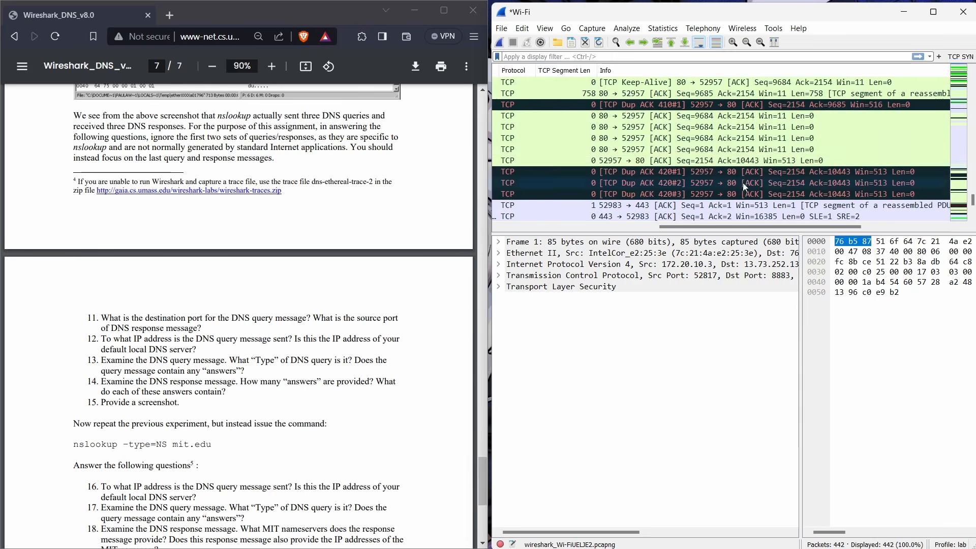
scroll(656, 166, "up", 5)
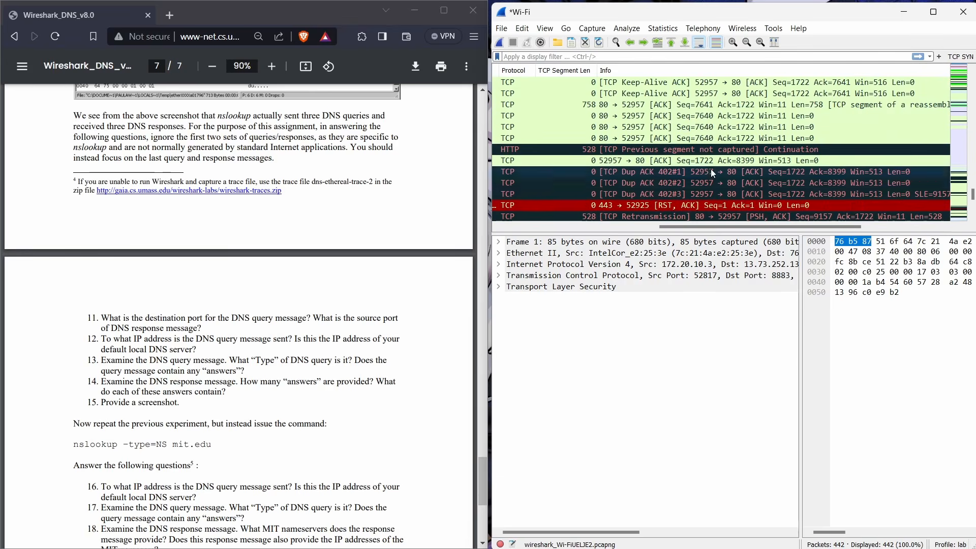
scroll(684, 160, "up", 3)
scroll(685, 164, "up", 5)
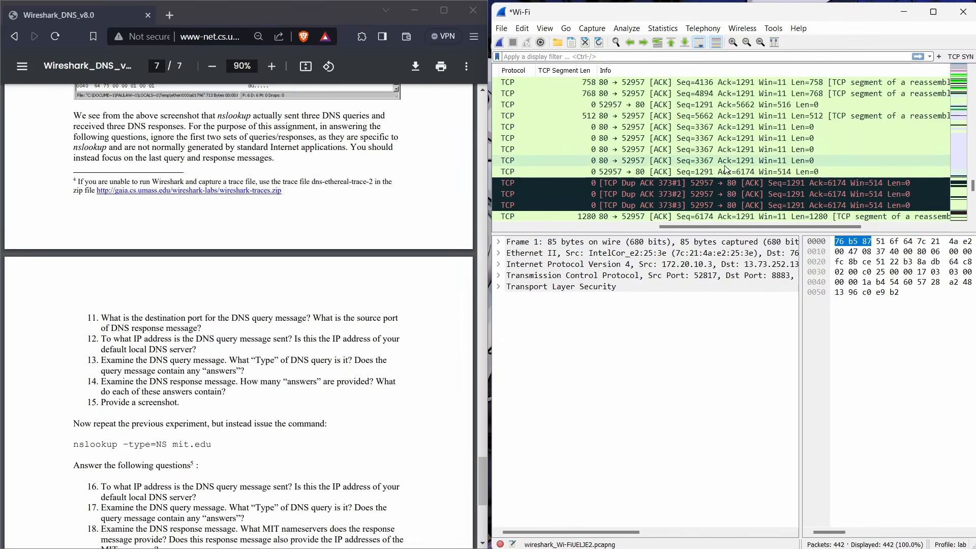
scroll(712, 165, "up", 5)
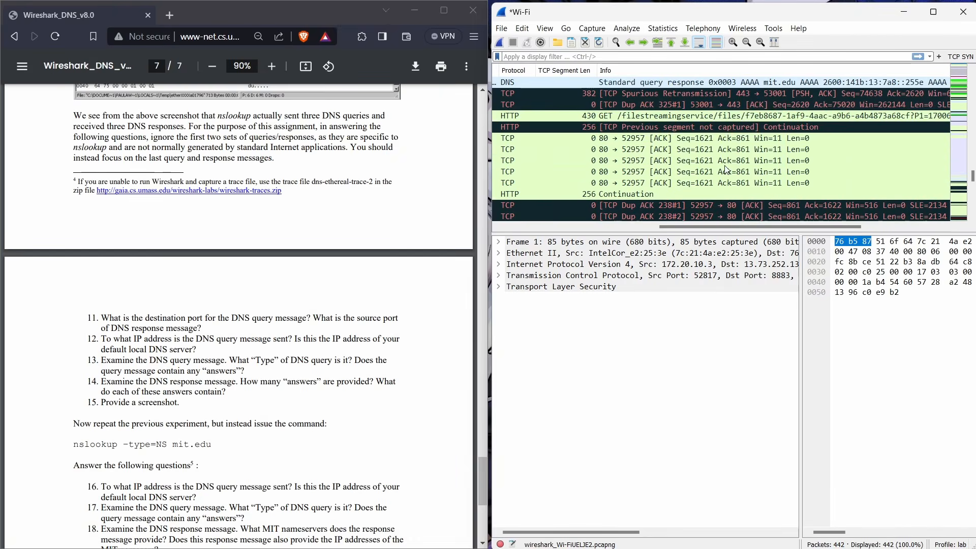
scroll(678, 154, "up", 1)
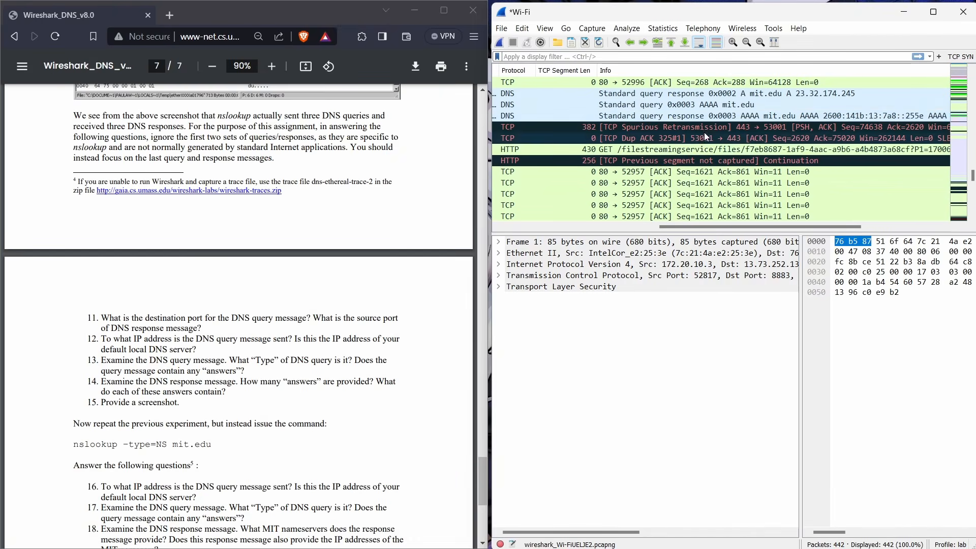
scroll(666, 130, "up", 1)
scroll(666, 129, "up", 1)
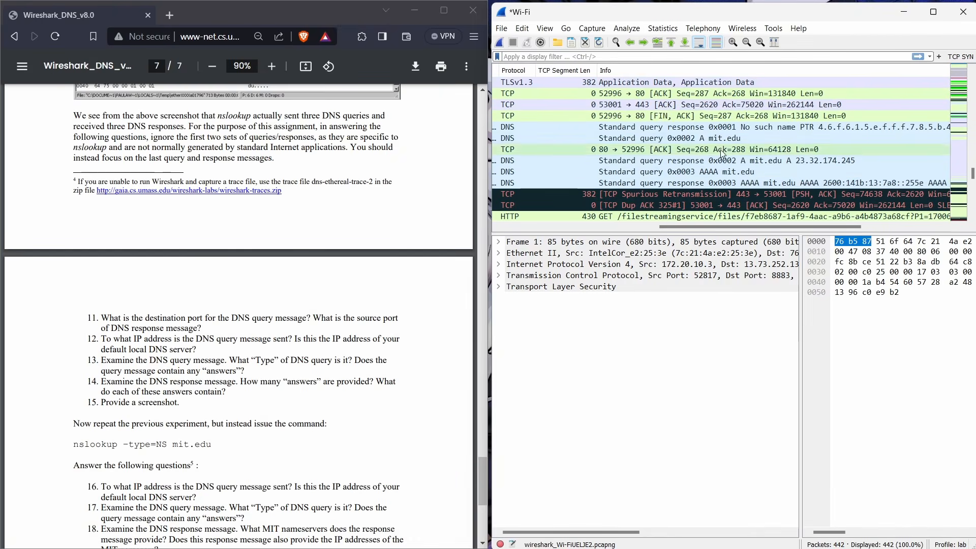
scroll(681, 140, "up", 1)
scroll(680, 141, "up", 3)
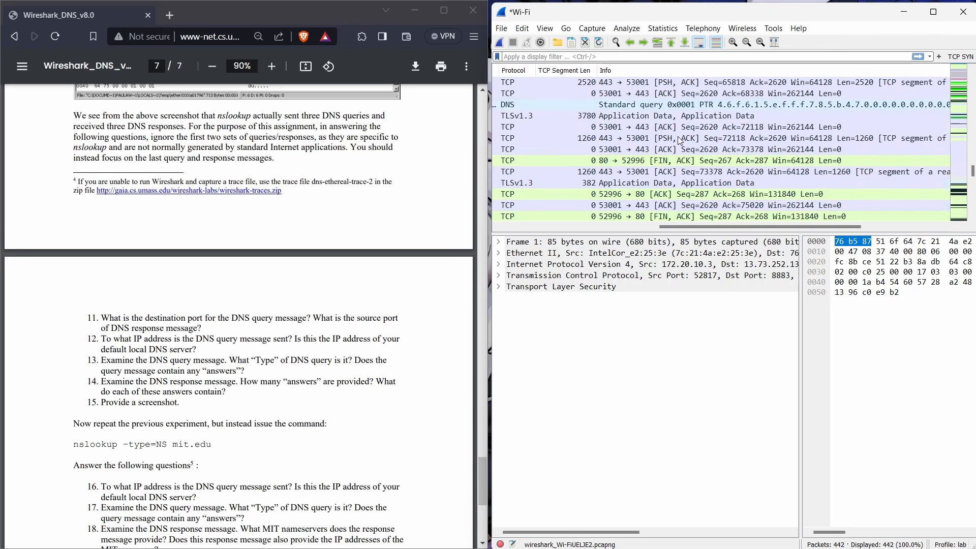
scroll(680, 141, "down", 4)
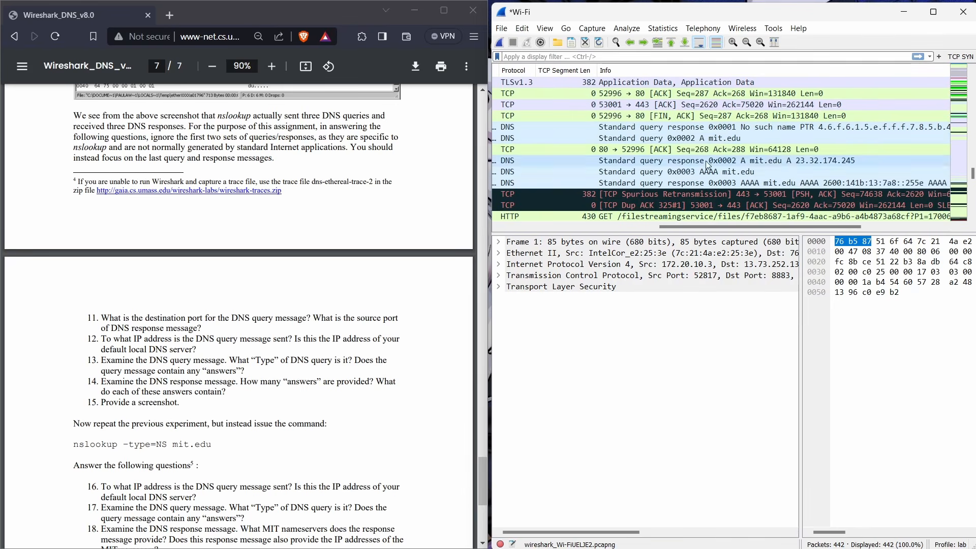
scroll(779, 138, "down", 1)
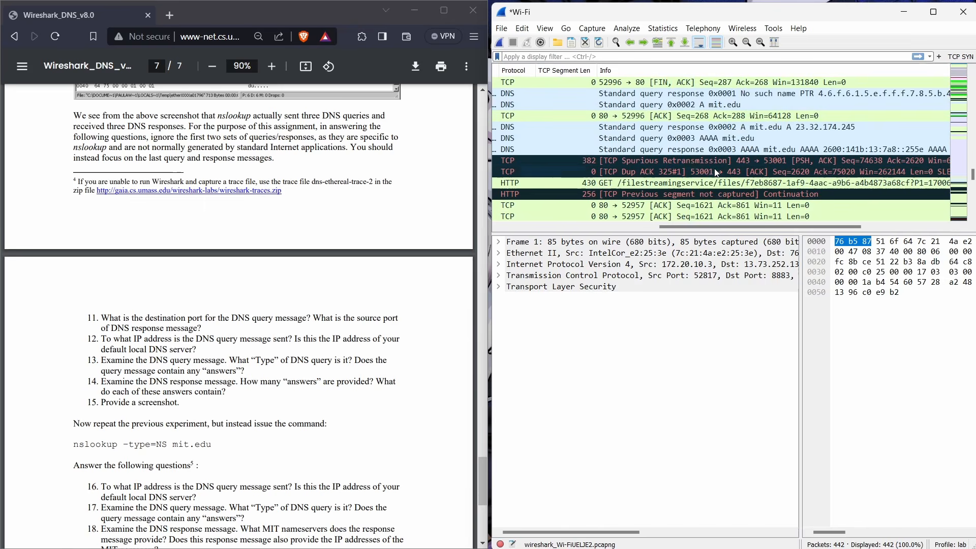
- Check the UDP destination port of the mit.edu AAAA query 0x0003 and the source port of its response for question 11
left_click(767, 139)
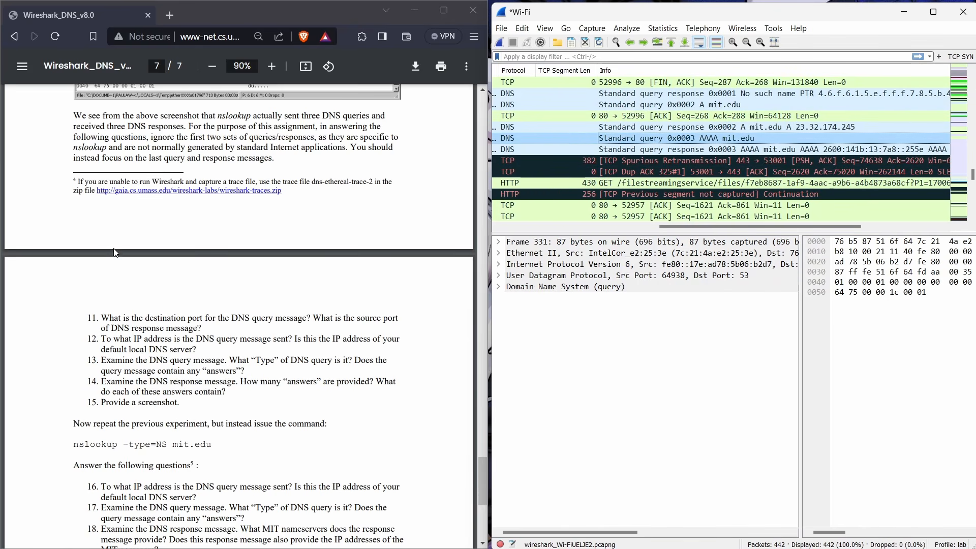
double_click(111, 318)
left_click_drag(131, 324, 312, 319)
left_click(423, 333)
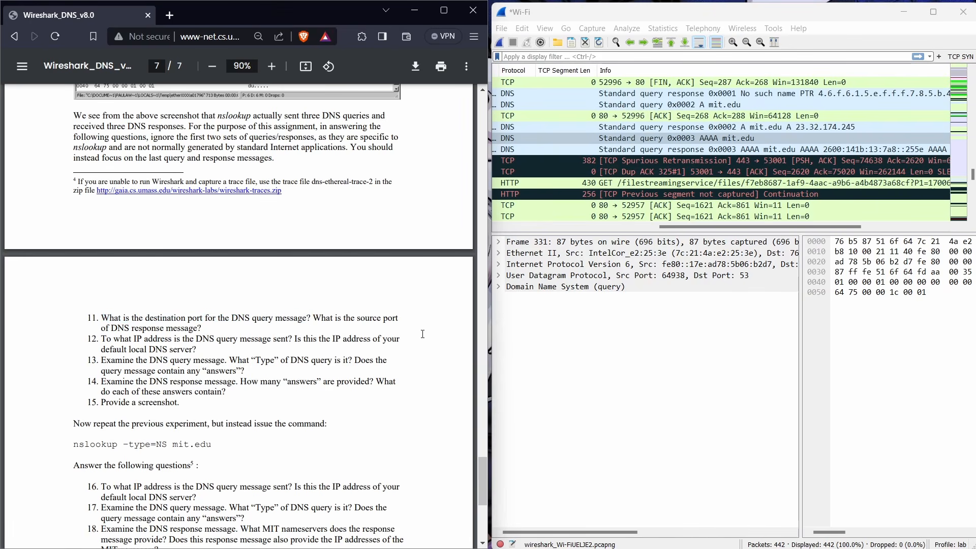
double_click(507, 278)
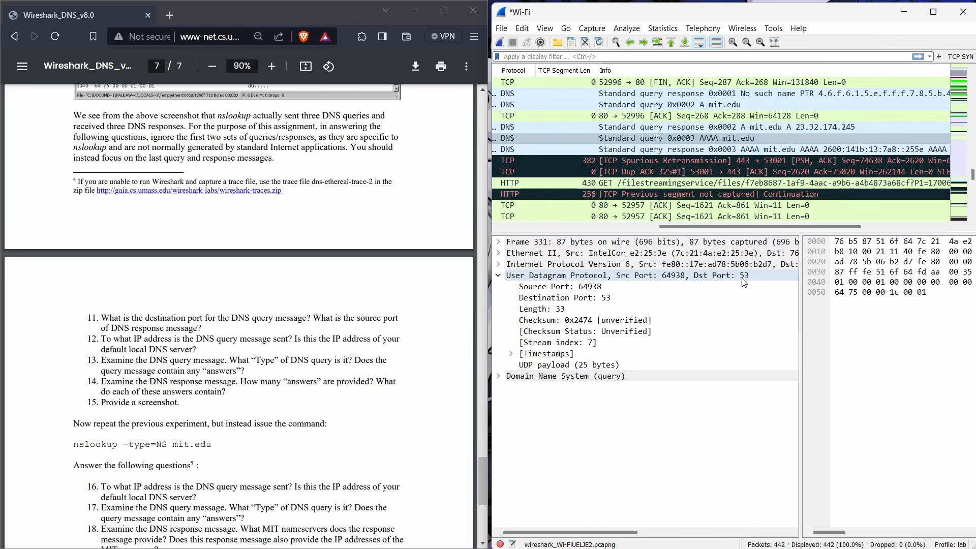
left_click(681, 138)
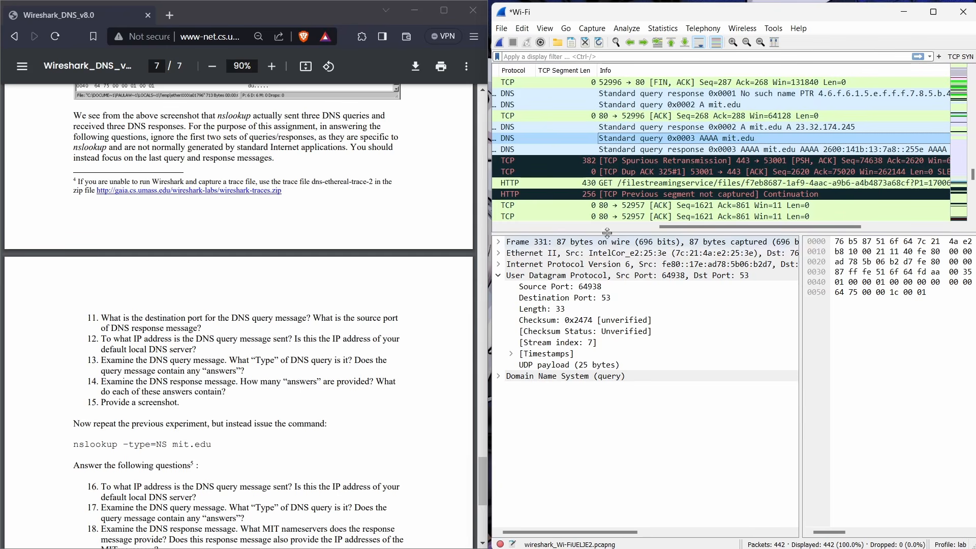
left_click(699, 150)
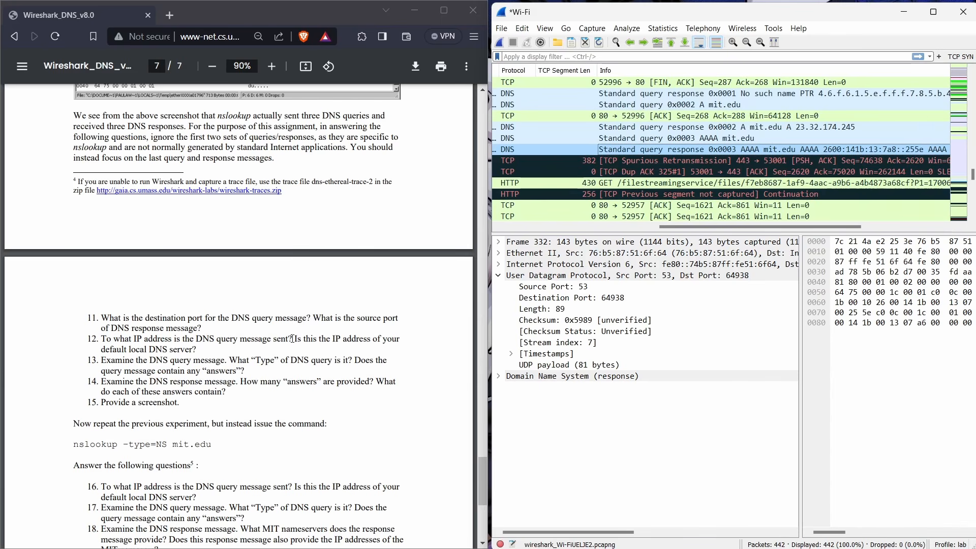
- Reselect the mit.edu AAAA query 0x0003, expand its Internet Protocol Version 6 section, and examine the destination address for question 12
left_click(688, 142)
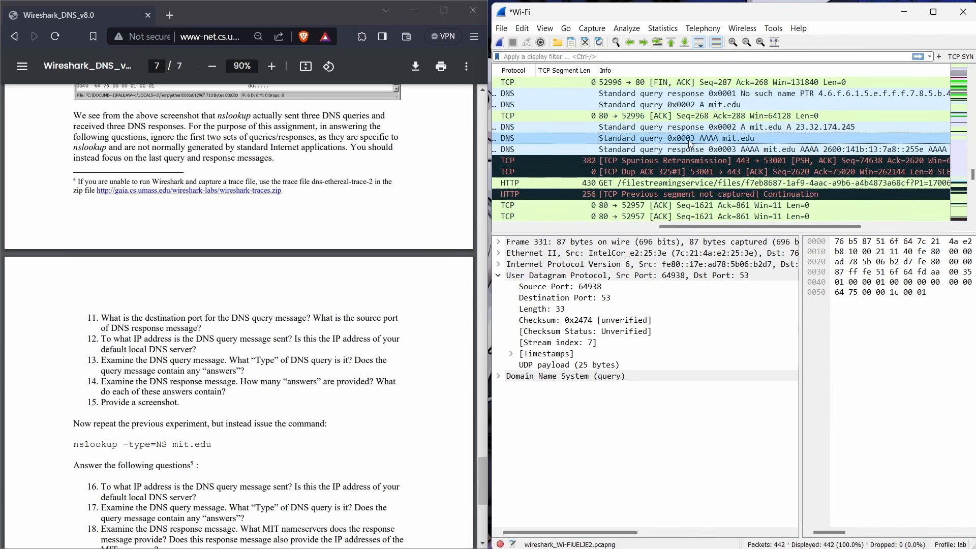
left_click(500, 276)
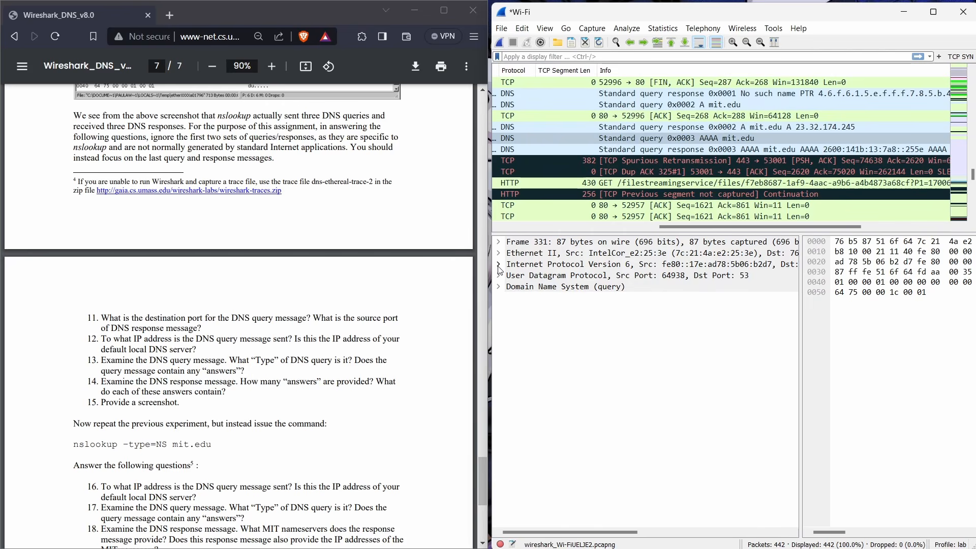
left_click(499, 266)
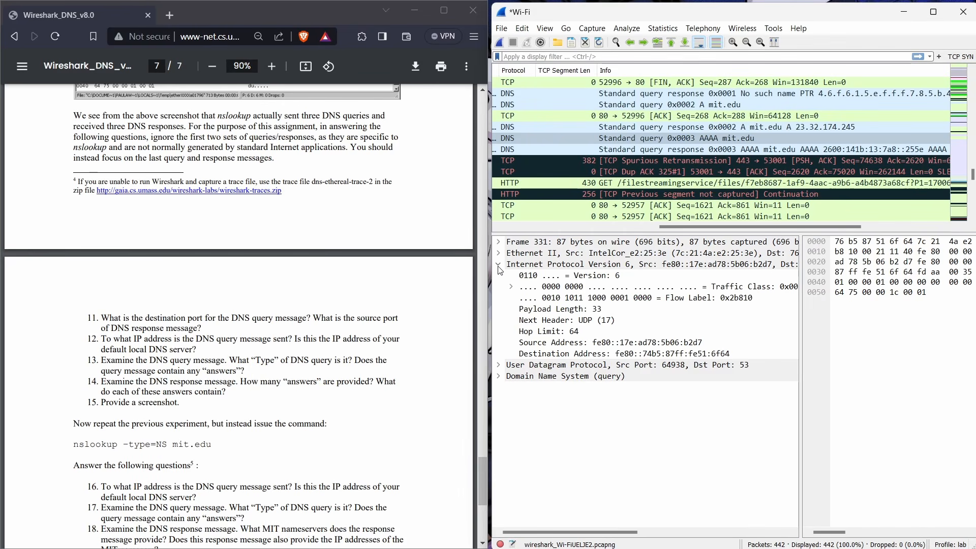
left_click(511, 287)
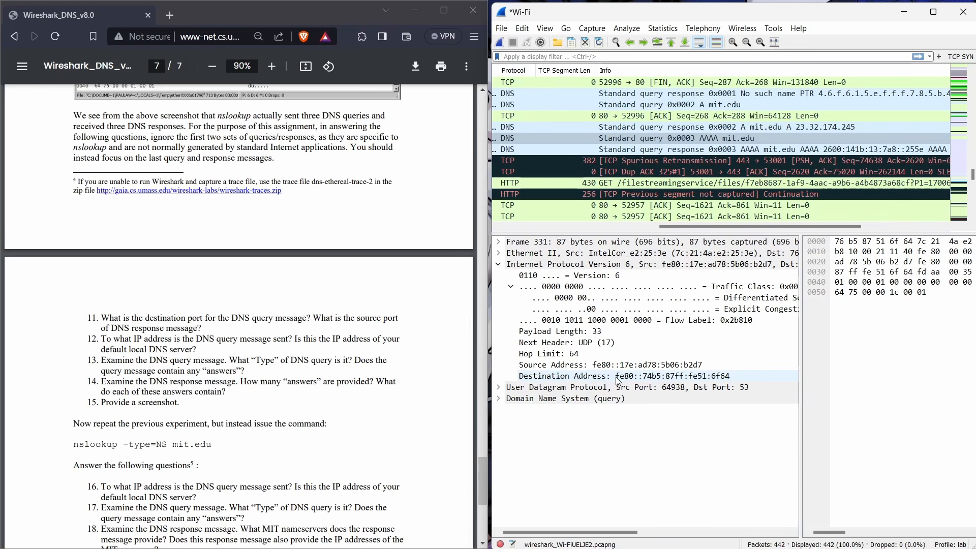
left_click_drag(619, 379, 617, 380)
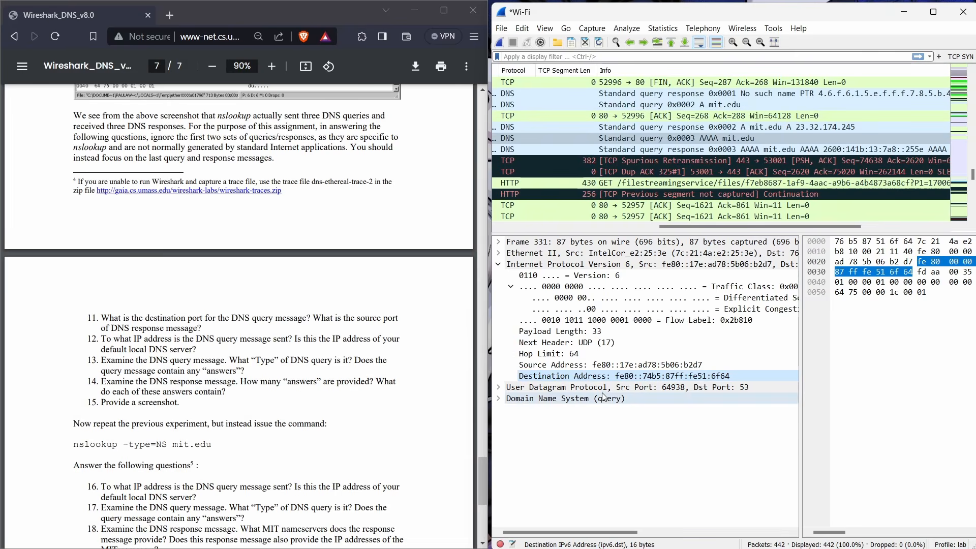
- Switch to PowerShell and place its window with the nslookup mit.edu output over the lab sheet and packet list
mouse_move(686, 547)
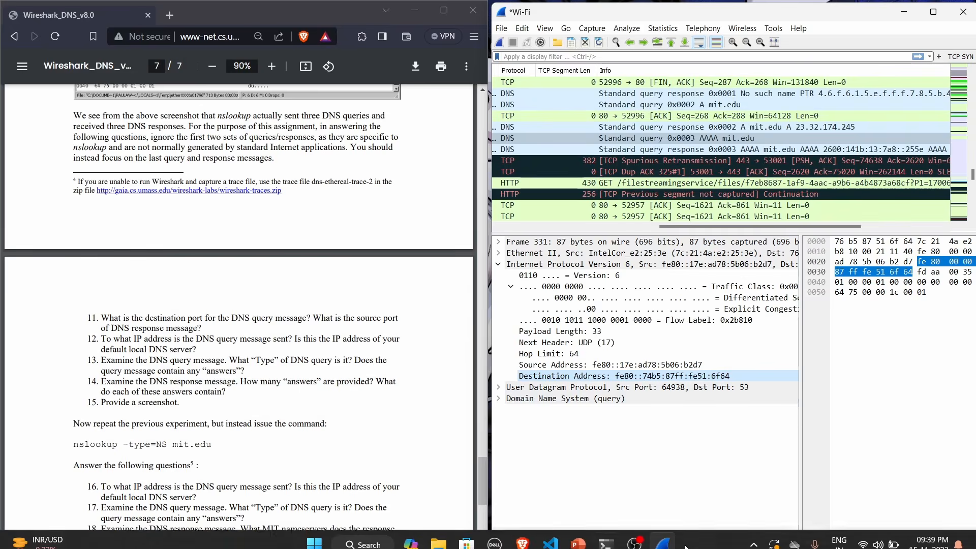
left_click(606, 544)
left_click_drag(546, 208, 549, 123)
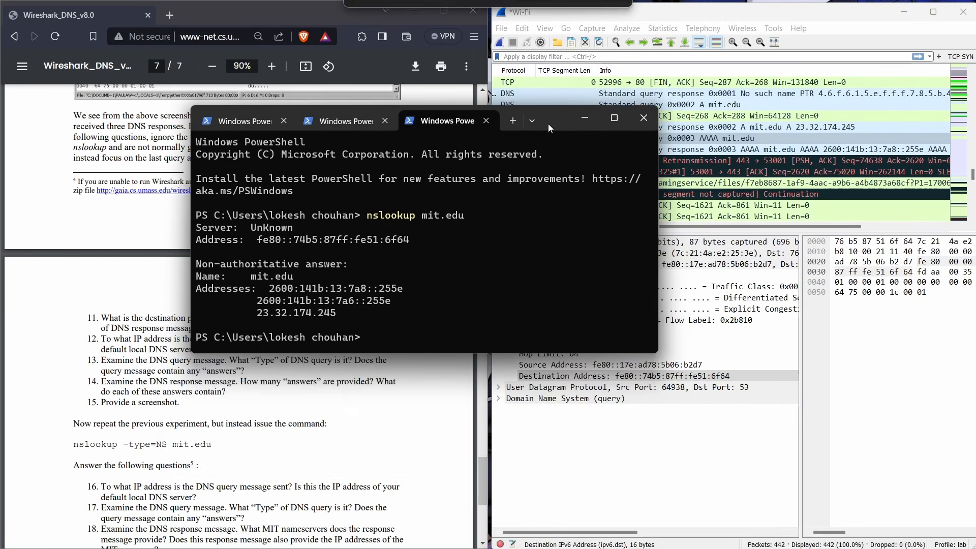
- Maximize the PowerShell window and run ipconfig /all to list the network adapter configuration
left_click(614, 116)
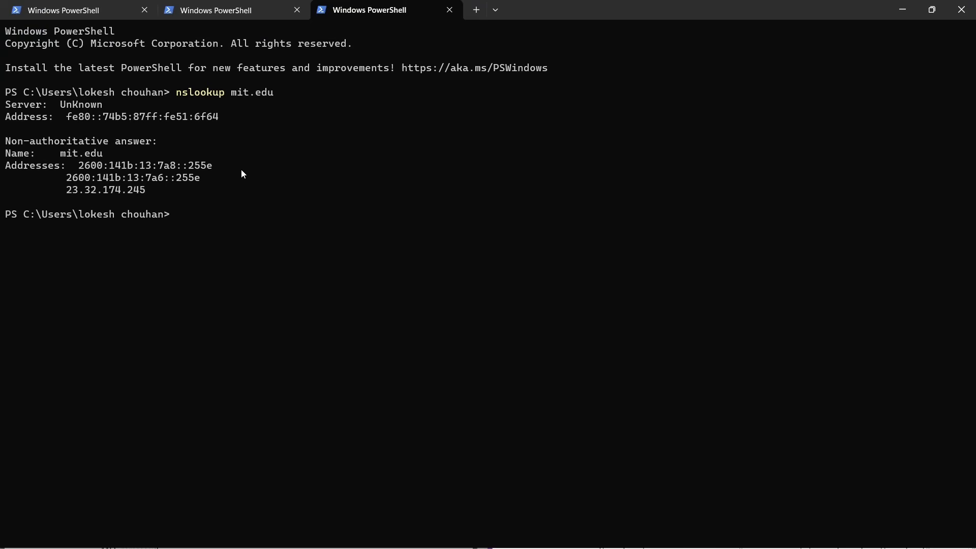
type("ipconfid")
key("BackSpace")
type("f")
type("g /all")
key("Return")
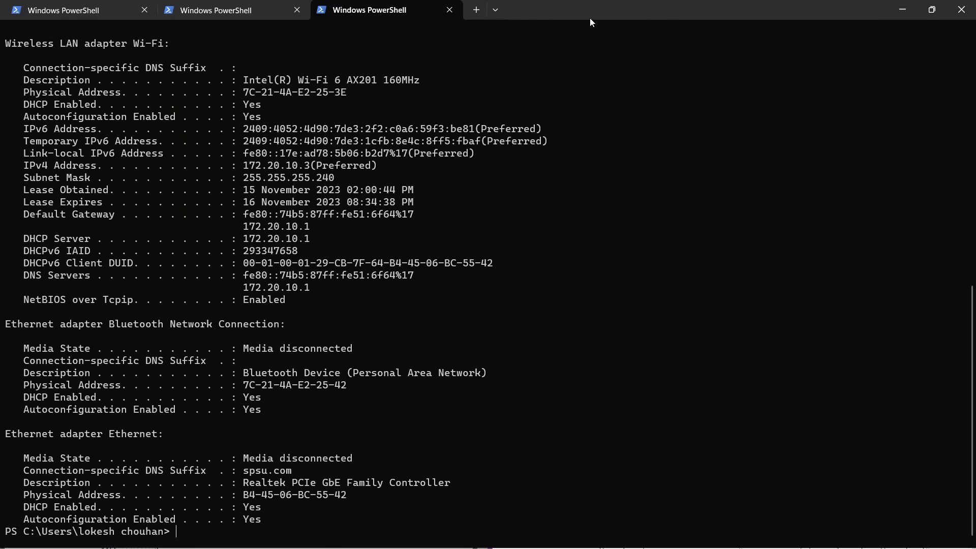
- Compare the Wi-Fi adapter's DNS Servers entry with the mit.edu AAAA query's destination address for question 12, and minimize PowerShell
left_click_drag(590, 20, 432, 24)
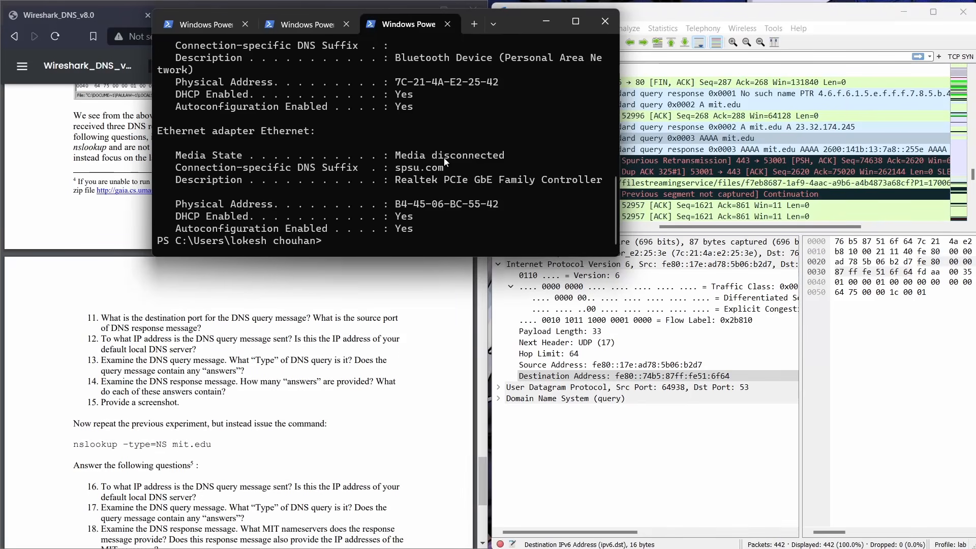
scroll(430, 162, "up", 2)
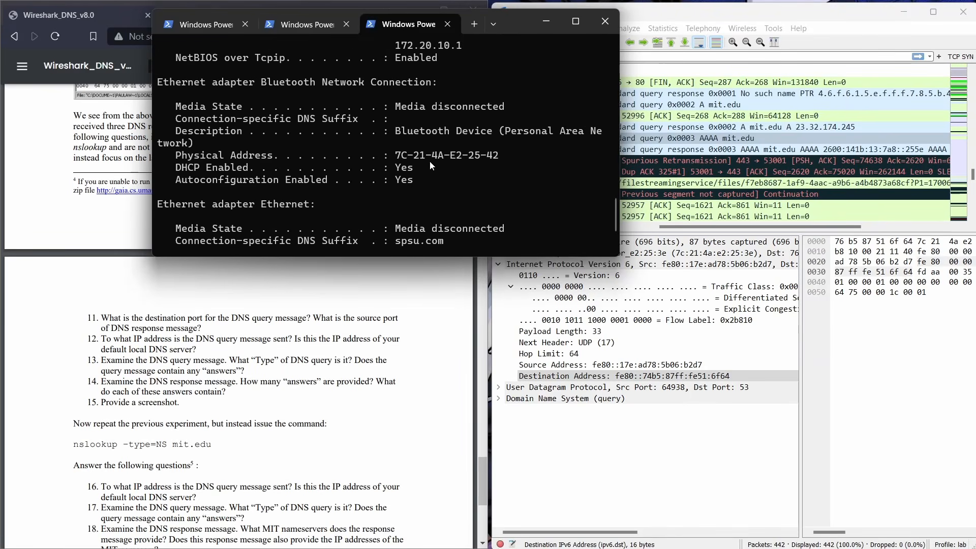
scroll(429, 159, "up", 1)
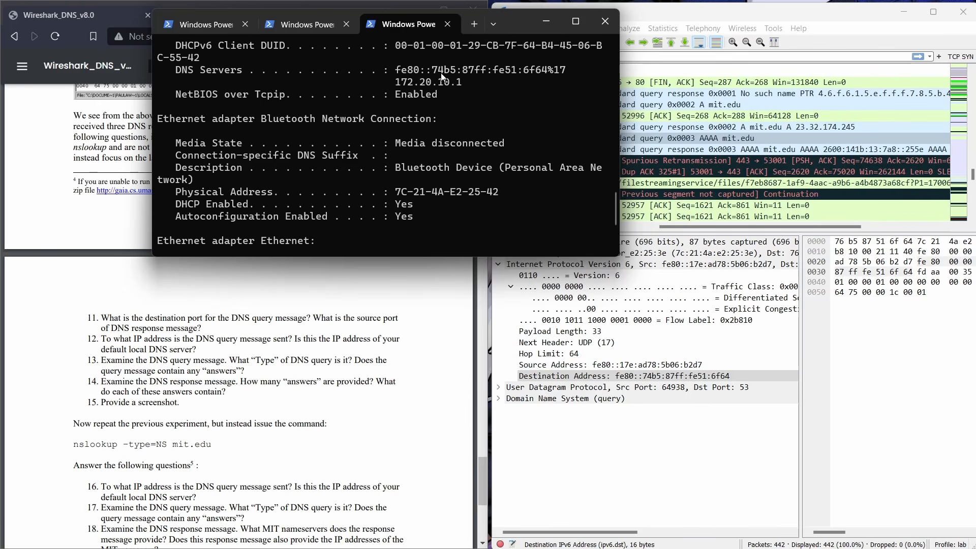
left_click_drag(444, 73, 398, 72)
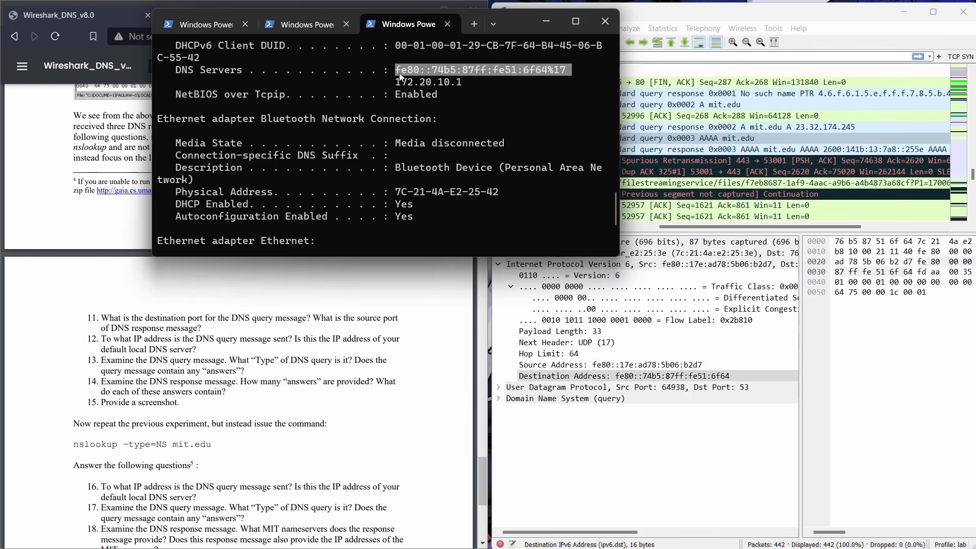
left_click(626, 377)
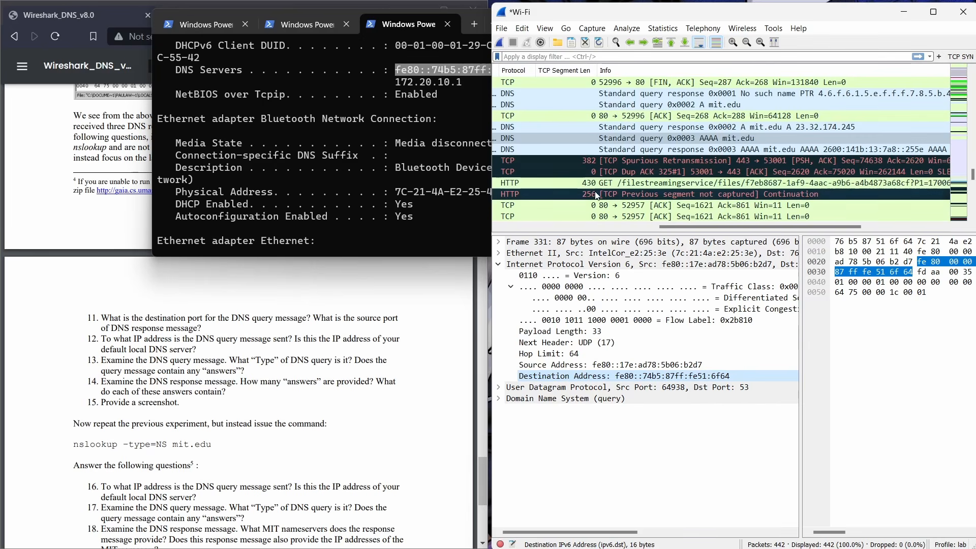
left_click(689, 138)
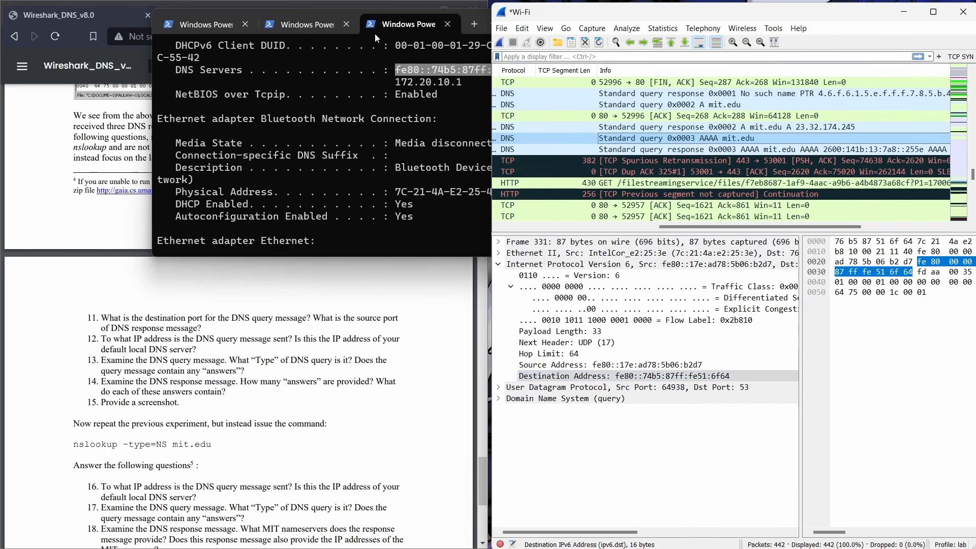
left_click(296, 110)
left_click(548, 22)
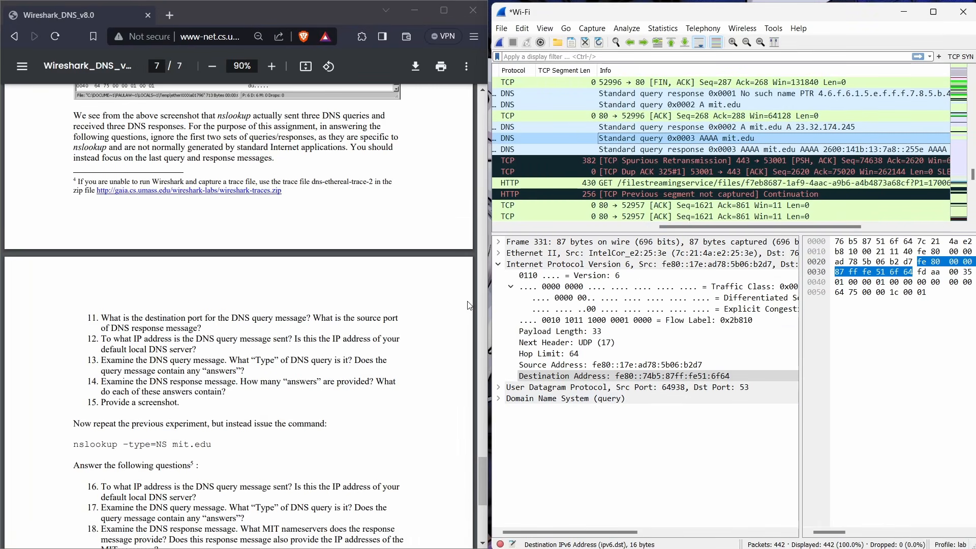
- Expand the AAAA query's Domain Name System section down to its mit.edu query entry and examine the type and Answer RRs for question 13
left_click(498, 265)
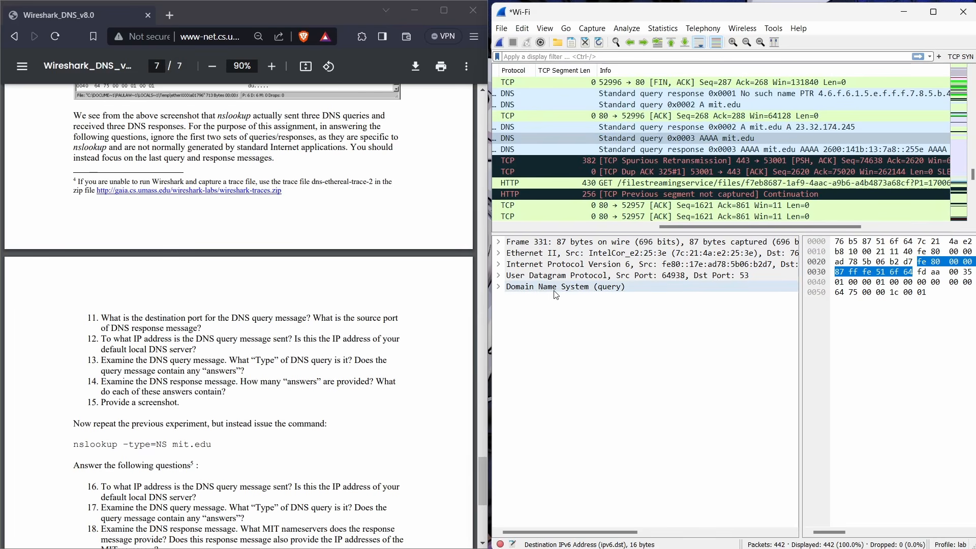
left_click(500, 287)
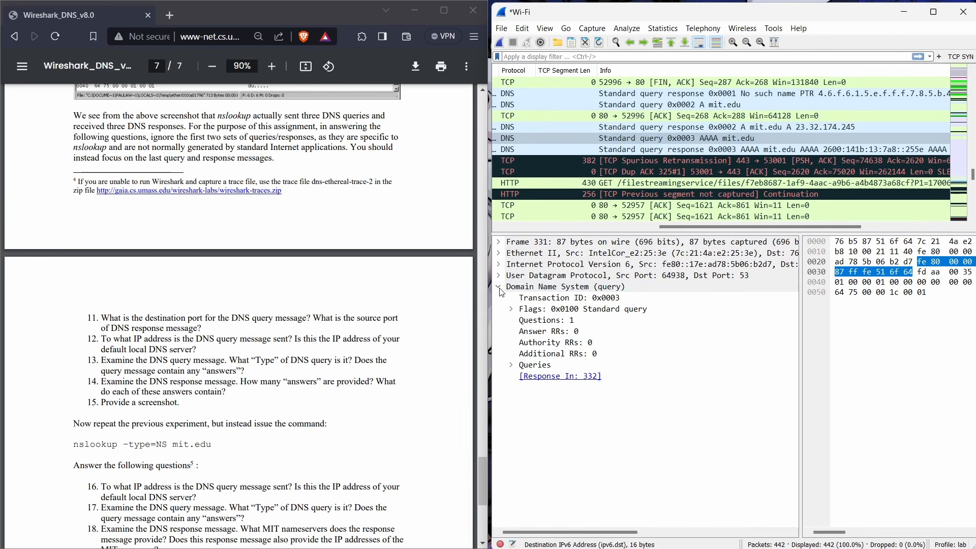
left_click(512, 366)
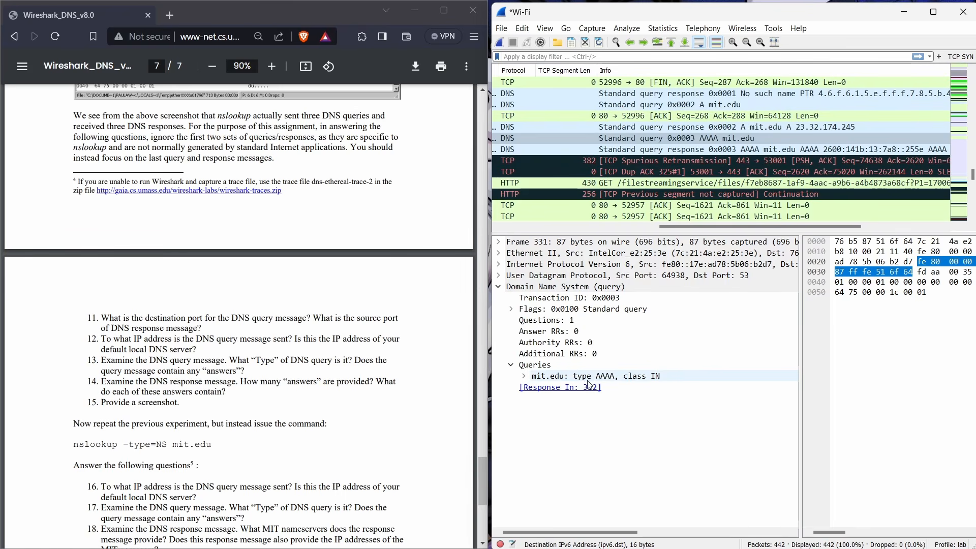
left_click(525, 377)
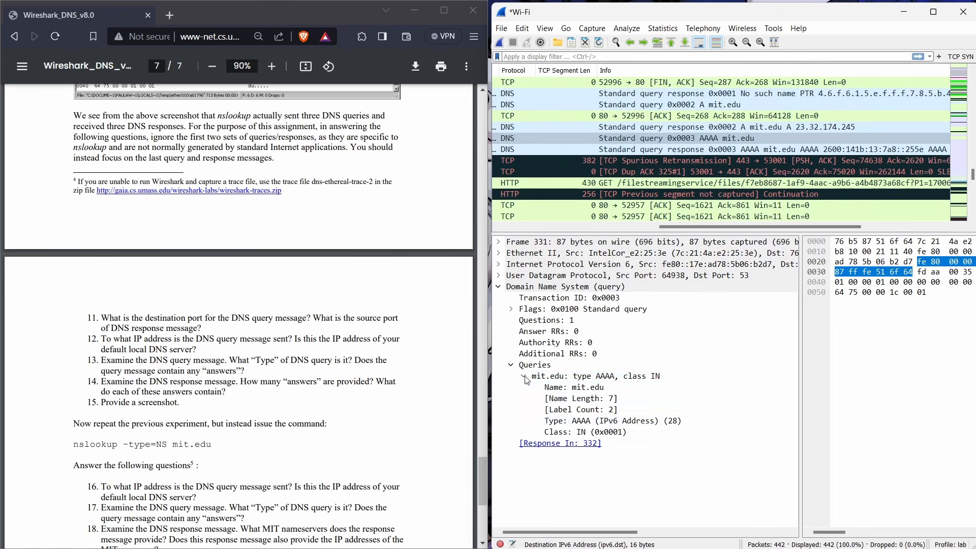
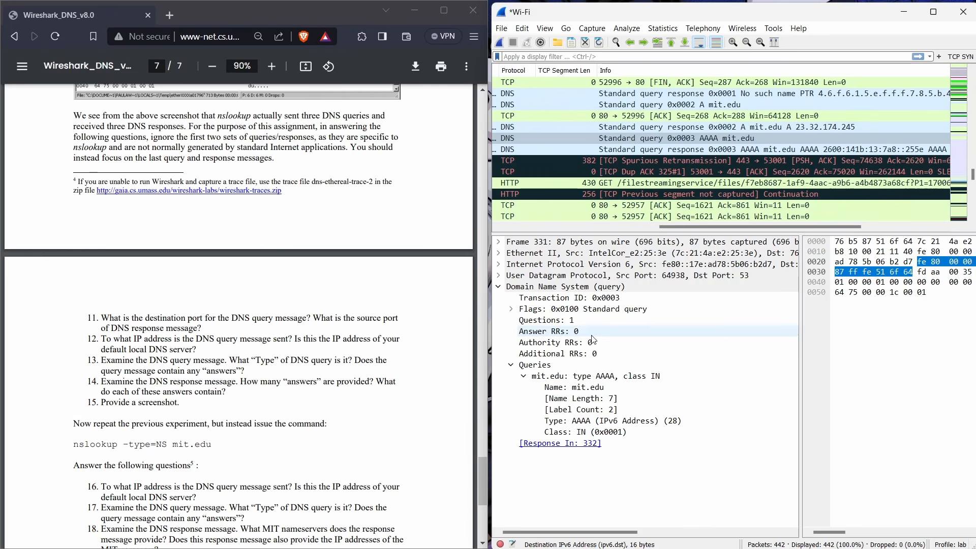
left_click_drag(574, 335, 578, 331)
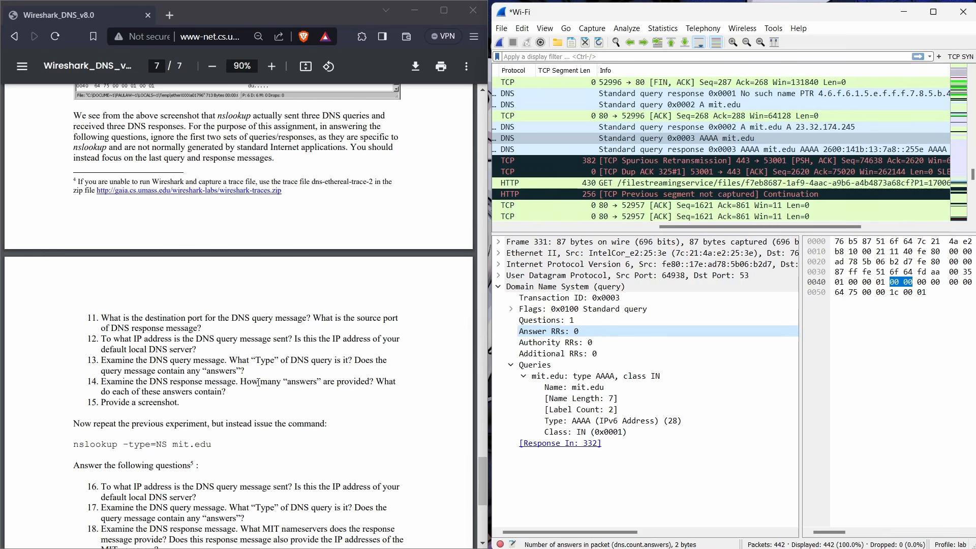
- Select the mit.edu AAAA response 0x0003 and examine its Answer RRs and the records under Answers for question 14
left_click(706, 151)
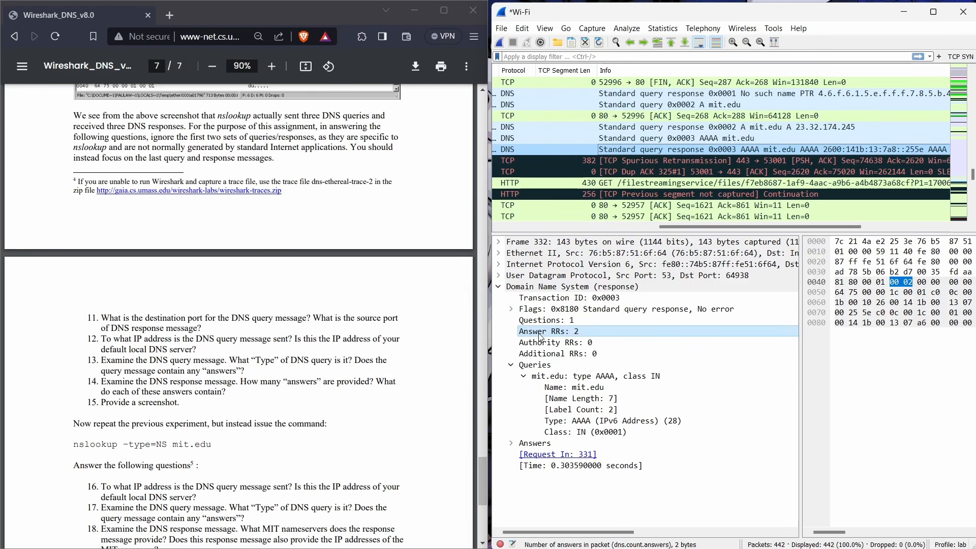
left_click_drag(568, 335, 593, 374)
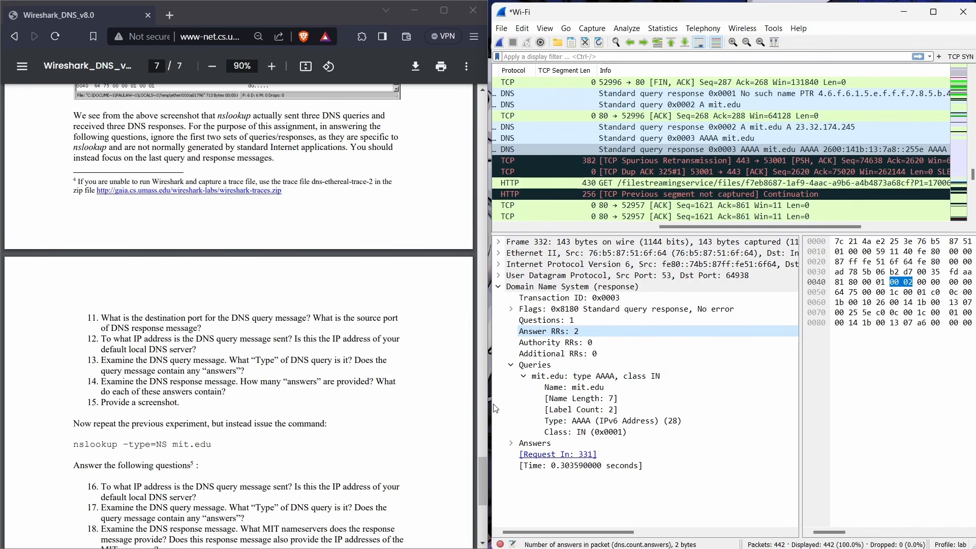
left_click(513, 444)
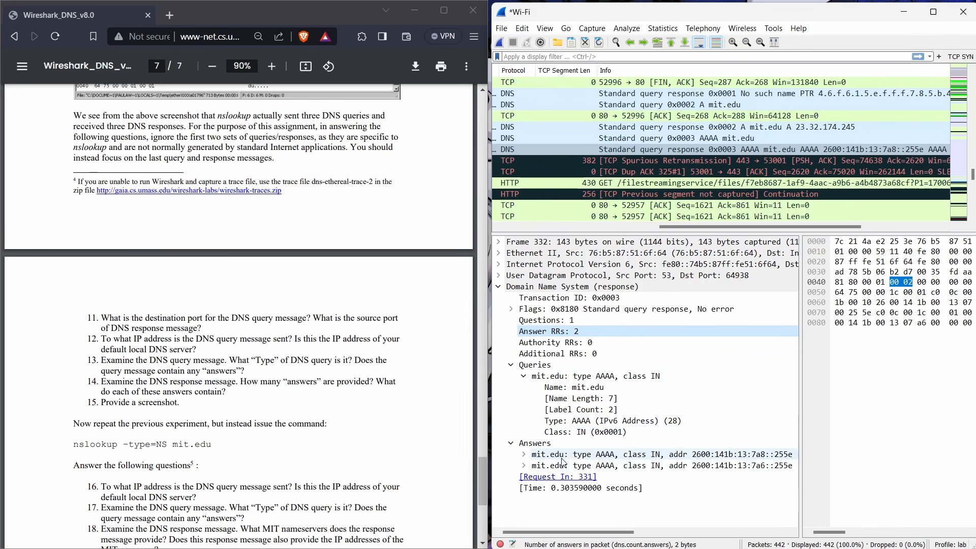
left_click_drag(597, 533, 608, 532)
left_click(658, 463)
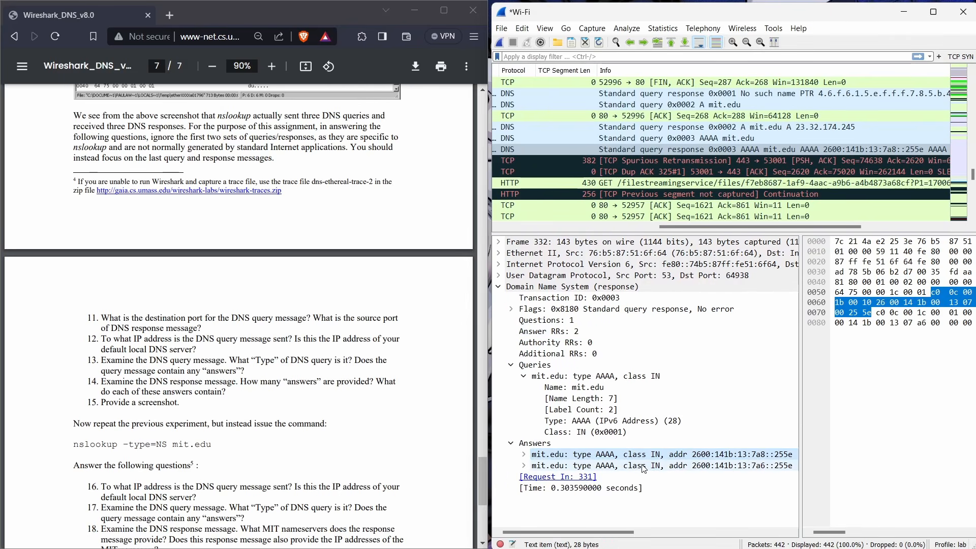
left_click(524, 465)
scroll(525, 463, "down", 1)
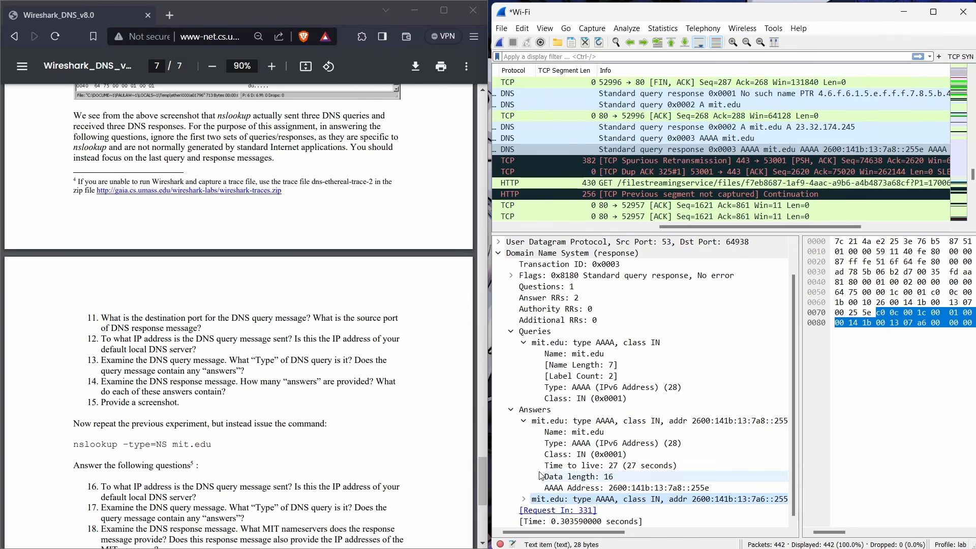
left_click(525, 432)
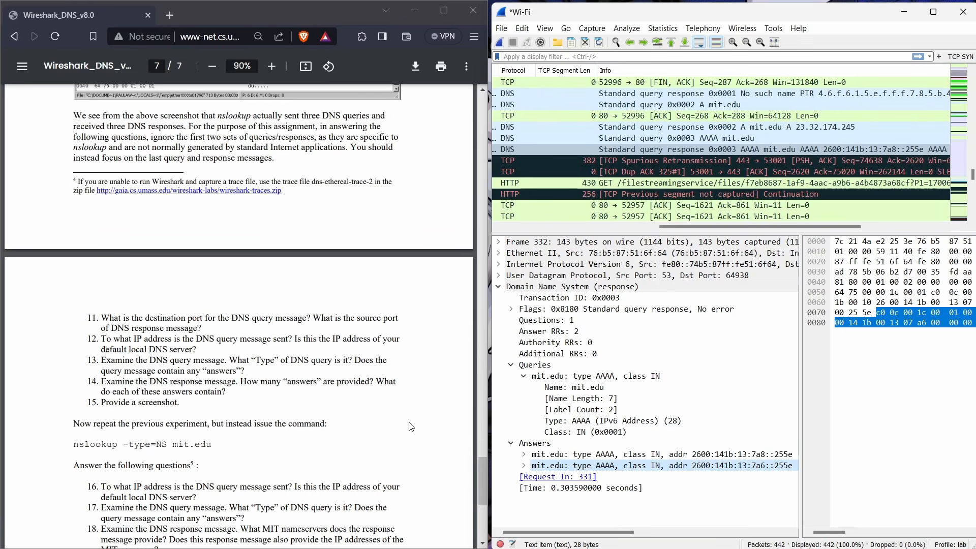
- Copy the command nslookup -type=NS mit.edu from the lab sheet and try to run it in Command Prompt
scroll(296, 371, "down", 2)
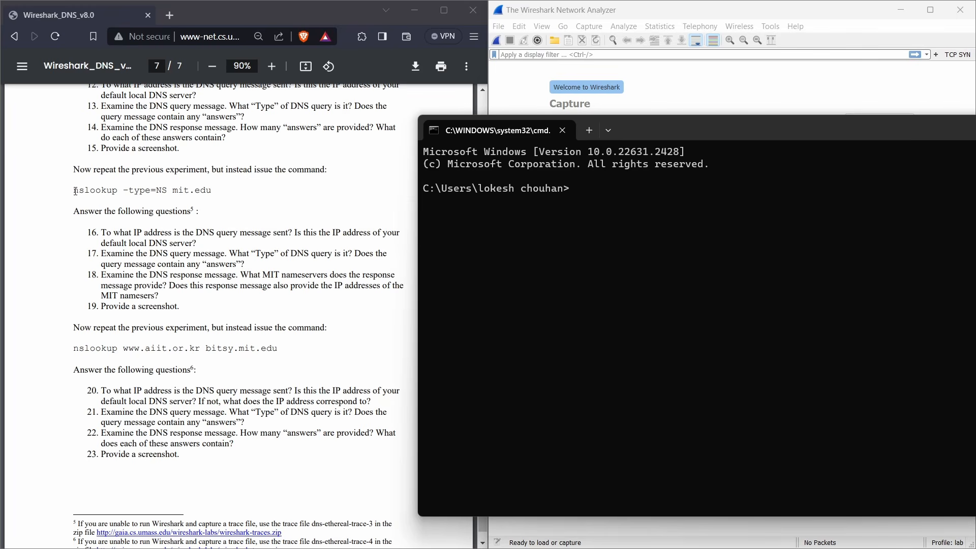
left_click_drag(74, 190, 209, 191)
key("ctrl+c")
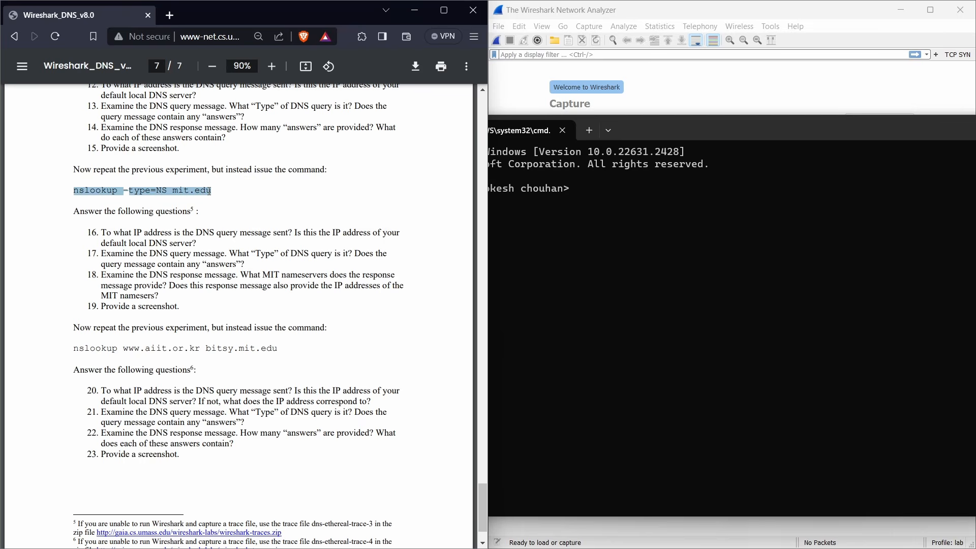
left_click(603, 182)
key("ctrl+v")
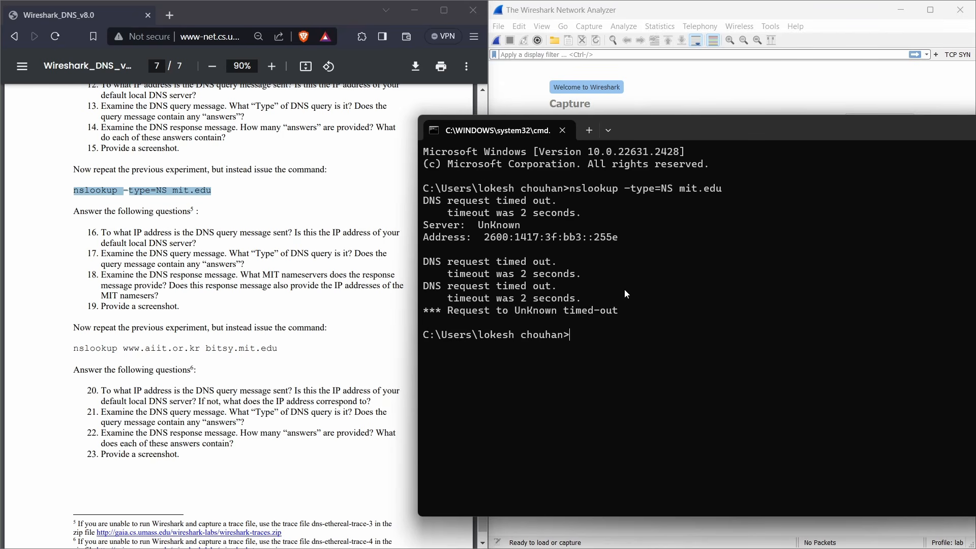
- Repeat the mit.edu name server lookup with nslookup -type=NS mit.edu
type("nslookup -type=NS")
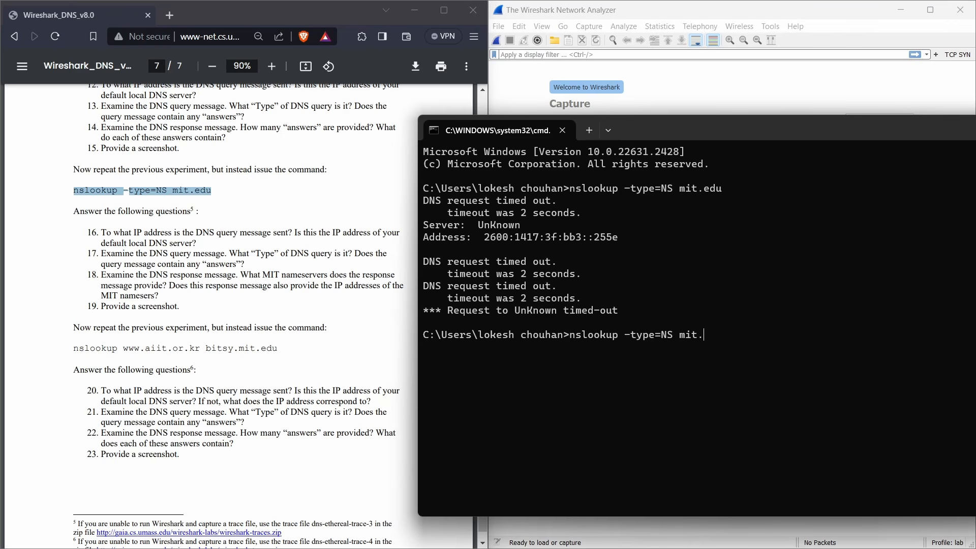
type("mit.edu")
key("Return")
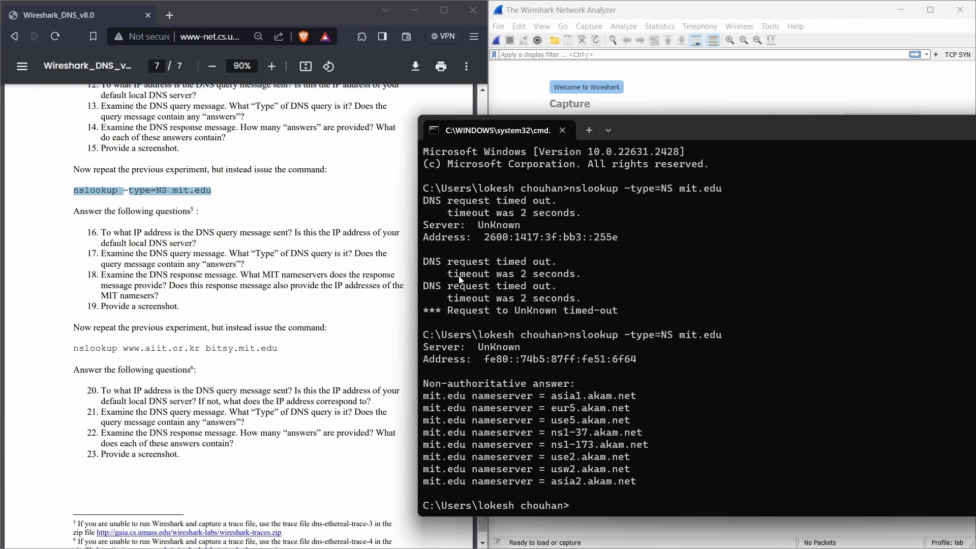
- Move the Command Prompt window clear of Wireshark's interface list, start a capture on Wi-Fi, and return to Command Prompt
left_click_drag(704, 135, 587, 292)
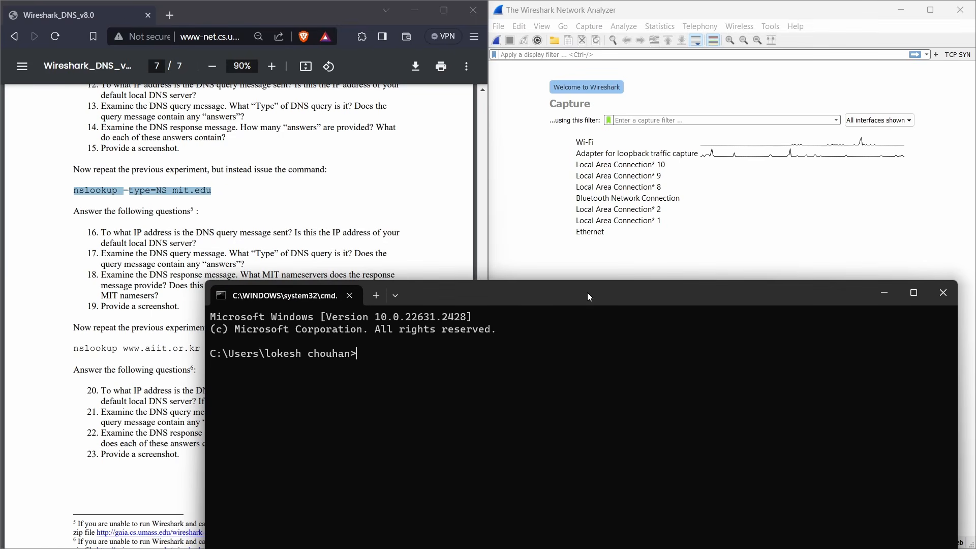
double_click(606, 146)
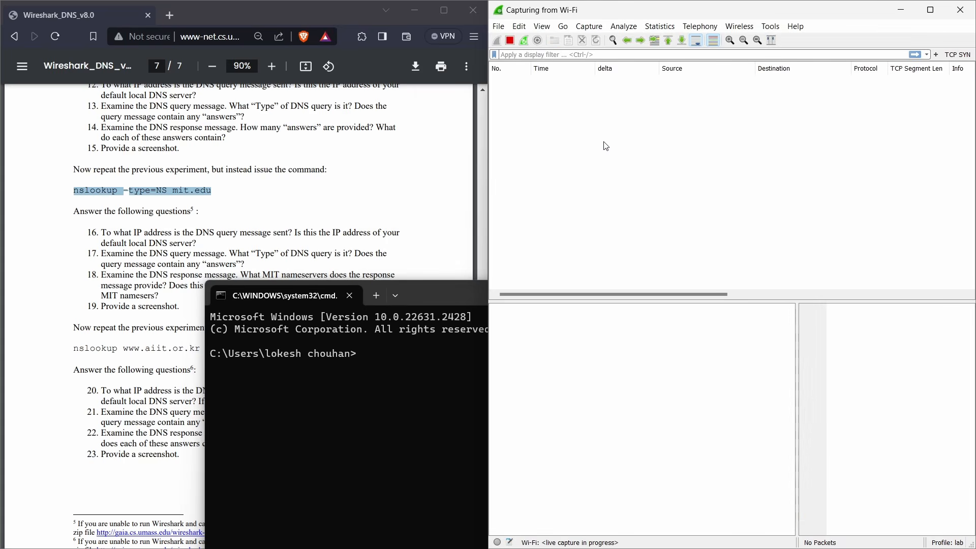
left_click(441, 294)
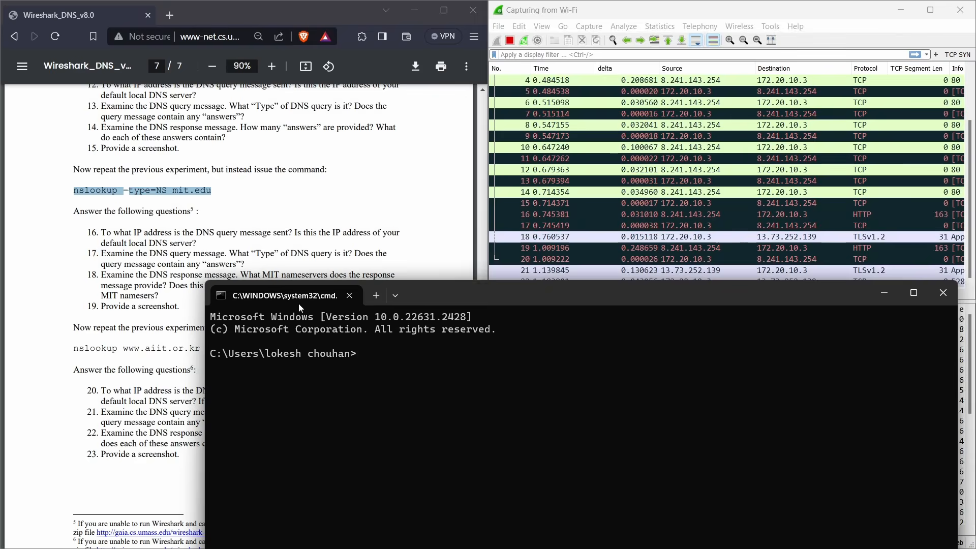
- Run nslookup -type=NS mit.edu in Command Prompt and minimize its window to reveal the capture
type("n")
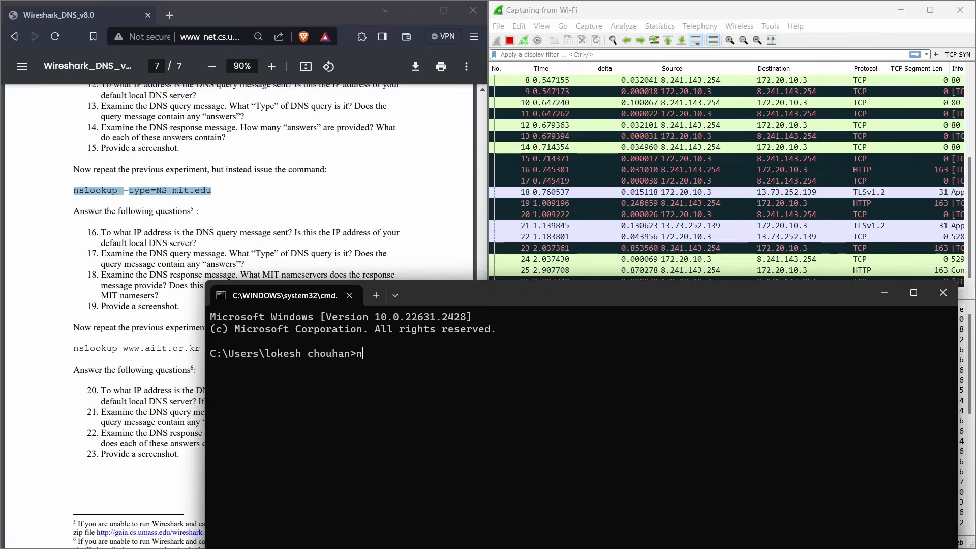
type("slookup")
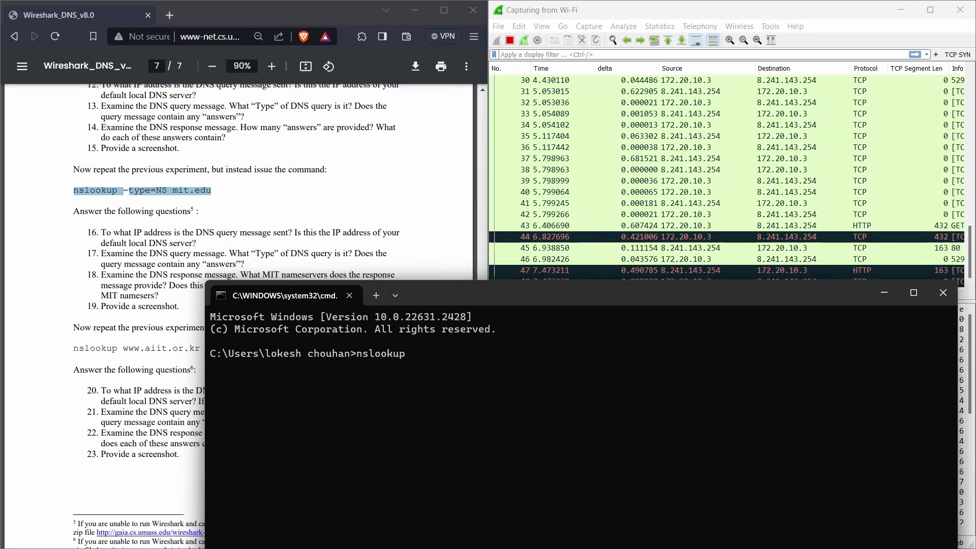
type("-type")
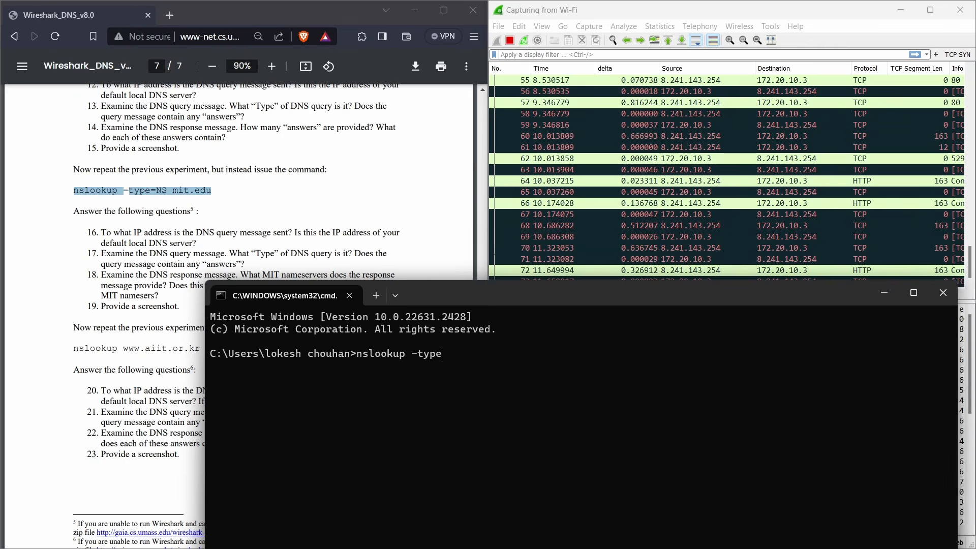
type("=")
type("N")
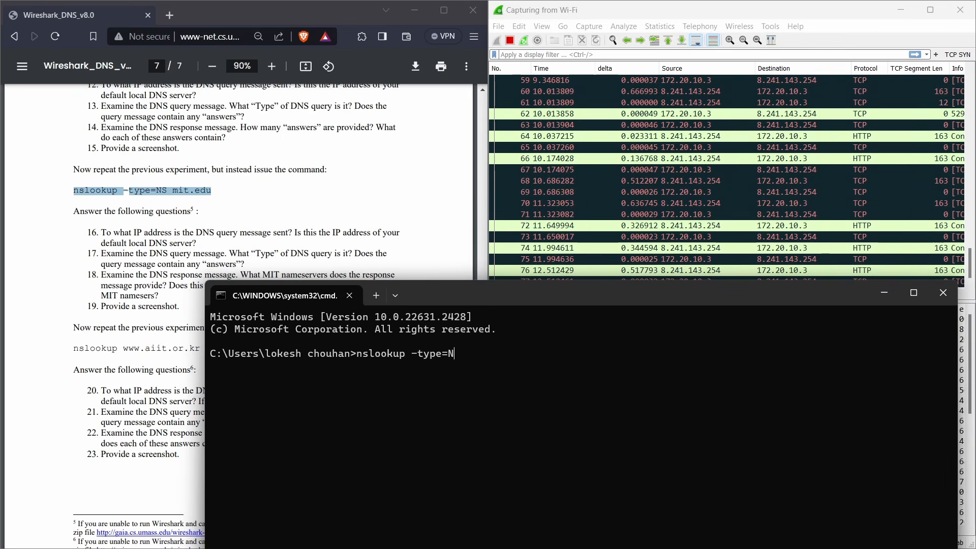
type("S mit")
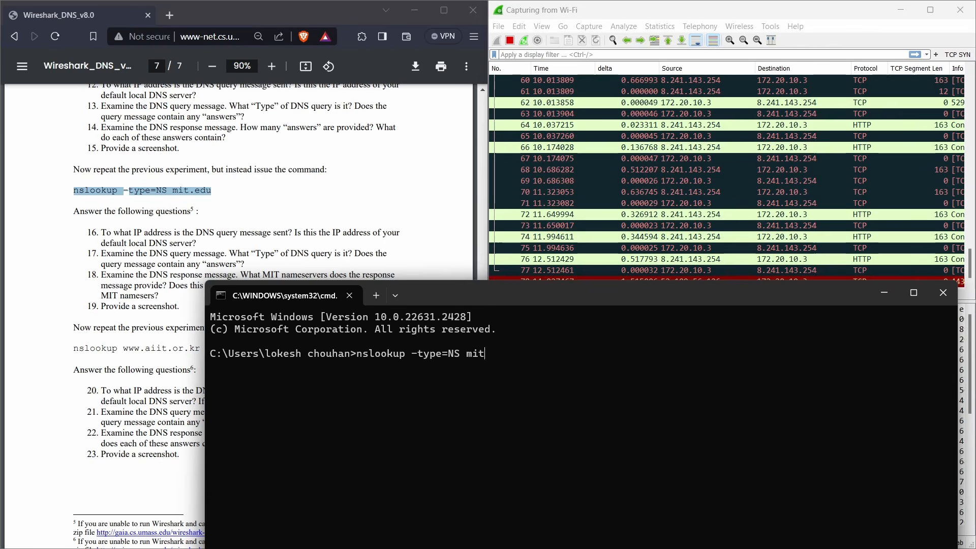
type(".edu")
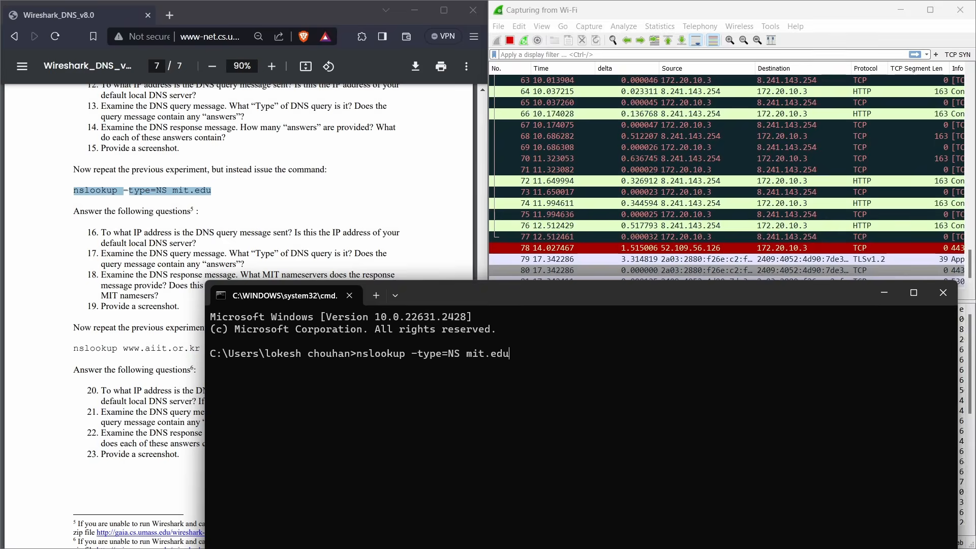
key("Return")
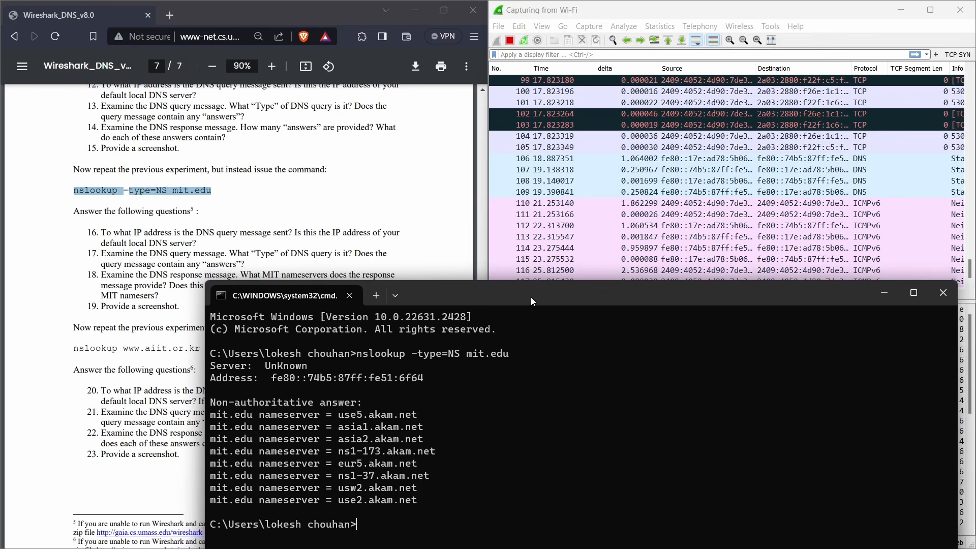
left_click_drag(530, 297, 416, 282)
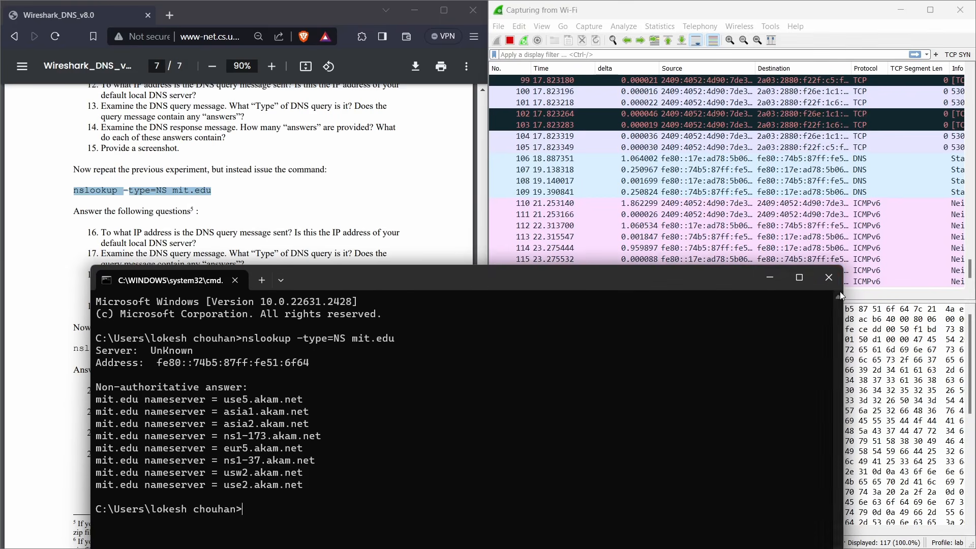
left_click(761, 280)
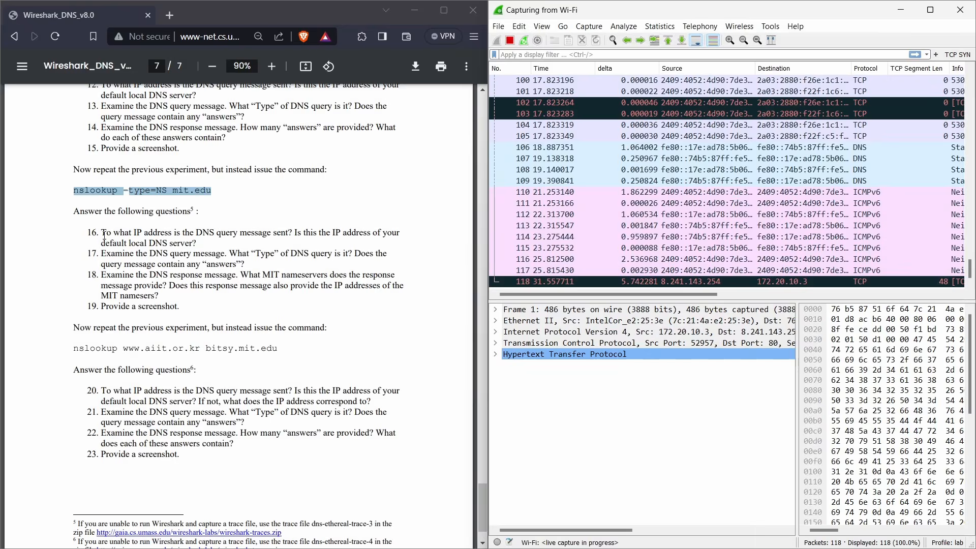
- Highlight the first sentence of question 16 in the lab sheet and filter the Wi-Fi capture to dns
left_click_drag(101, 232, 290, 231)
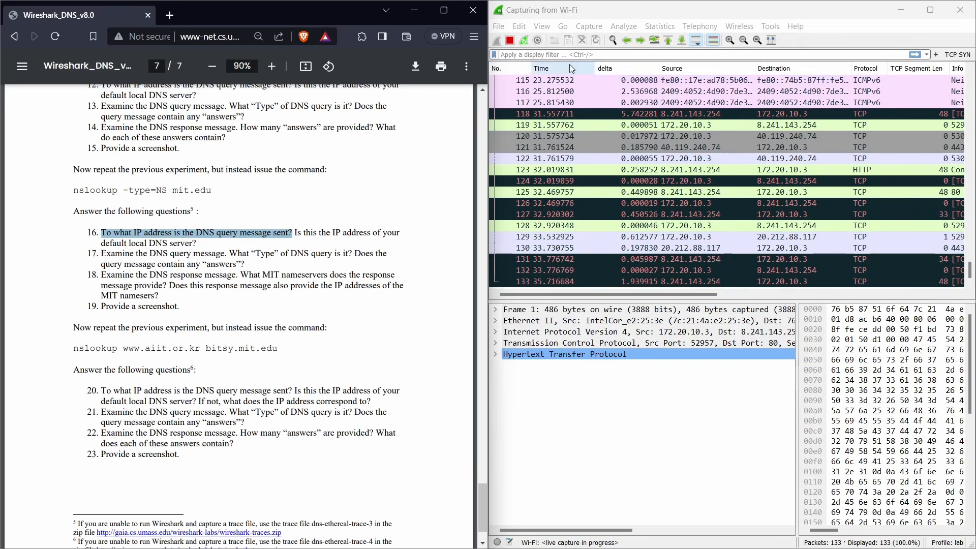
left_click(571, 55)
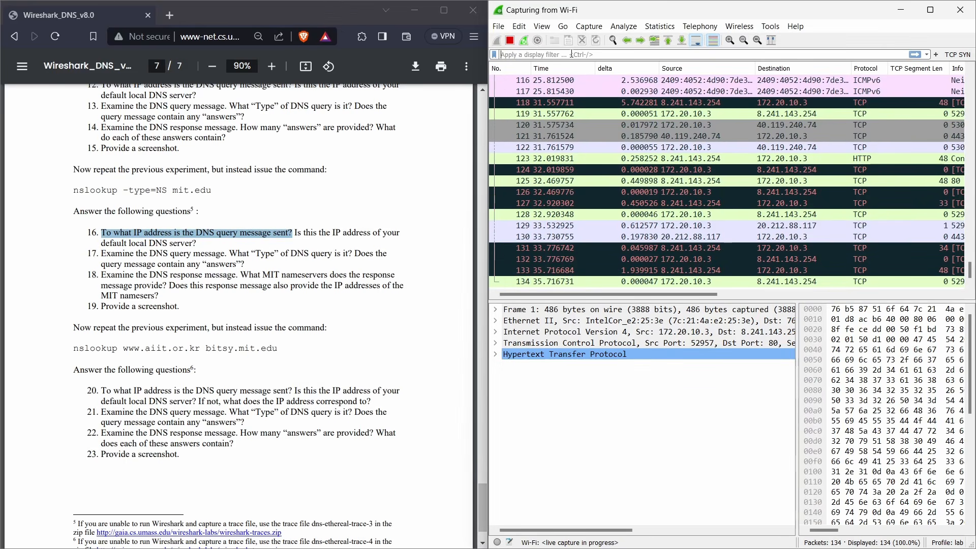
type("dns")
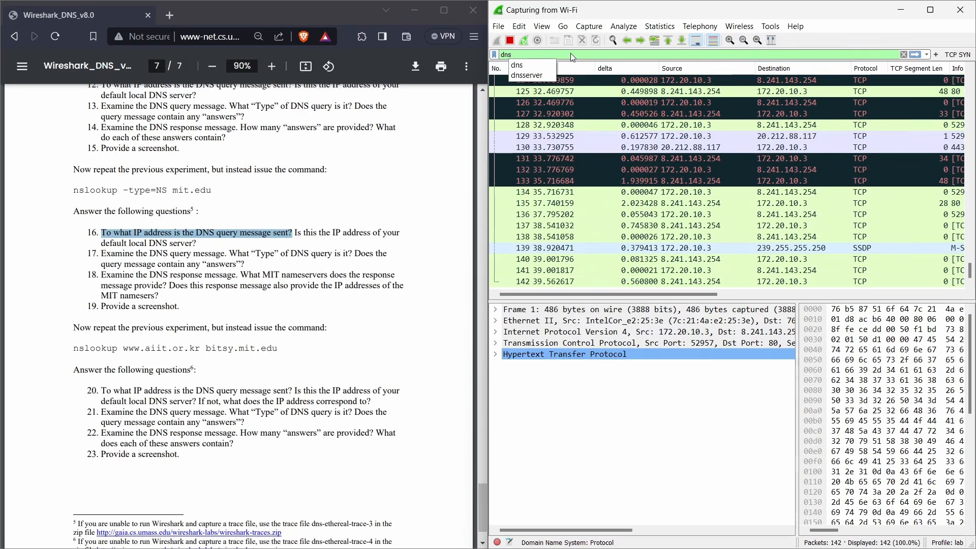
key("Return")
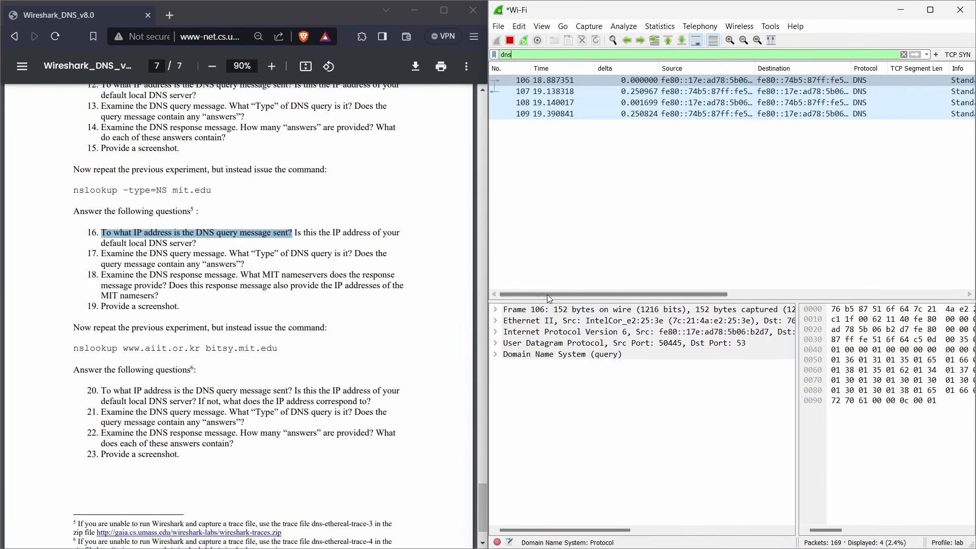
- Select the mit.edu NS query 0x0002 and examine the destination address under Internet Protocol Version 6 for question 16
left_click_drag(547, 294, 736, 288)
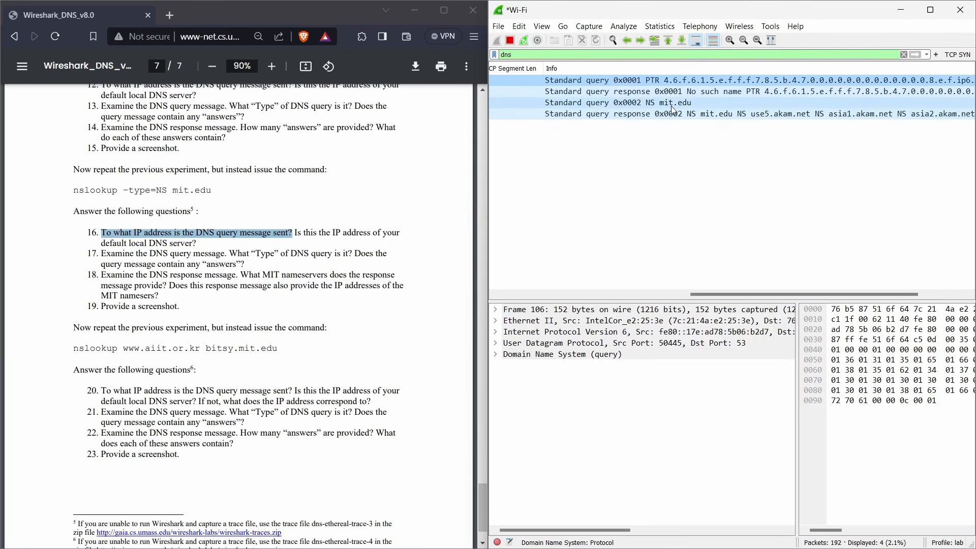
left_click(629, 106)
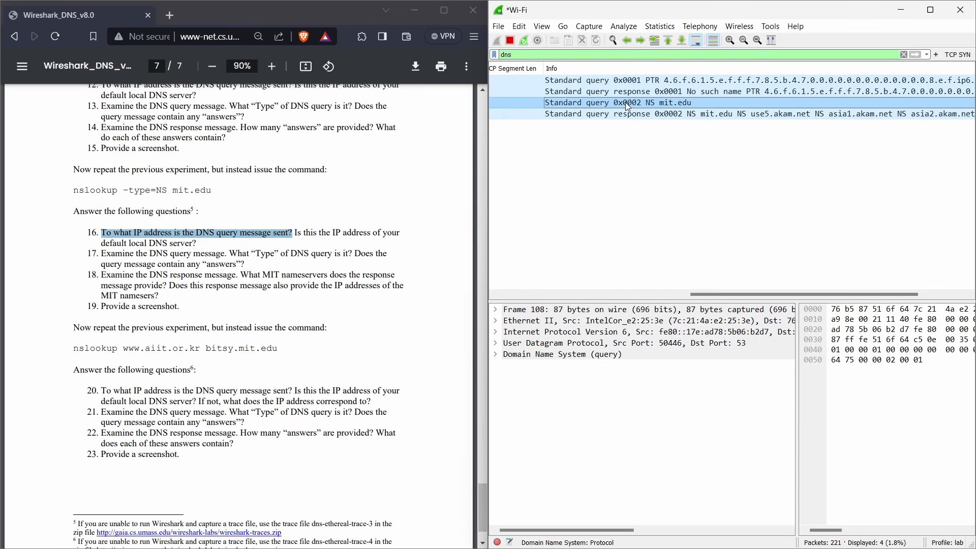
left_click(495, 331)
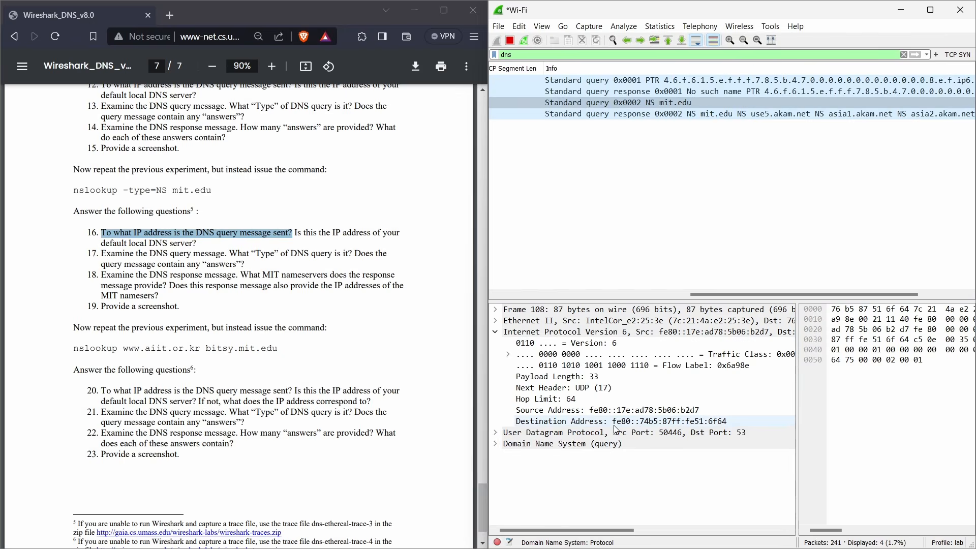
left_click_drag(616, 430, 644, 423)
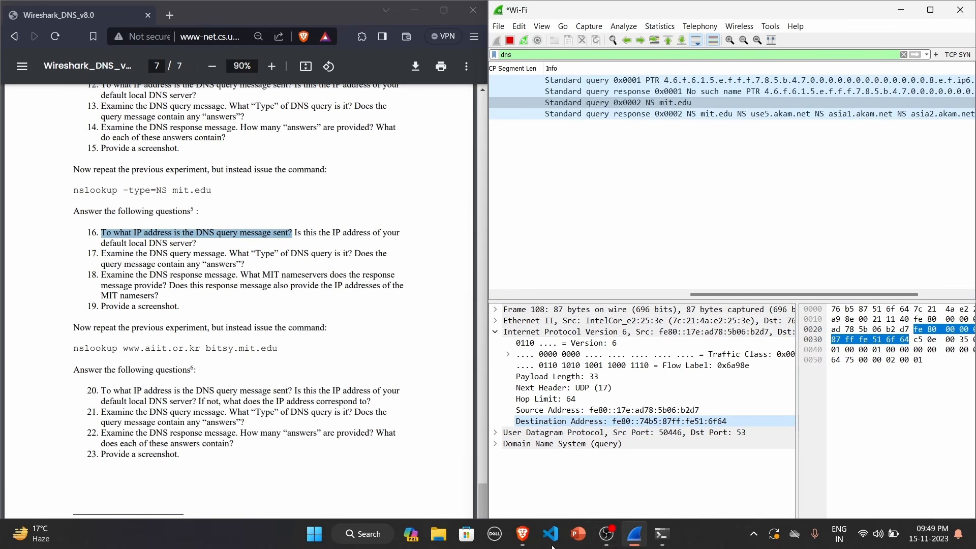
- Bring Command Prompt back, move it higher on the screen, and list the full network configuration with ipconfig -all
left_click(661, 535)
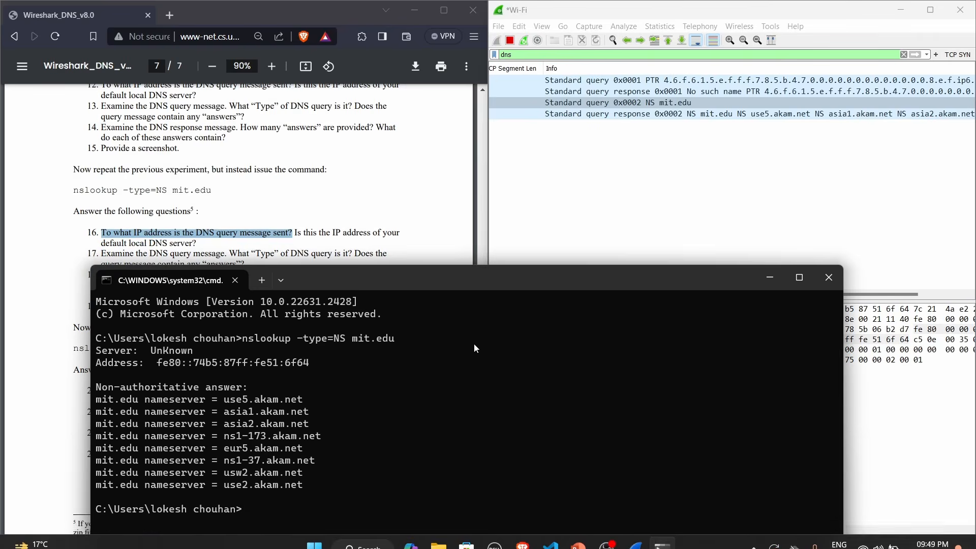
left_click_drag(453, 277, 443, 145)
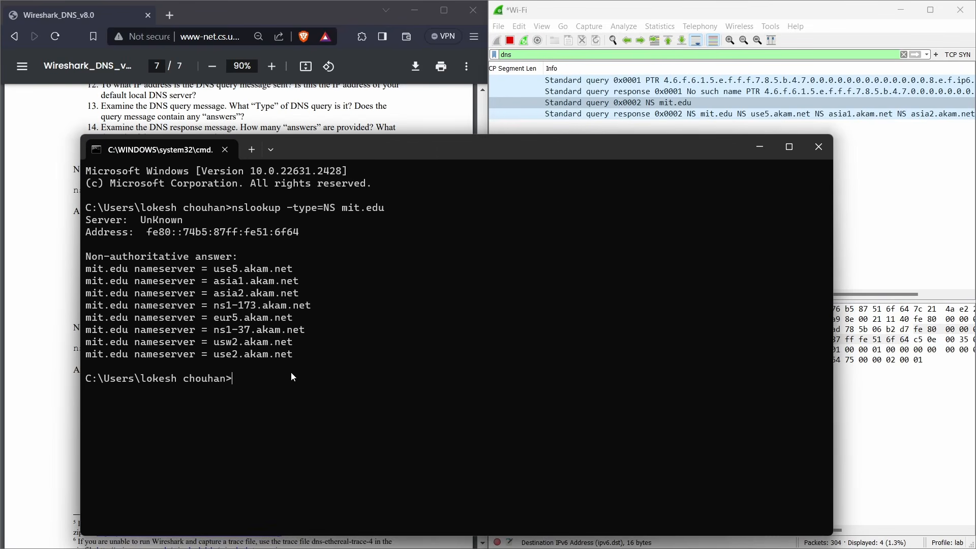
type("ip")
type("config -ak")
type("ll")
key("Return")
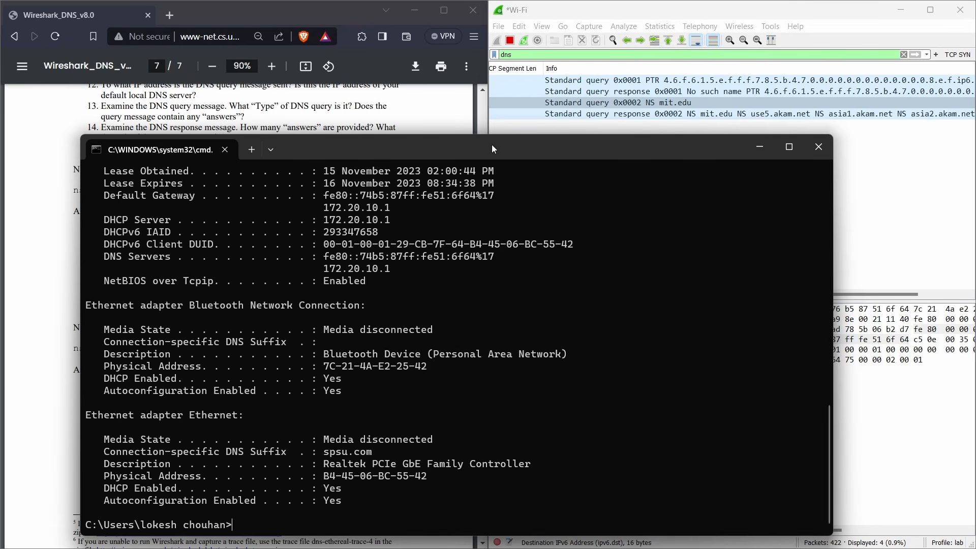
- Narrow the Command Prompt window beside the packet details, compare the configured DNS server with the query's destination address, and minimize Command Prompt
left_click_drag(492, 145, 548, 150)
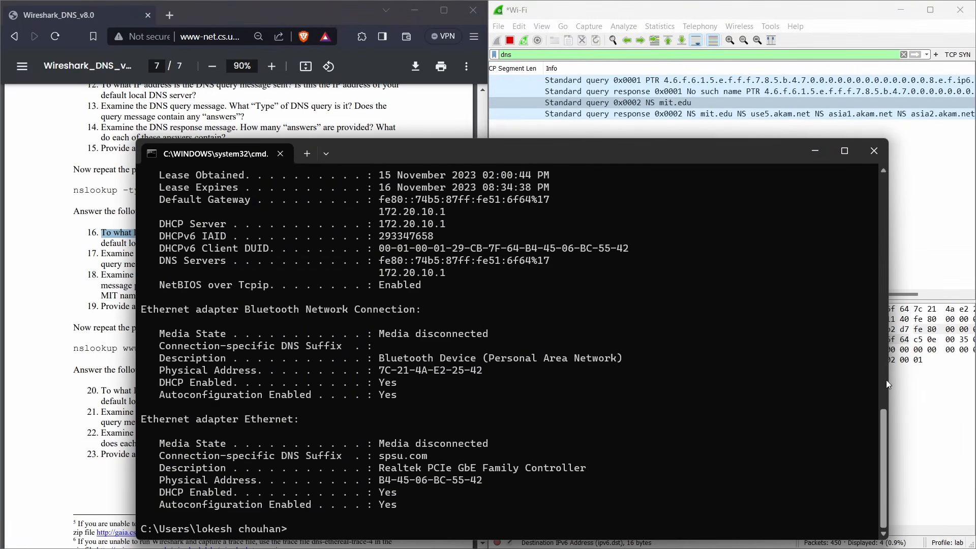
left_click_drag(887, 382, 608, 356)
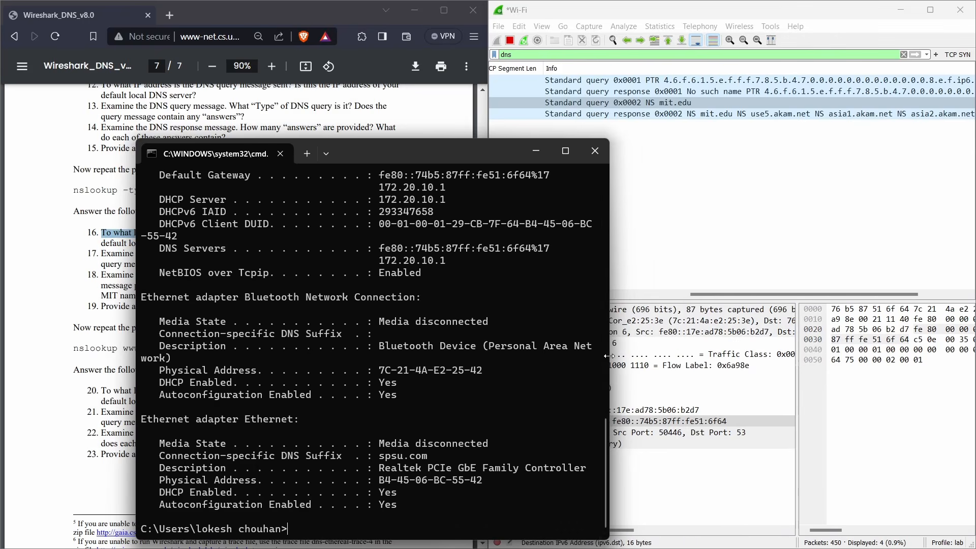
left_click_drag(389, 150, 350, 73)
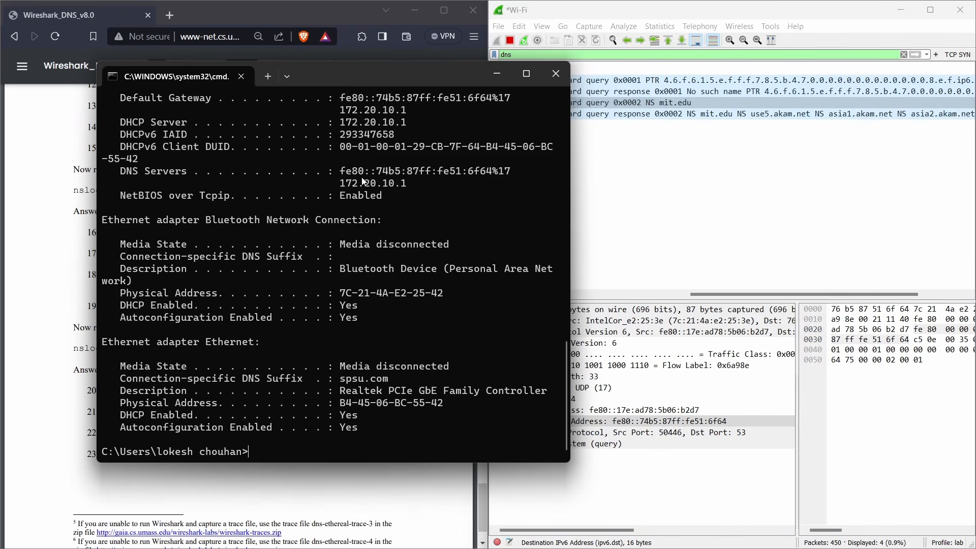
left_click_drag(336, 172, 511, 176)
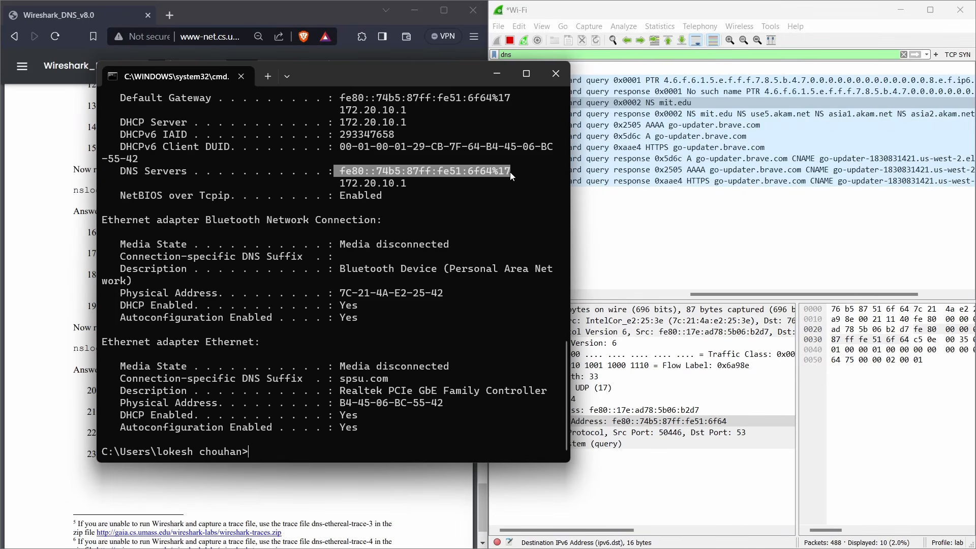
left_click(641, 421)
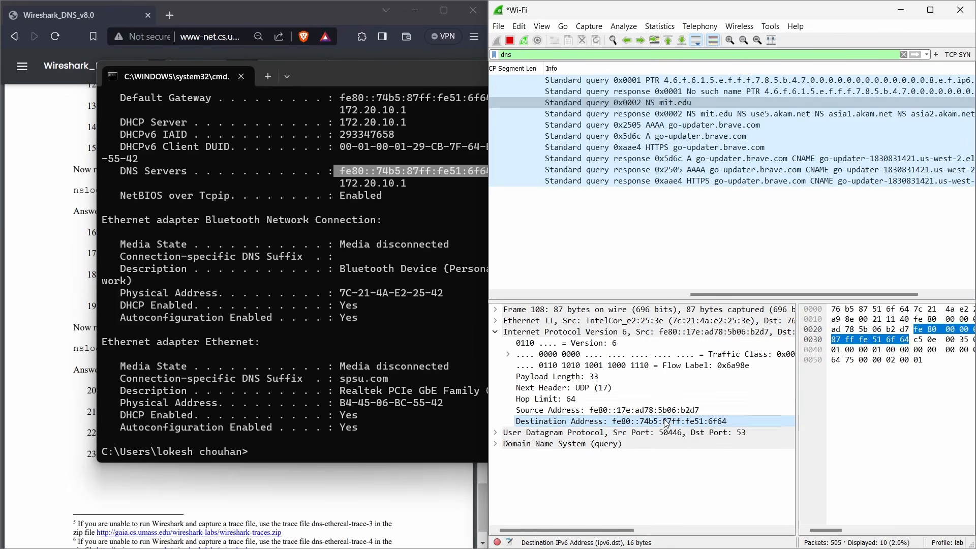
left_click(354, 74)
left_click(497, 74)
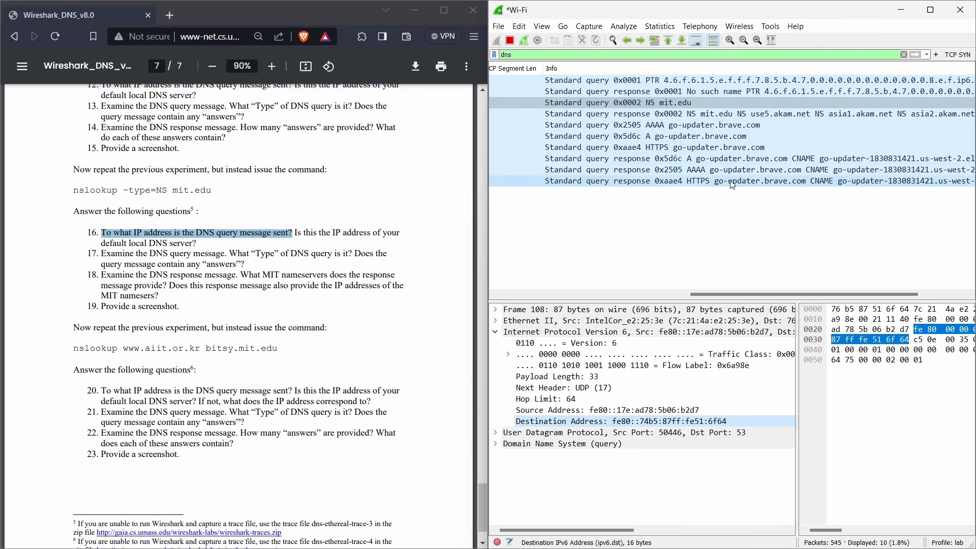
- Expand the Domain Name System section of the mit.edu NS query and examine its query type and Answer RRs for question 17
left_click(671, 102)
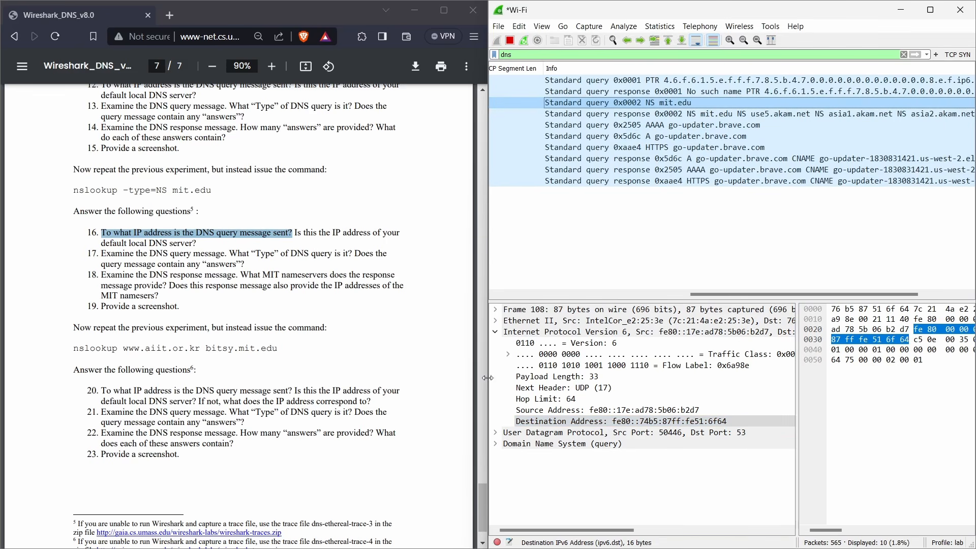
left_click(499, 445)
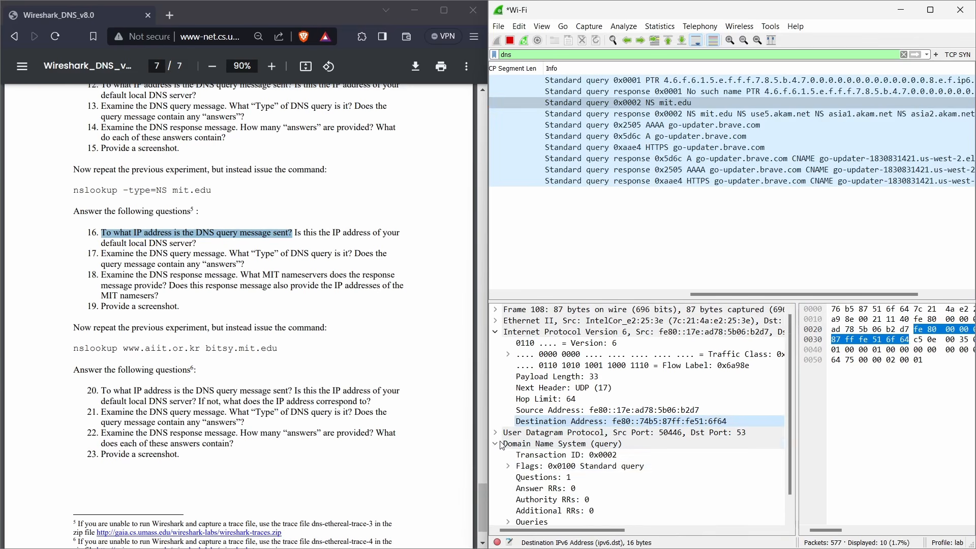
left_click(508, 500)
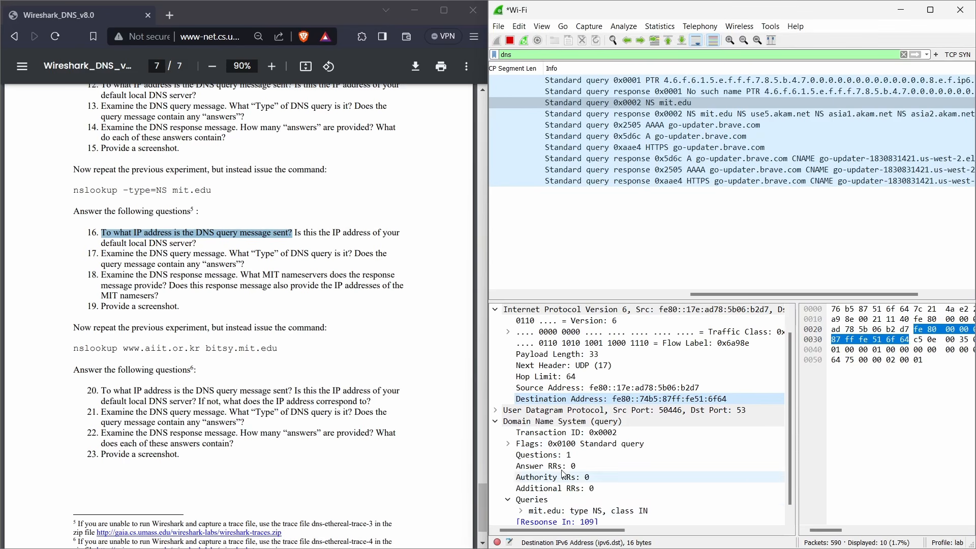
scroll(564, 475, "down", 1)
left_click(518, 503)
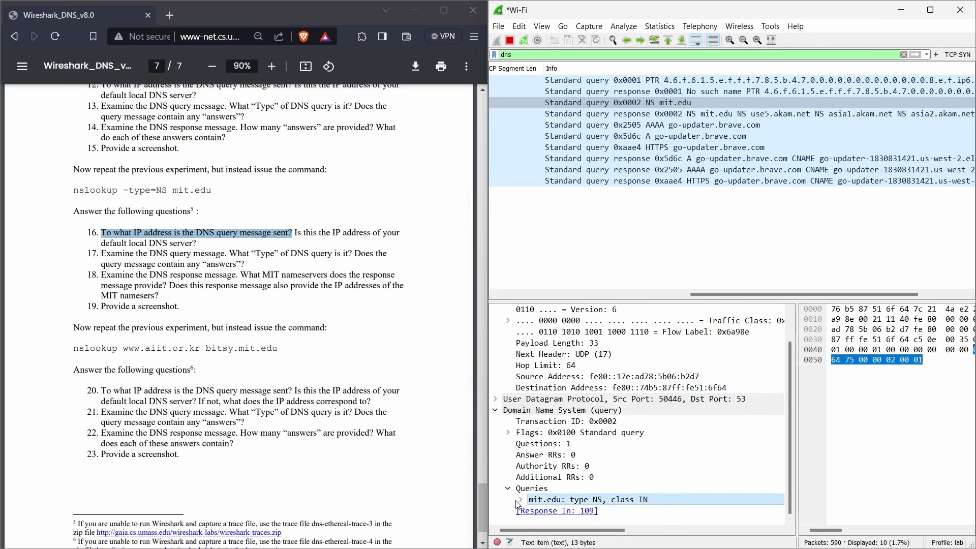
double_click(565, 499)
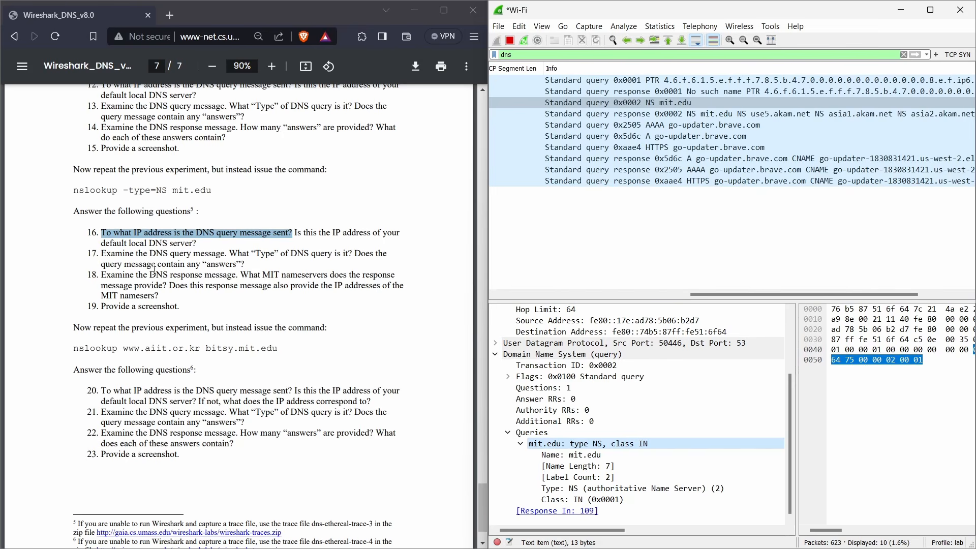
left_click(551, 401)
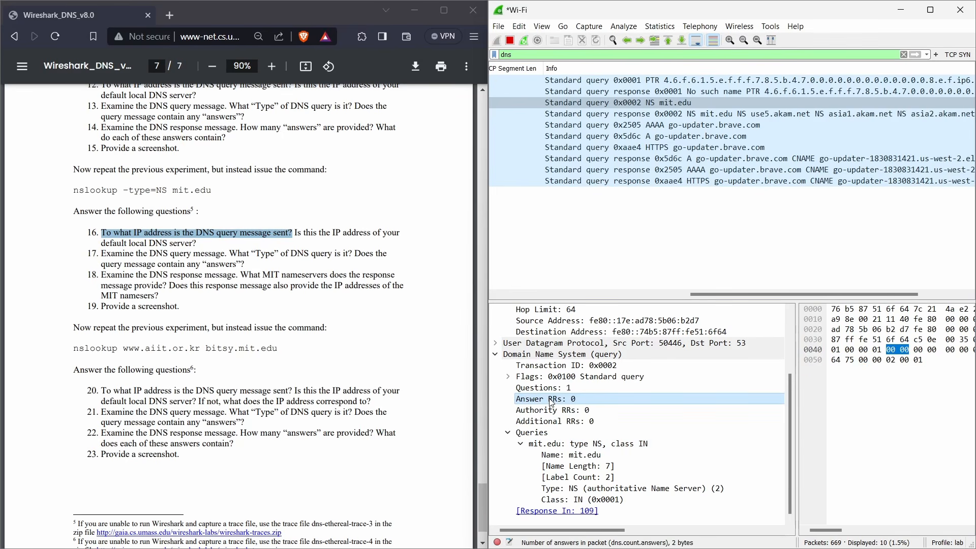
left_click_drag(553, 403, 416, 367)
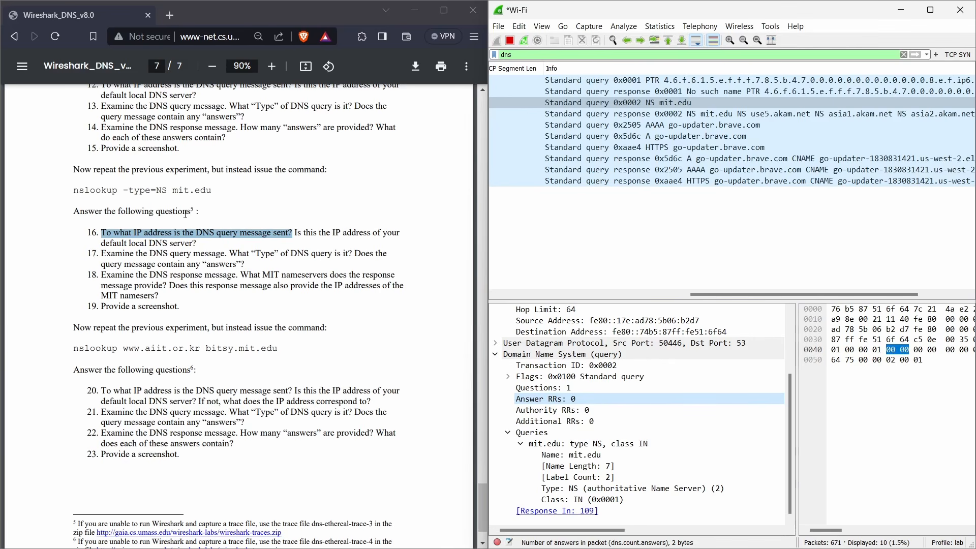
- Select the mit.edu NS response 0x0002 and highlight the part of question 18 asking which MIT nameservers it provides
left_click(153, 268)
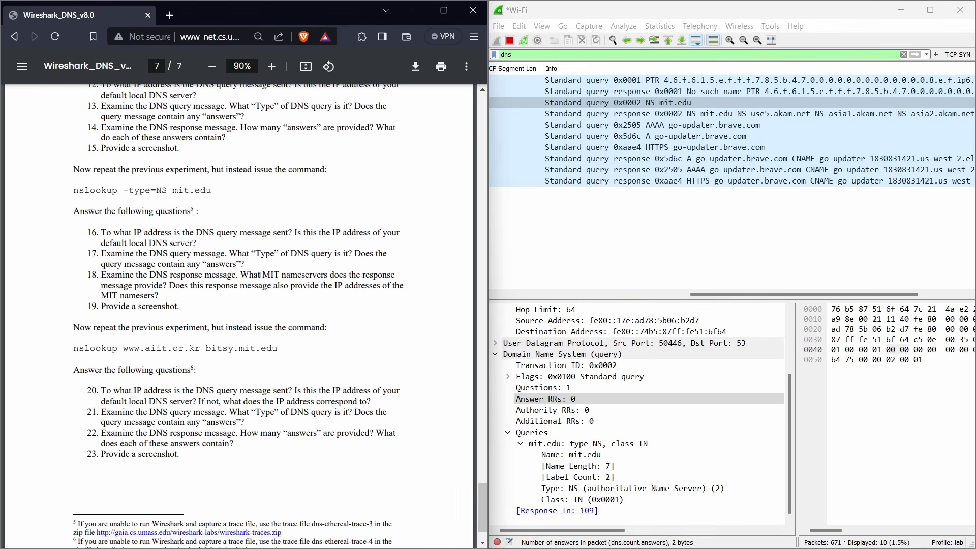
left_click_drag(102, 277, 220, 286)
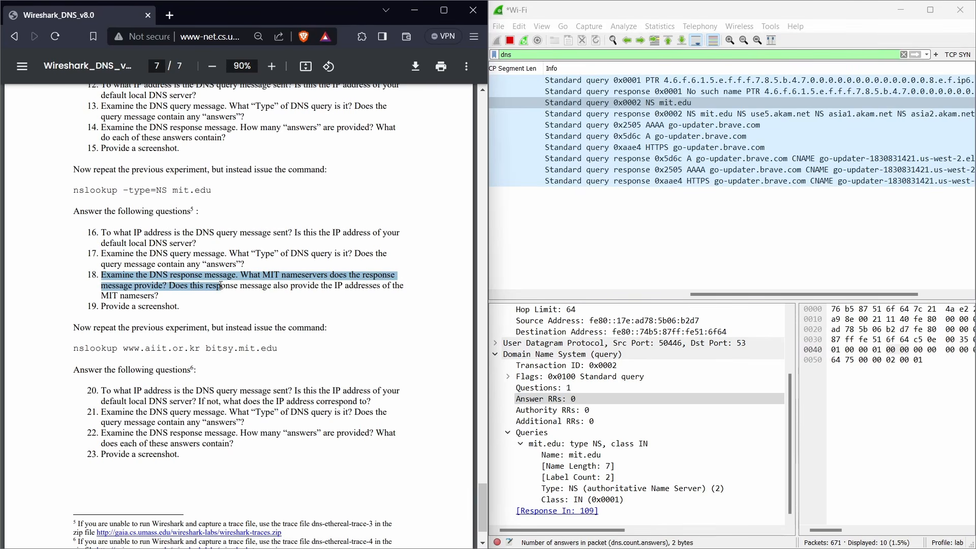
left_click(712, 115)
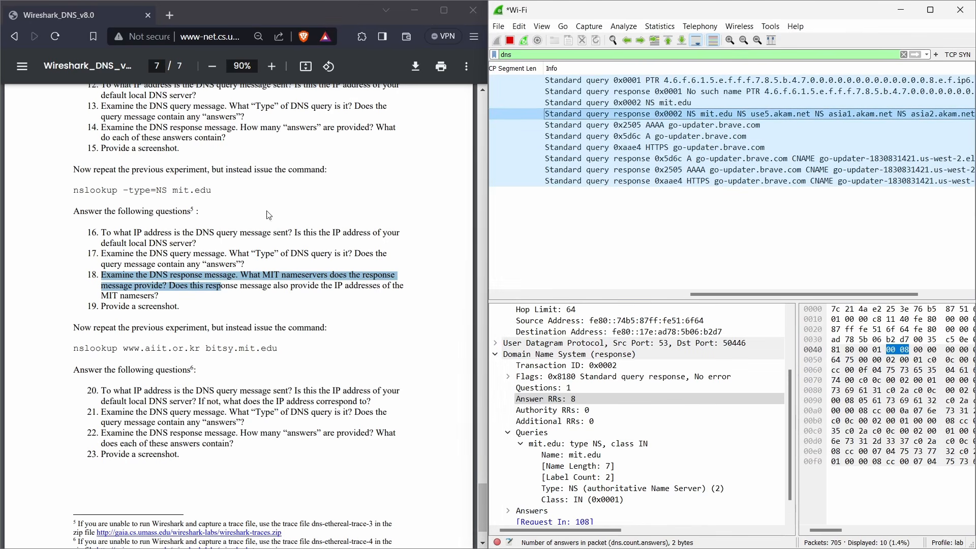
left_click(281, 306)
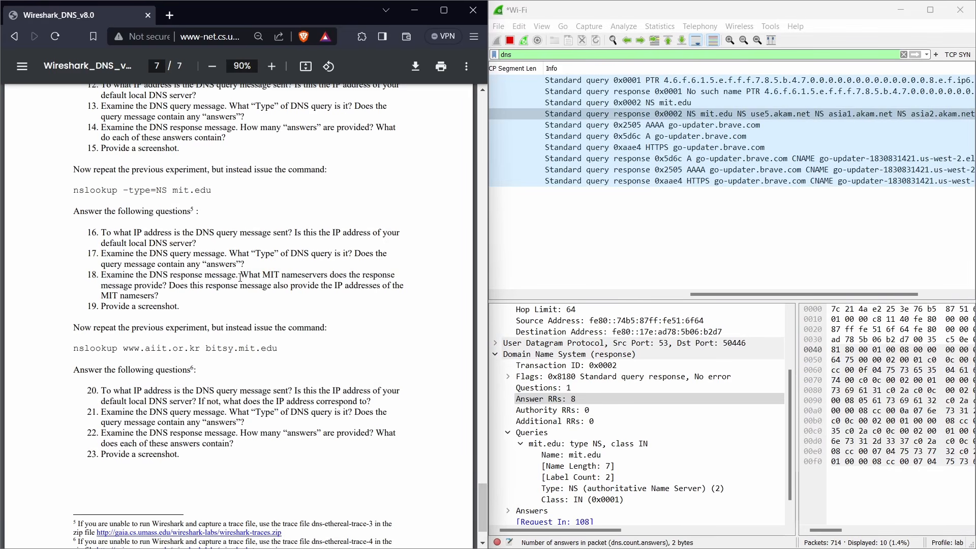
left_click_drag(240, 278, 397, 278)
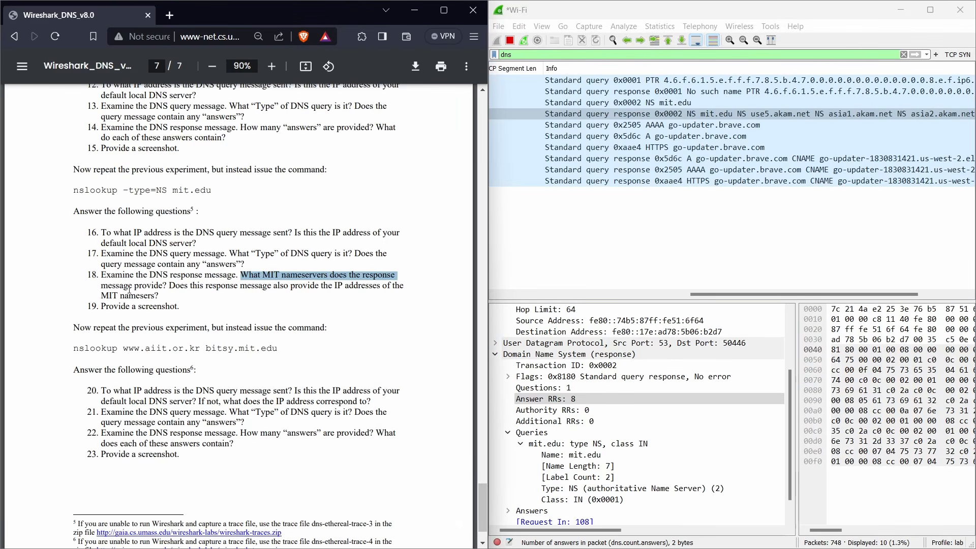
left_click_drag(101, 287, 148, 286)
scroll(551, 391, "down", 1)
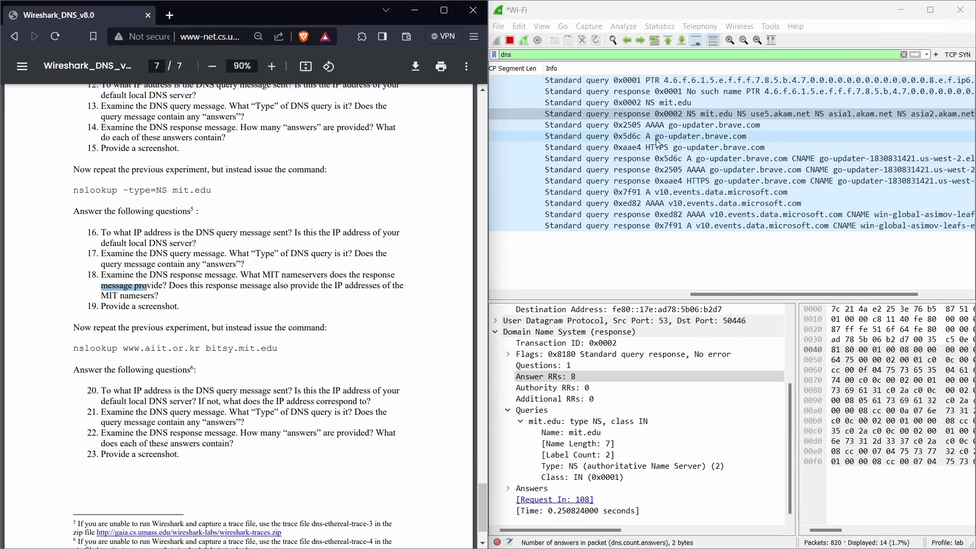
- Expand the Answers of the mit.edu NS response, collapse its Queries section, and examine the listed nameservers for question 18
left_click(620, 115)
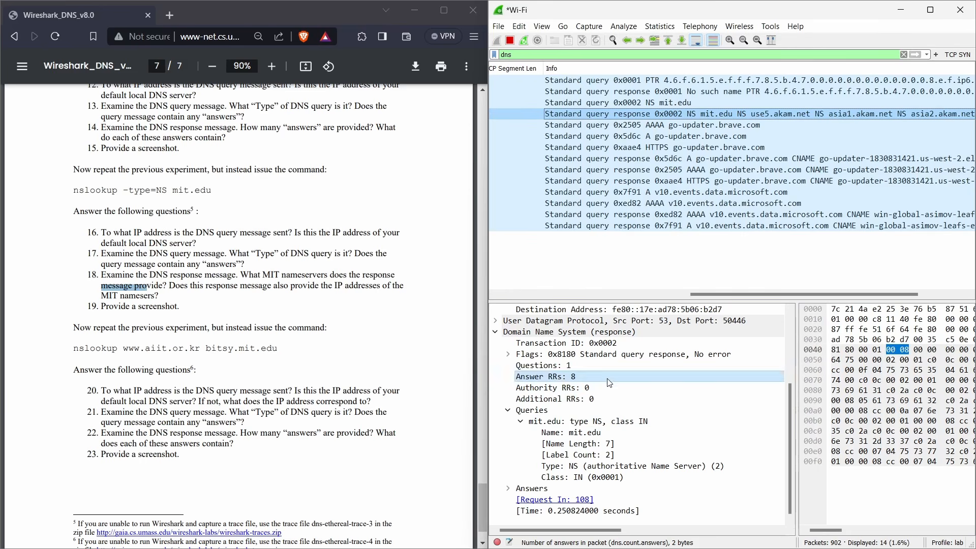
left_click(508, 492)
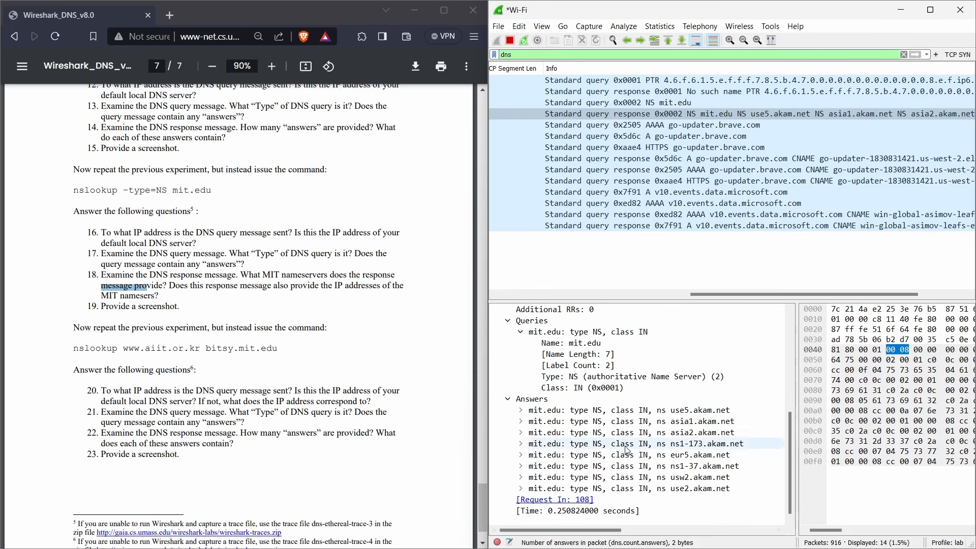
scroll(601, 413, "up", 2)
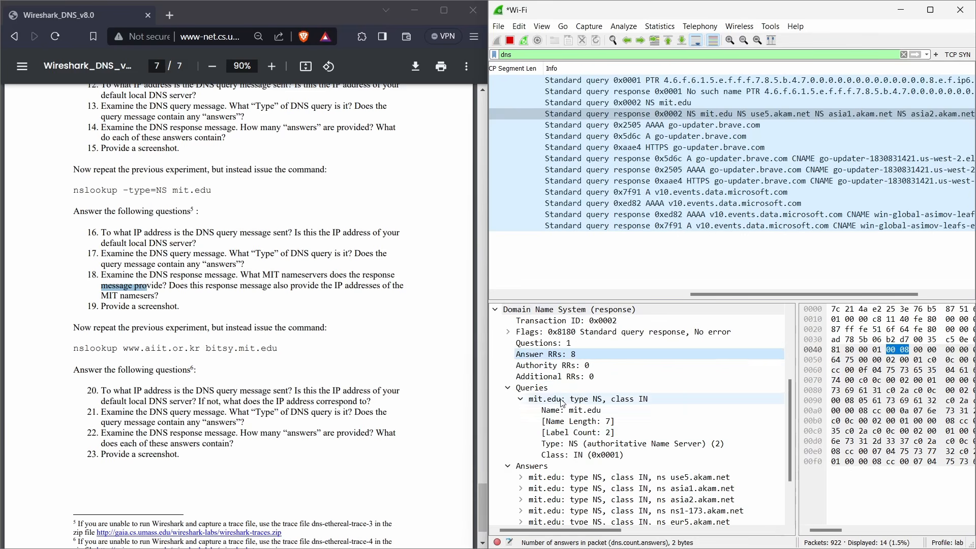
left_click(521, 399)
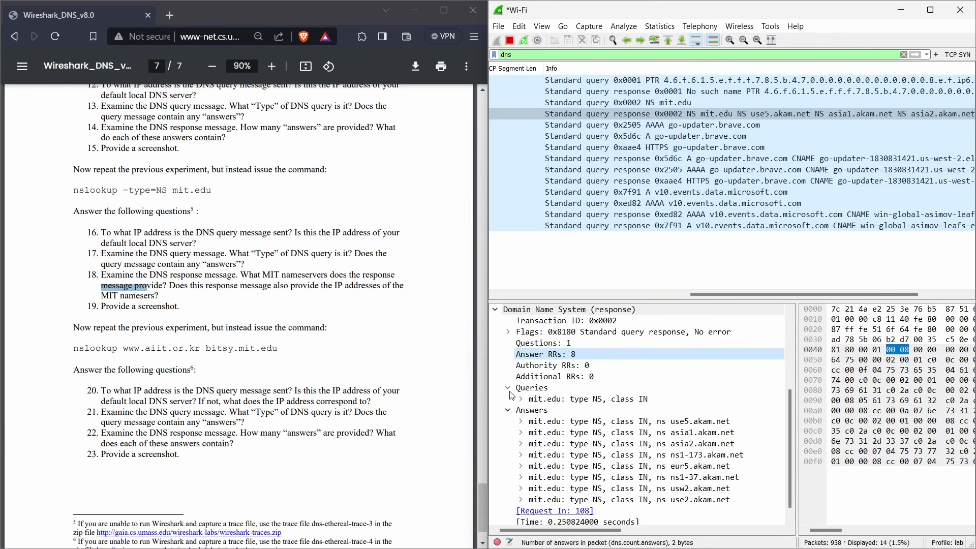
left_click(508, 388)
scroll(541, 389, "up", 2)
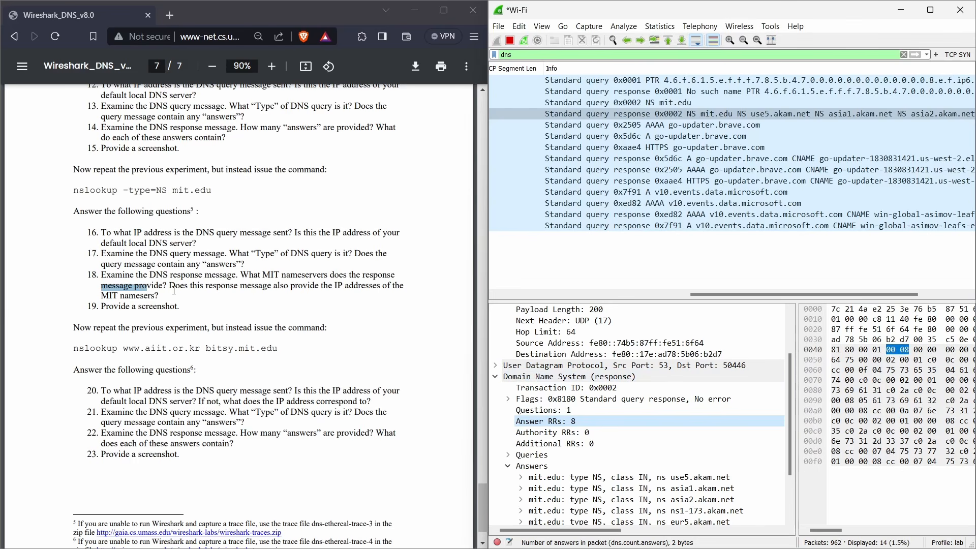
- Highlight question 18's part about nameserver IP addresses, check the response's answers for them, and revisit the nslookup -type=NS mit.edu command in the lab sheet
left_click_drag(174, 290, 407, 293)
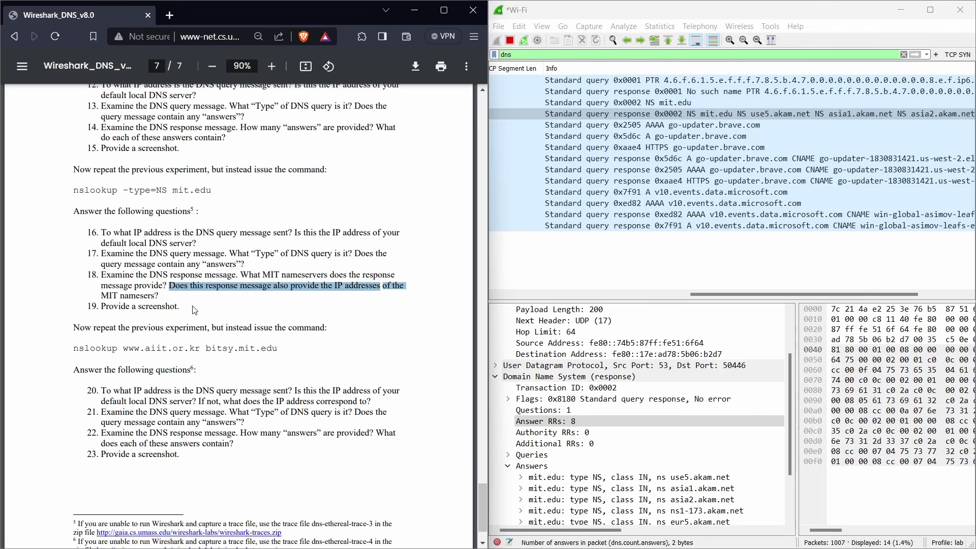
scroll(622, 438, "down", 2)
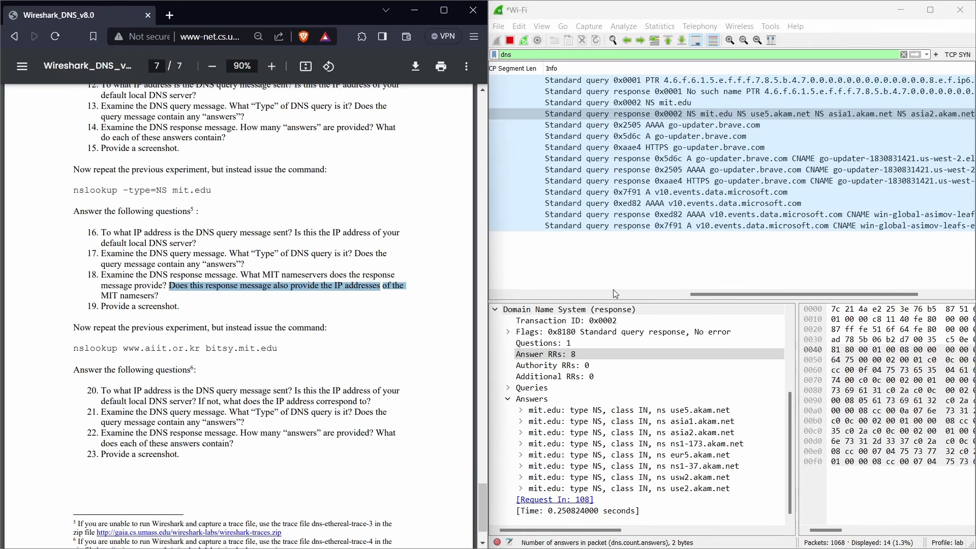
left_click_drag(78, 191, 211, 189)
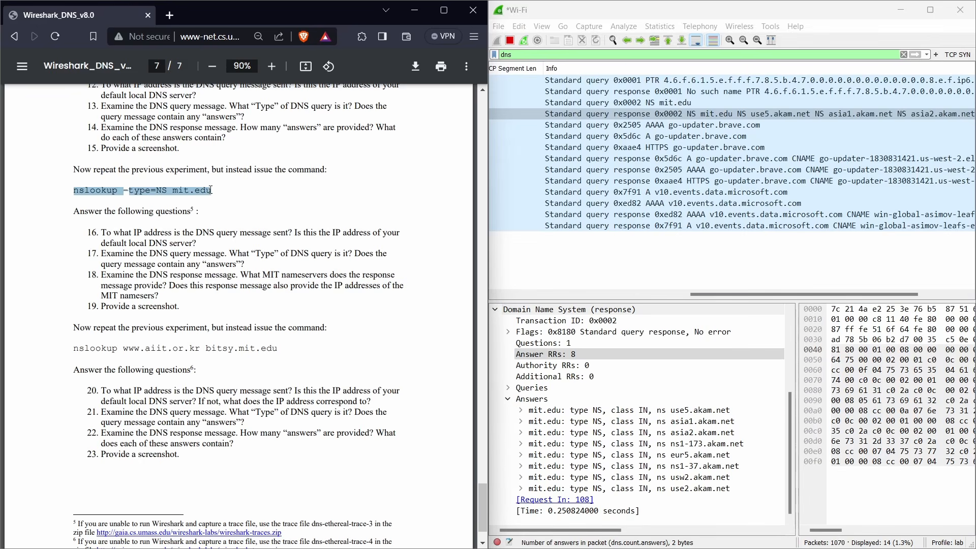
left_click(254, 370)
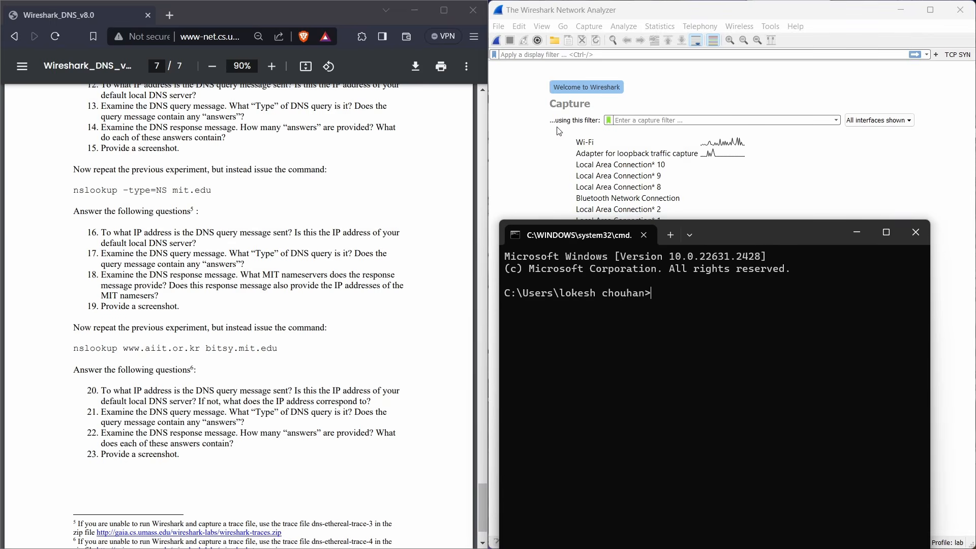
double_click(595, 143)
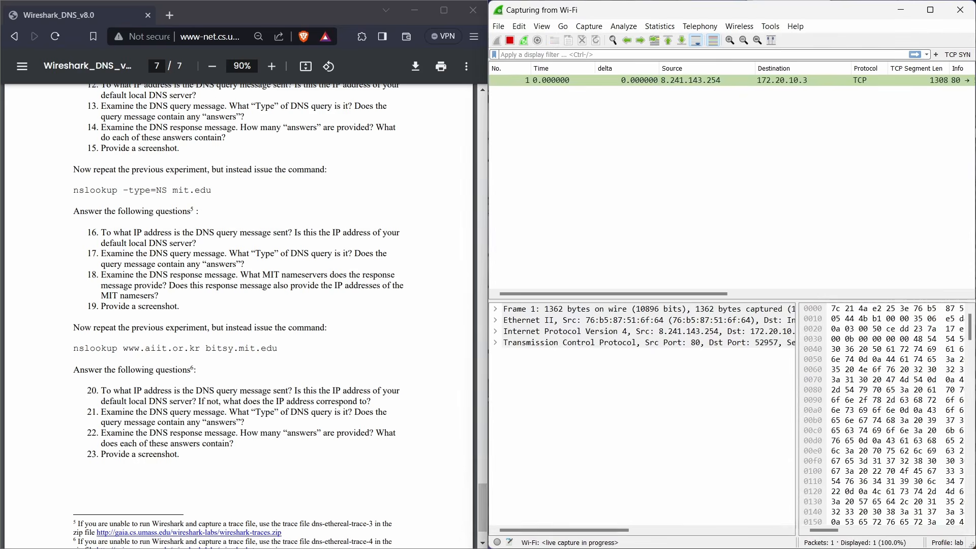
left_click(661, 543)
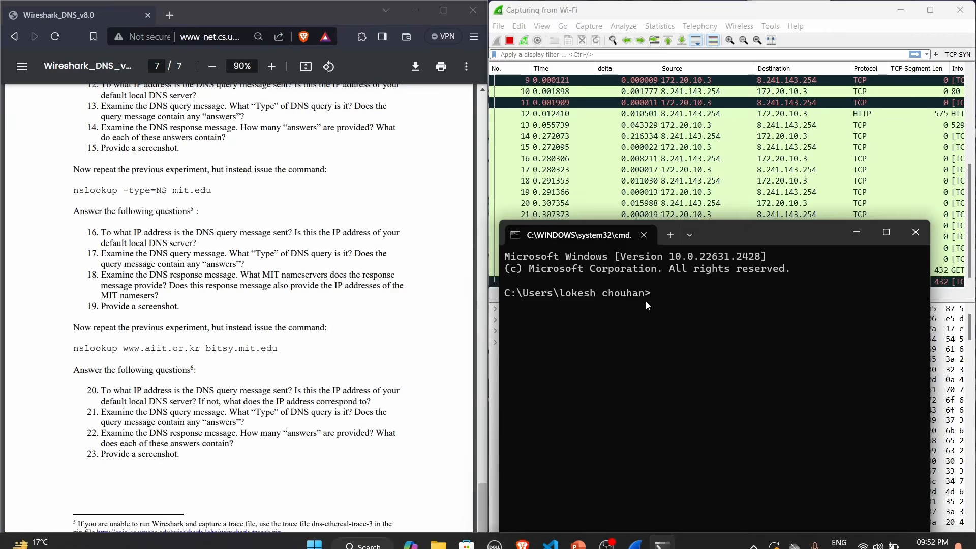
type("nsl")
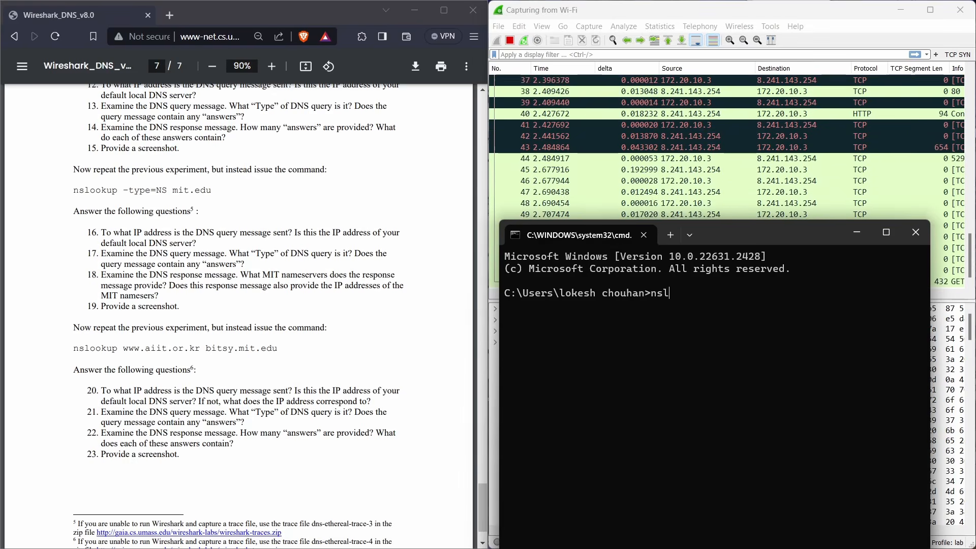
type("ookup")
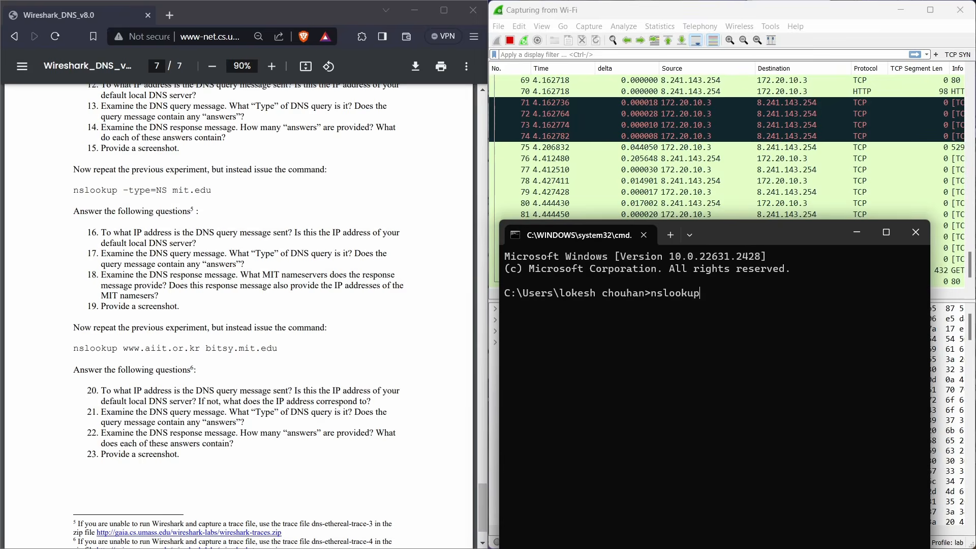
type(" w")
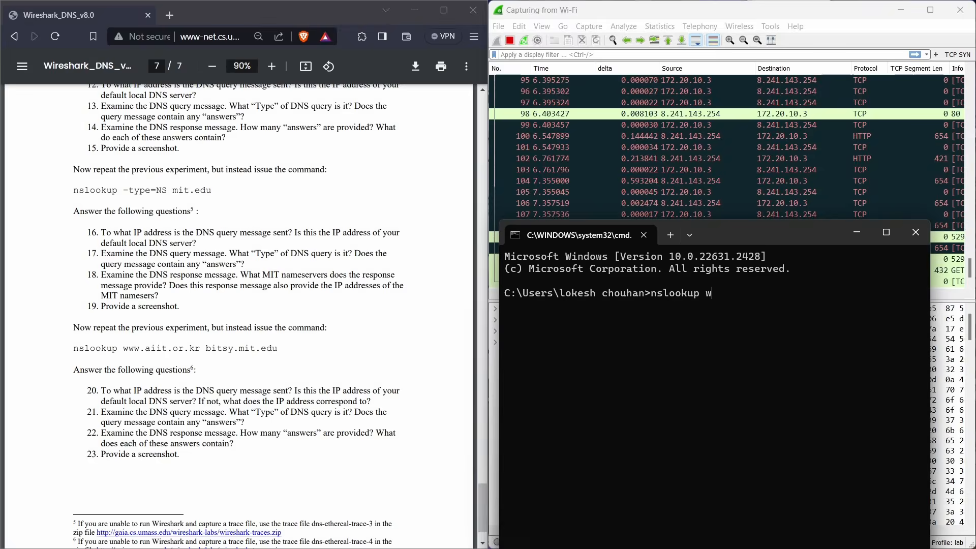
type("ww.a")
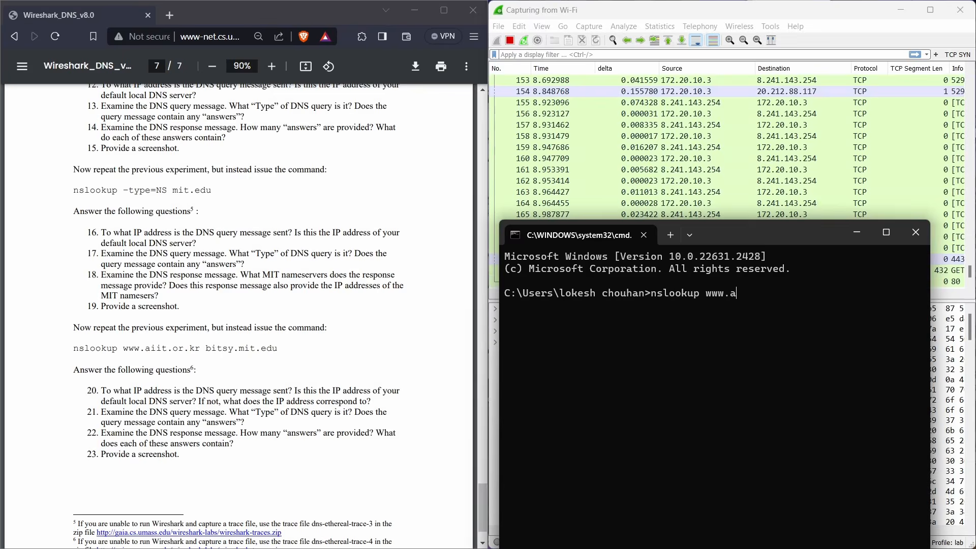
type("iit.o")
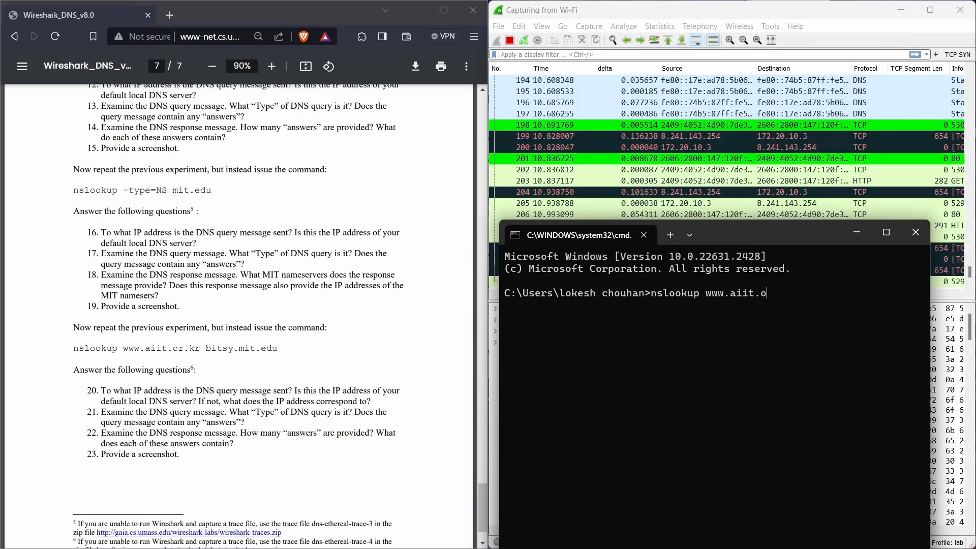
type("r.kr ")
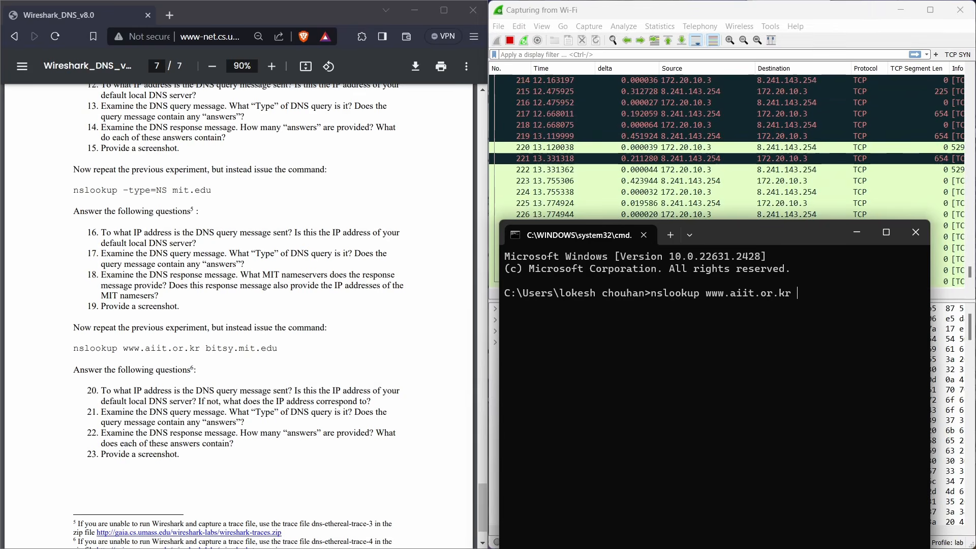
type("bit")
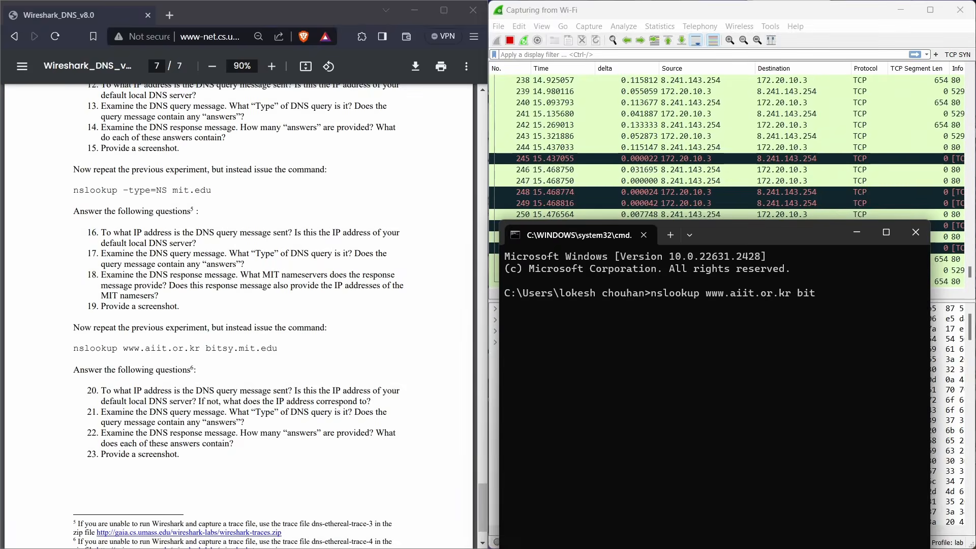
type("sy.")
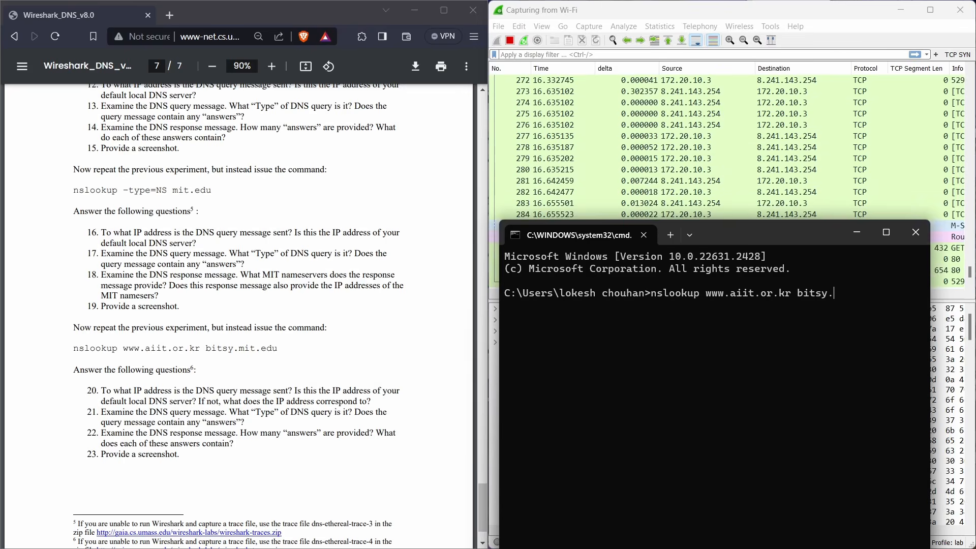
type("mit.e")
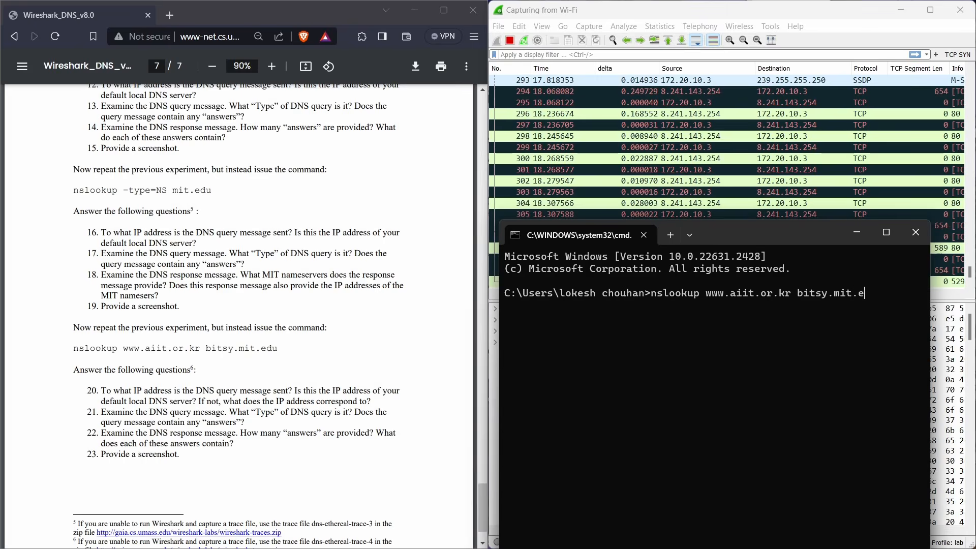
type("du")
key("Return")
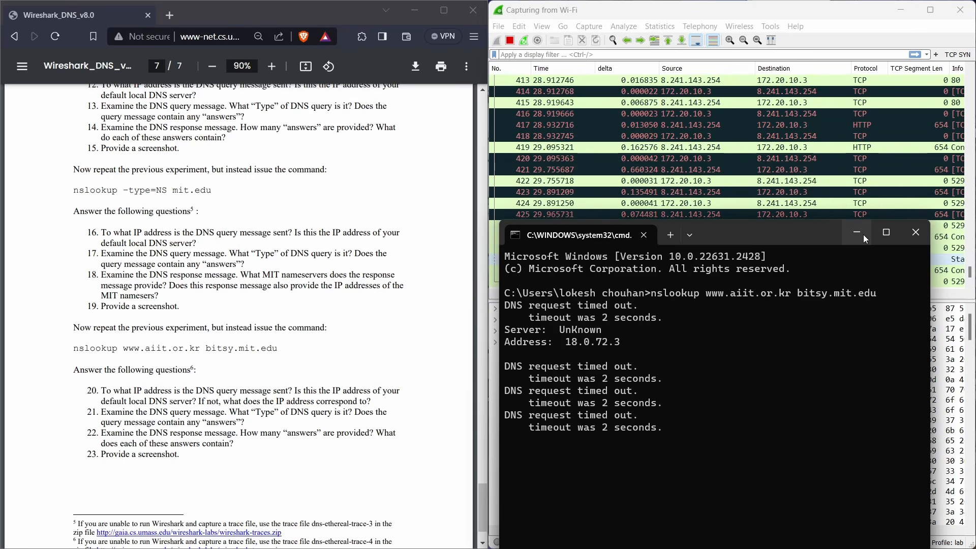
- Minimize Command Prompt, stop the Wi-Fi capture, and filter the captured packets by dns
left_click(864, 234)
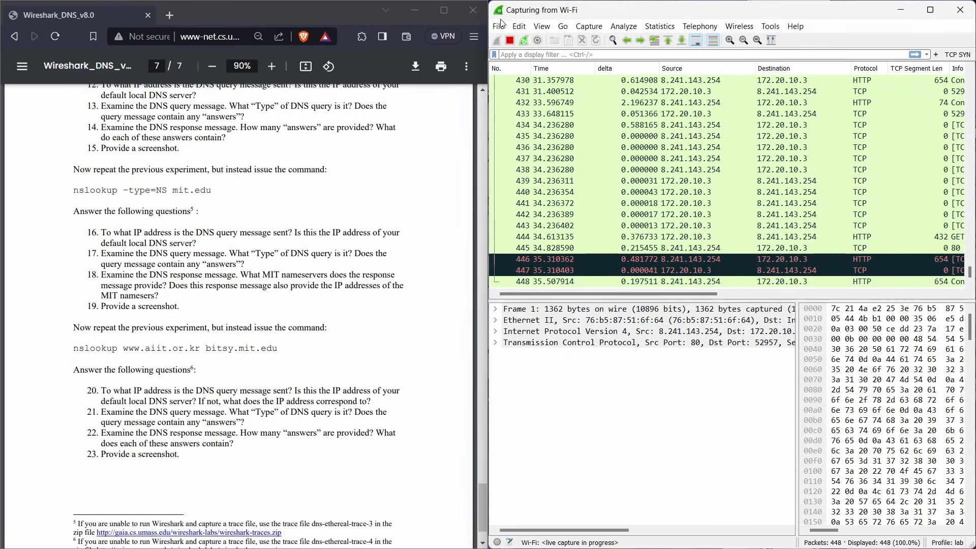
left_click(510, 40)
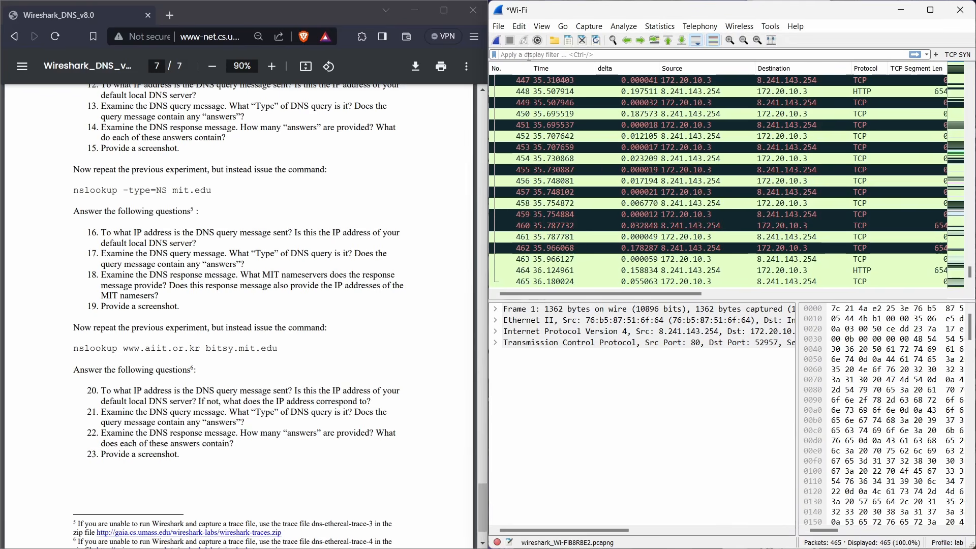
left_click(529, 55)
type("dns")
key("Return")
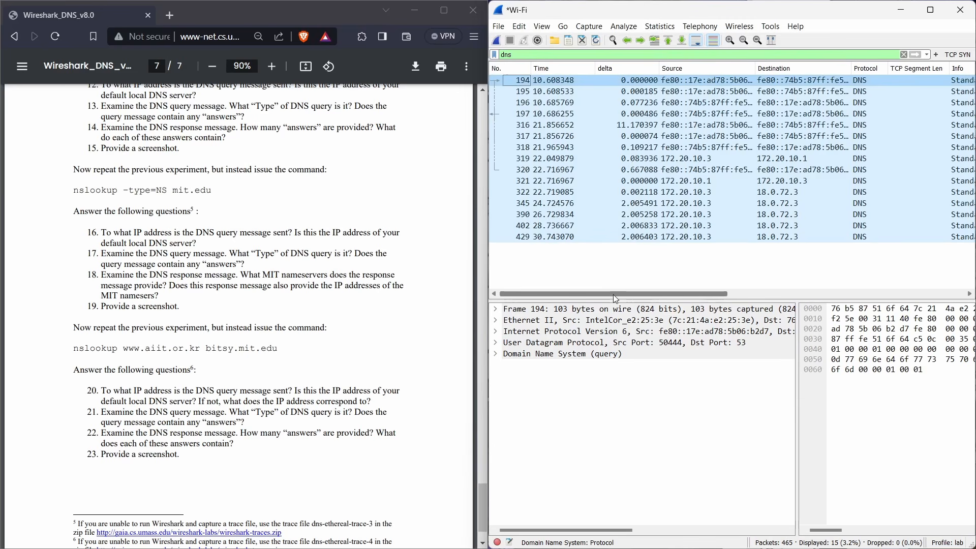
- Select the bitsy.mit.edu A query 0x3571 and expand its Internet Protocol Version 6 section to examine the destination address for question 20
left_click_drag(613, 295, 737, 294)
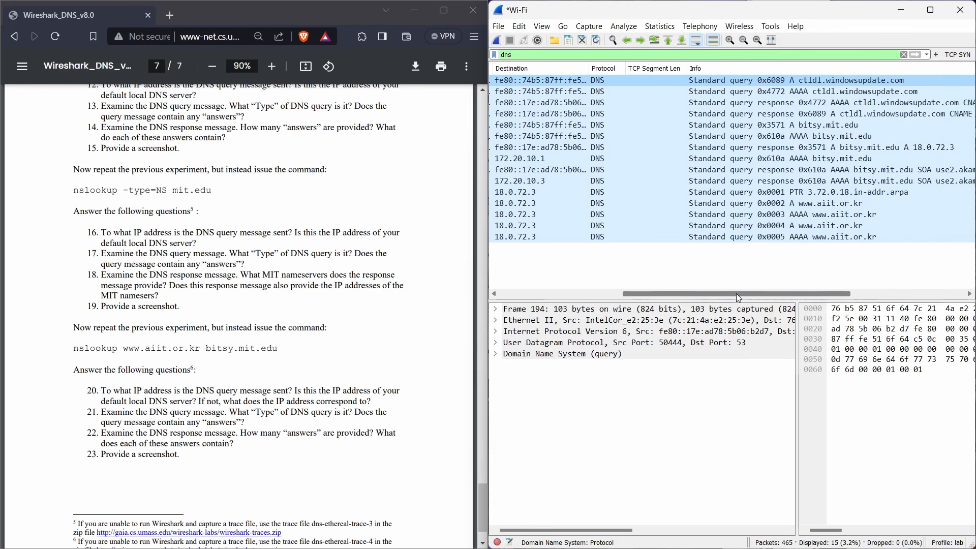
left_click(794, 127)
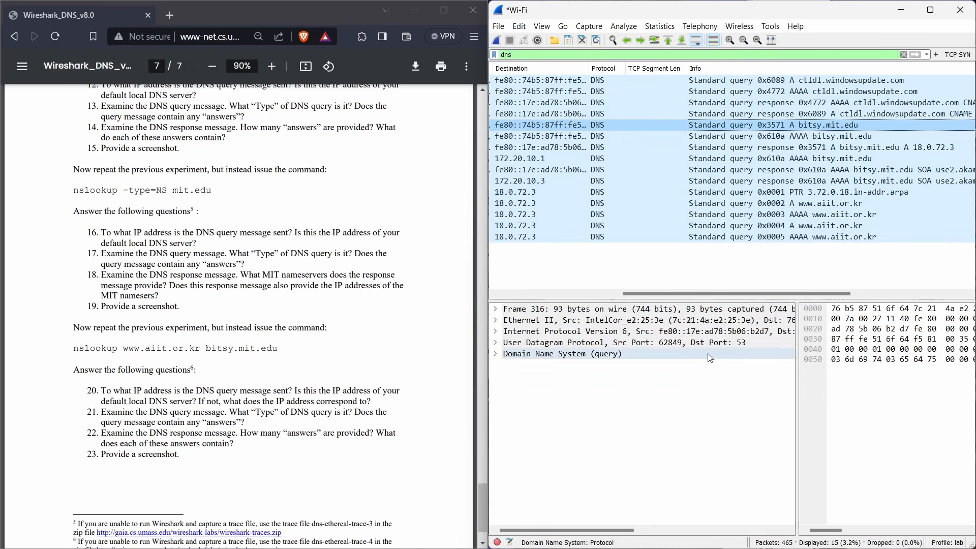
left_click(802, 204)
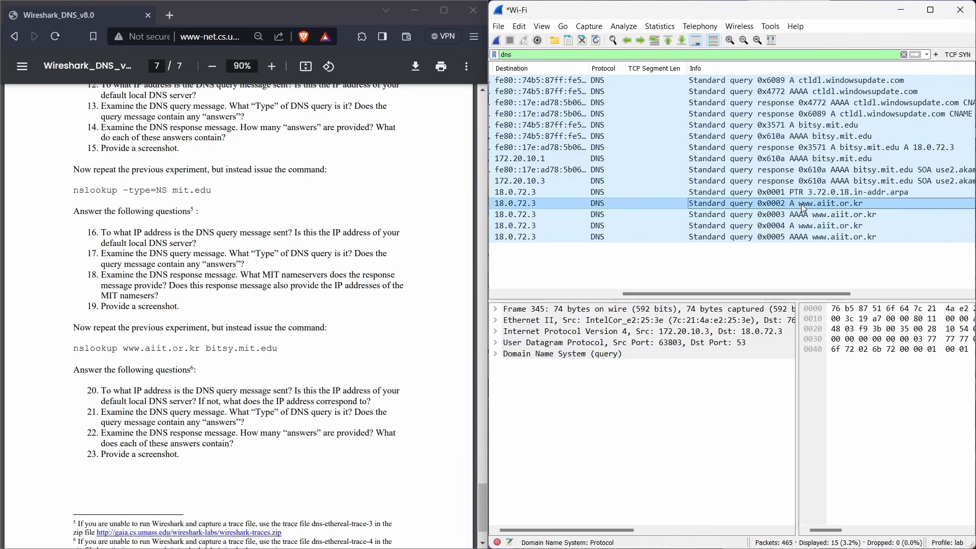
left_click(815, 127)
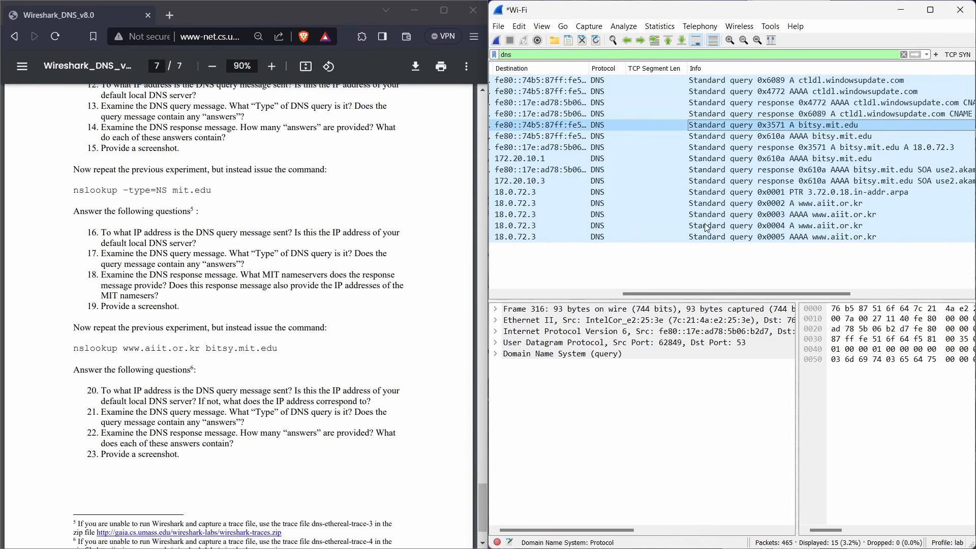
left_click(496, 332)
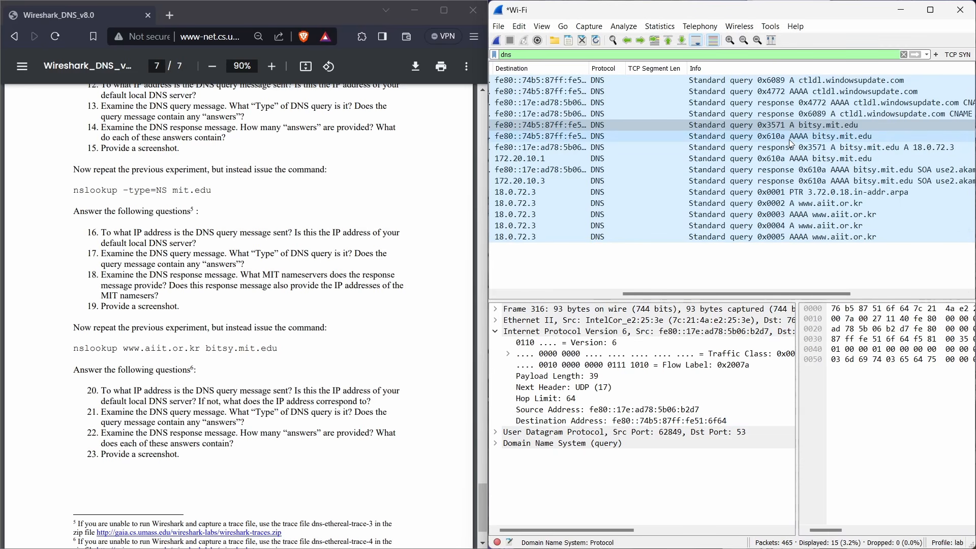
left_click(802, 206)
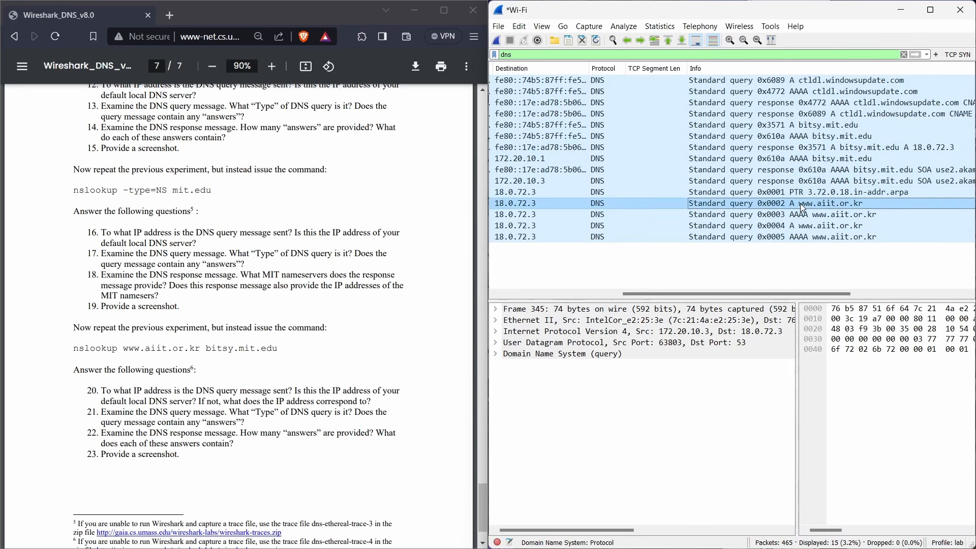
left_click(495, 332)
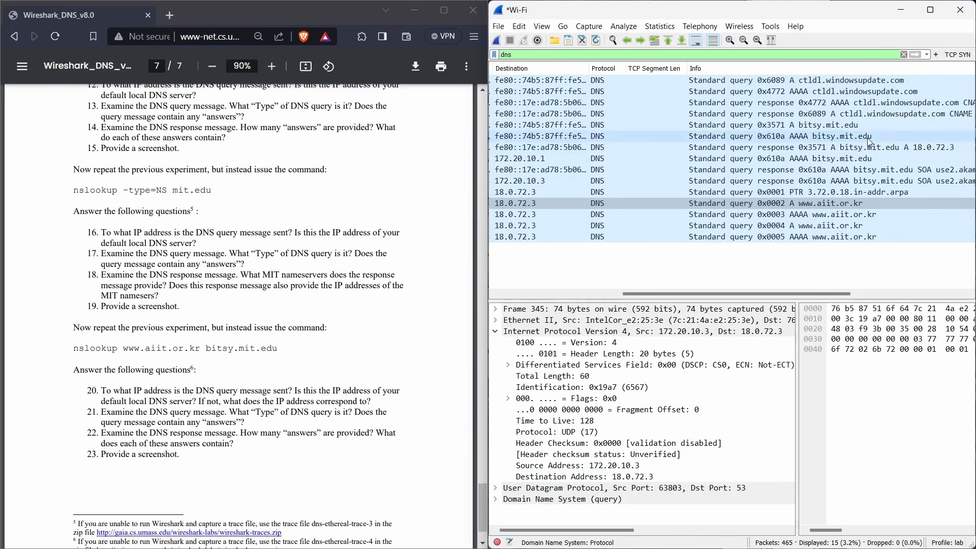
- Return to the bitsy.mit.edu A query 0x3571 and expand its Domain Name System section and queries to check question 21's type and answers
left_click(816, 125)
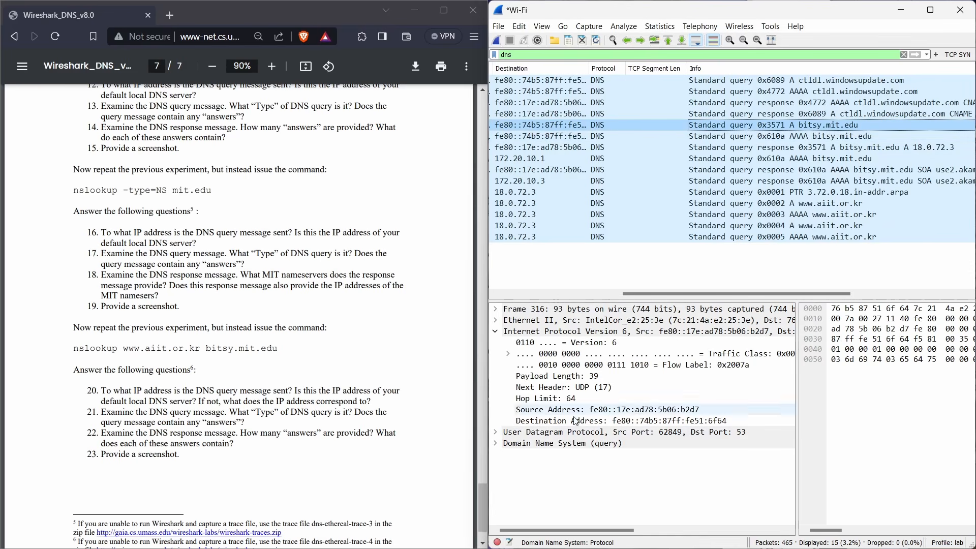
double_click(550, 443)
left_click(508, 498)
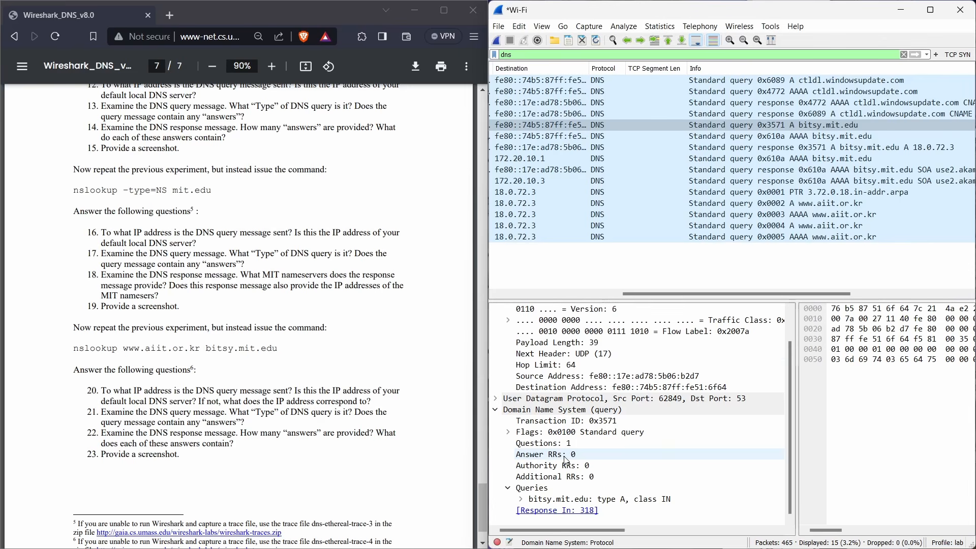
- Compare the bitsy.mit.edu responses, expand the answers of A response 0x3571 for question 22, and go back to page 5 of the lab sheet
left_click(778, 148)
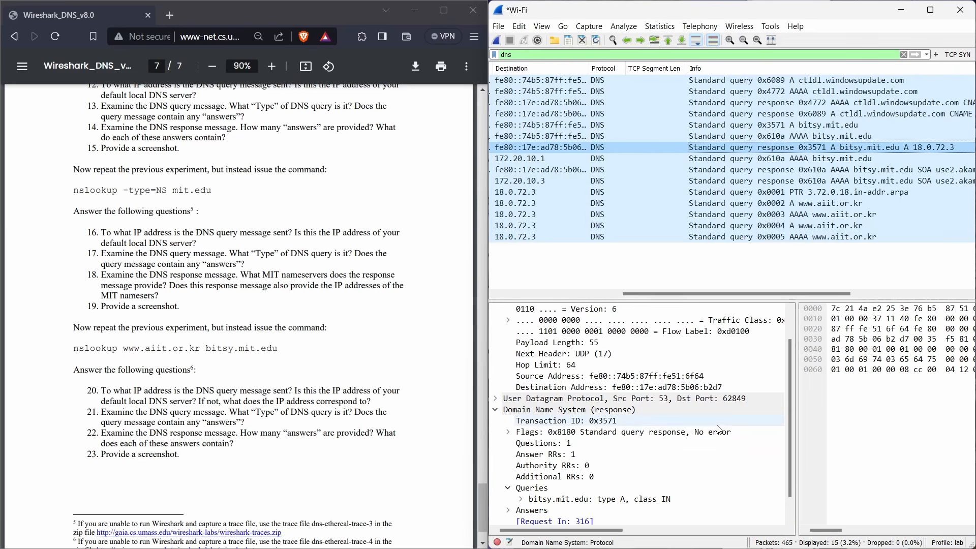
left_click(773, 172)
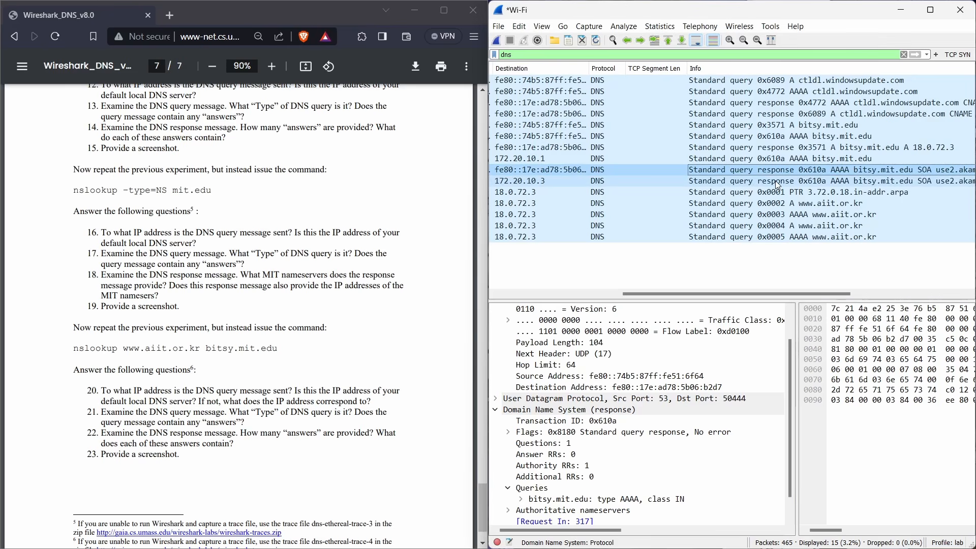
left_click(777, 183)
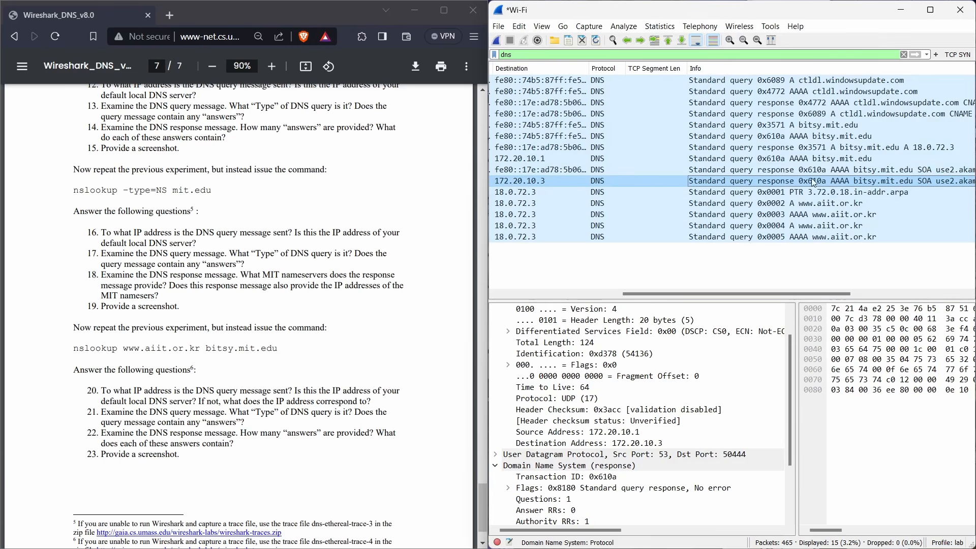
left_click(787, 152)
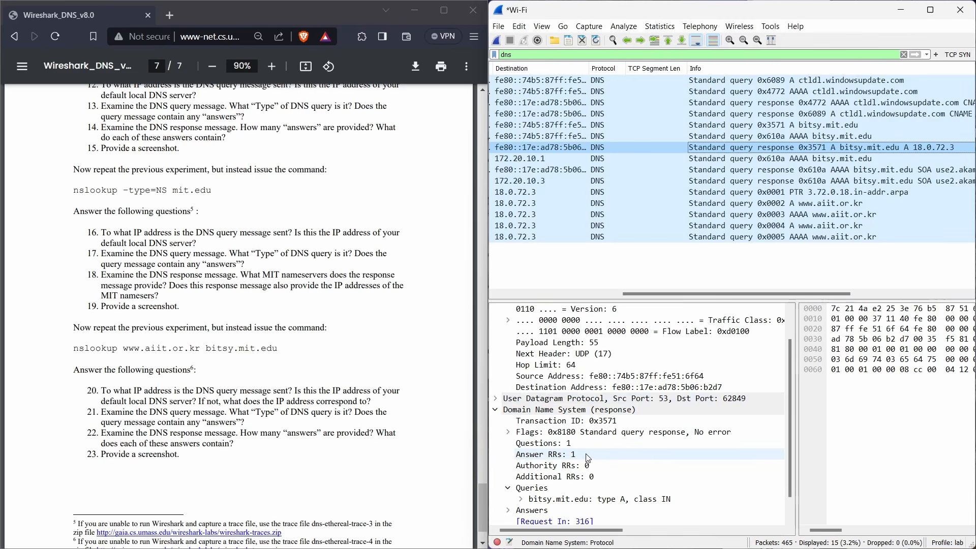
scroll(588, 457, "down", 1)
double_click(631, 488)
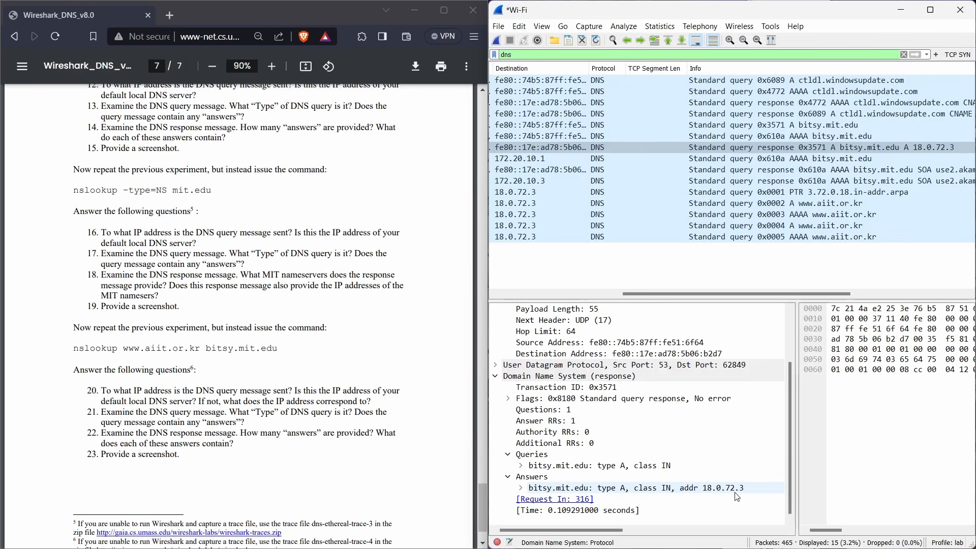
scroll(111, 291, "up", 15)
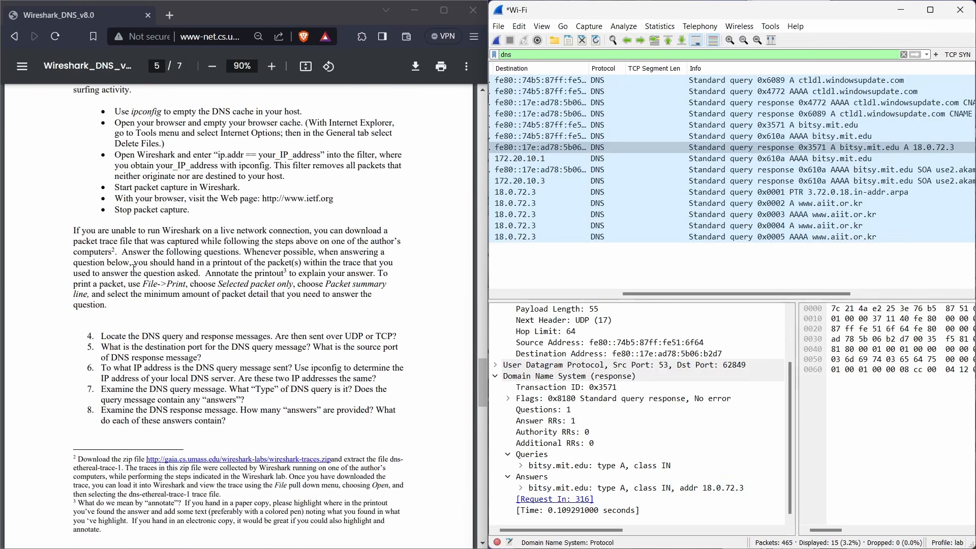